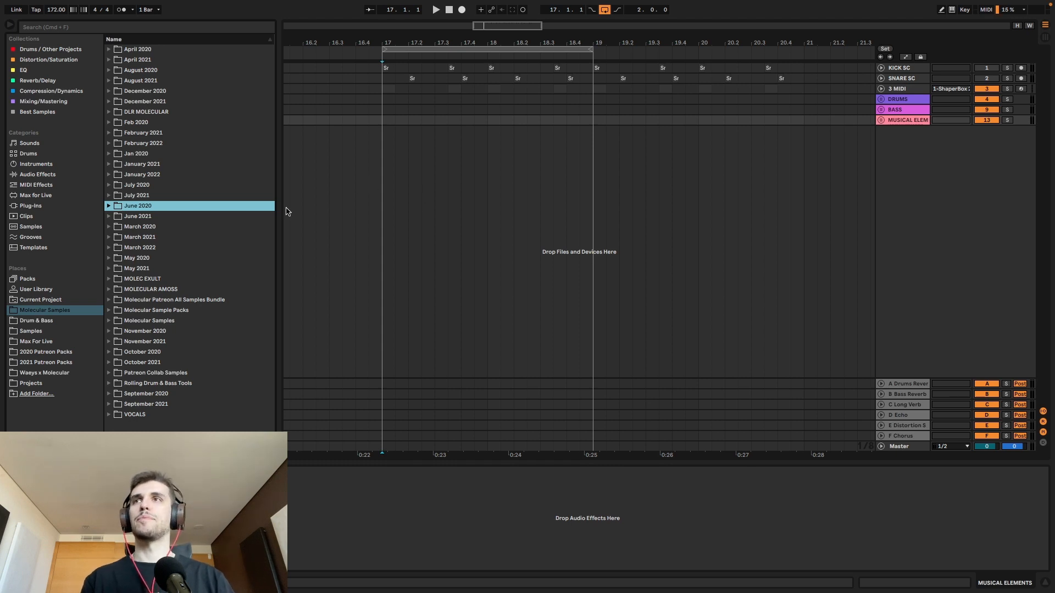
# Choose the Molecular Samples folder in the browser and unfold the DRUMS group down to its expanded KICK track
pyautogui.click(72, 312)
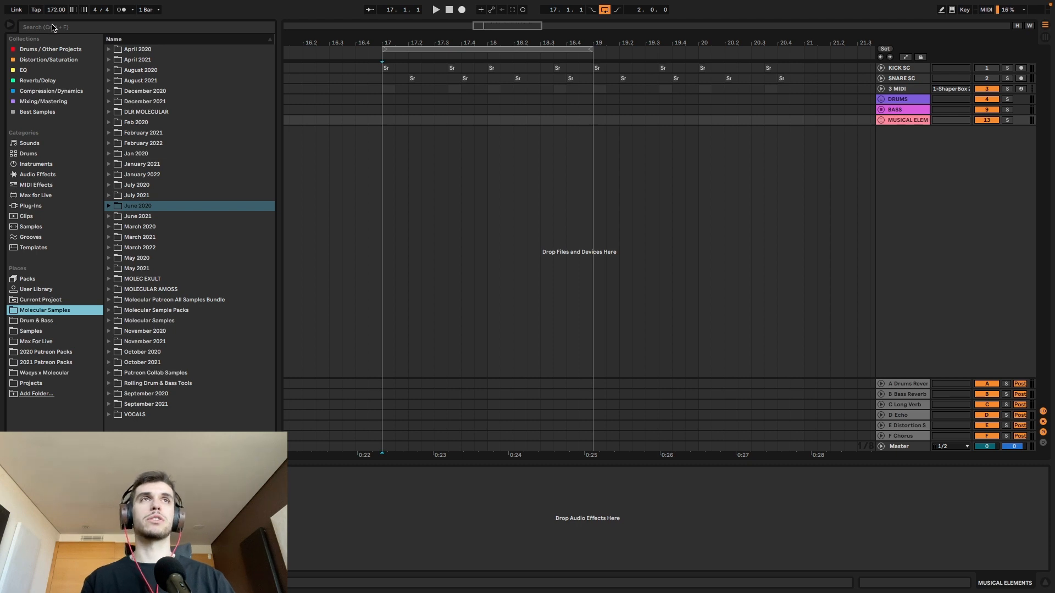
pyautogui.click(882, 100)
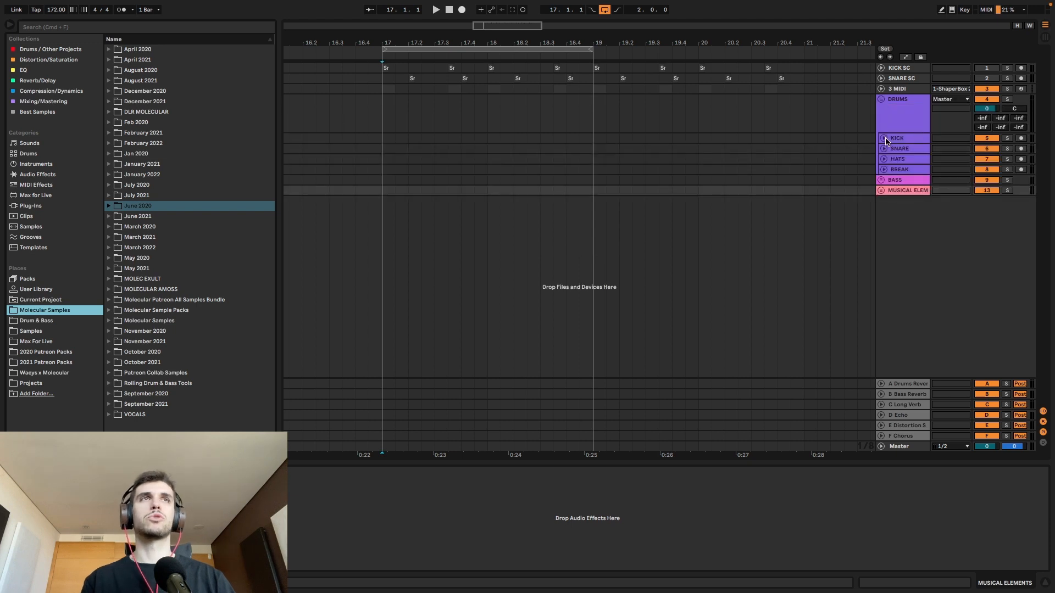
pyautogui.click(887, 139)
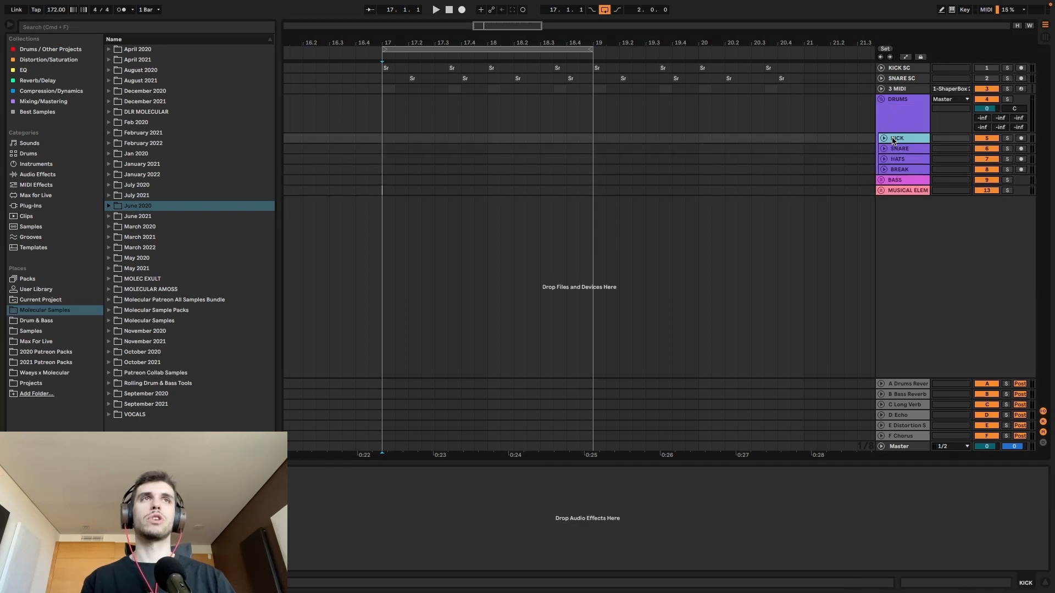
pyautogui.click(891, 149)
pyautogui.click(895, 169)
pyautogui.click(900, 139)
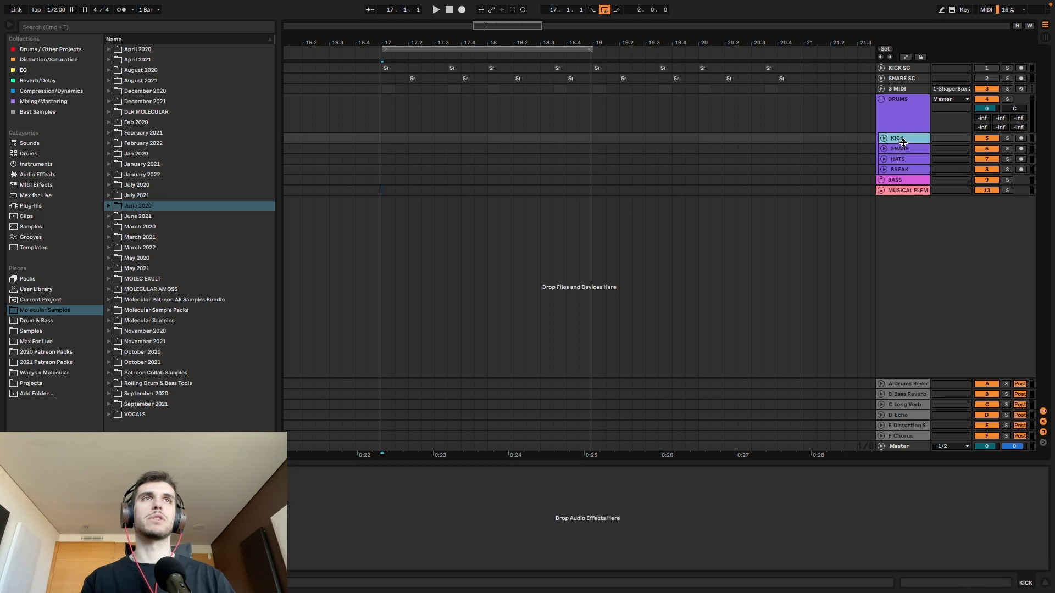
pyautogui.click(901, 119)
pyautogui.click(890, 139)
pyautogui.click(883, 138)
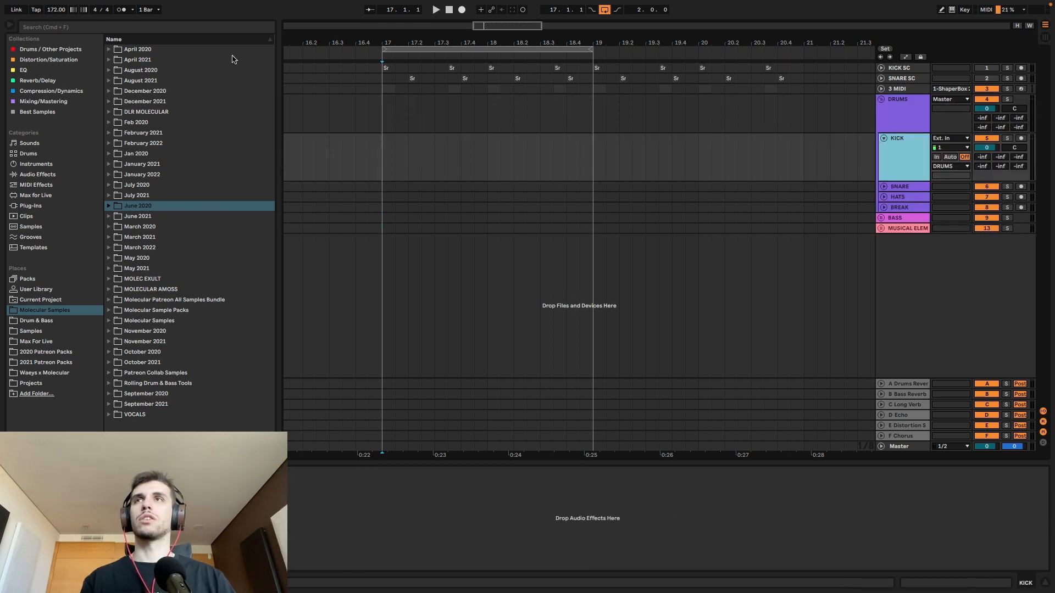
# Search the samples for "kick" and place Kick 01 F.wav from June 2020 at bar 17 on the KICK track
pyautogui.click(104, 27)
pyautogui.write('kick')
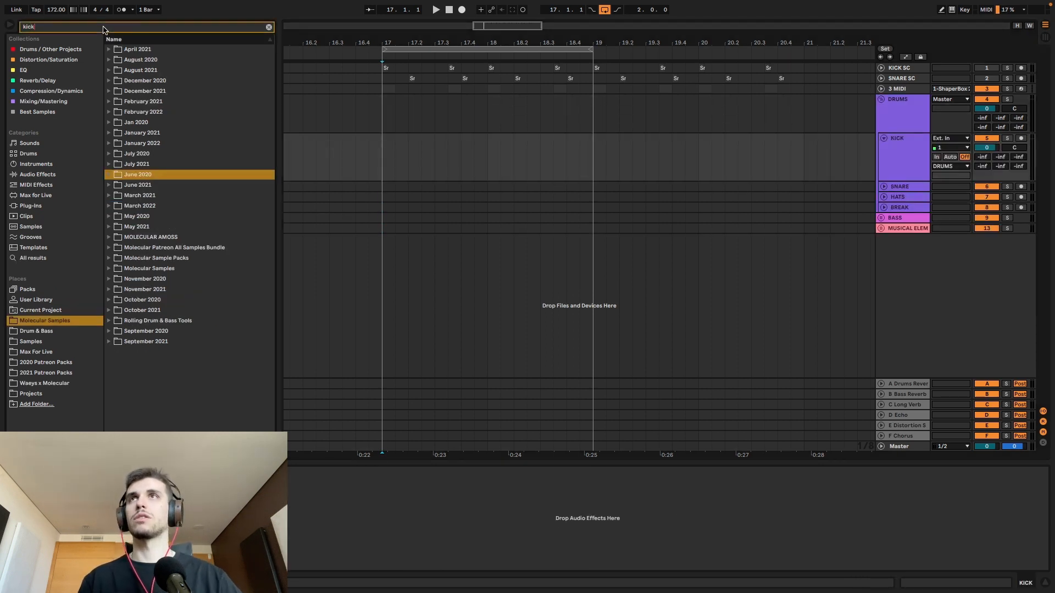
pyautogui.click(108, 175)
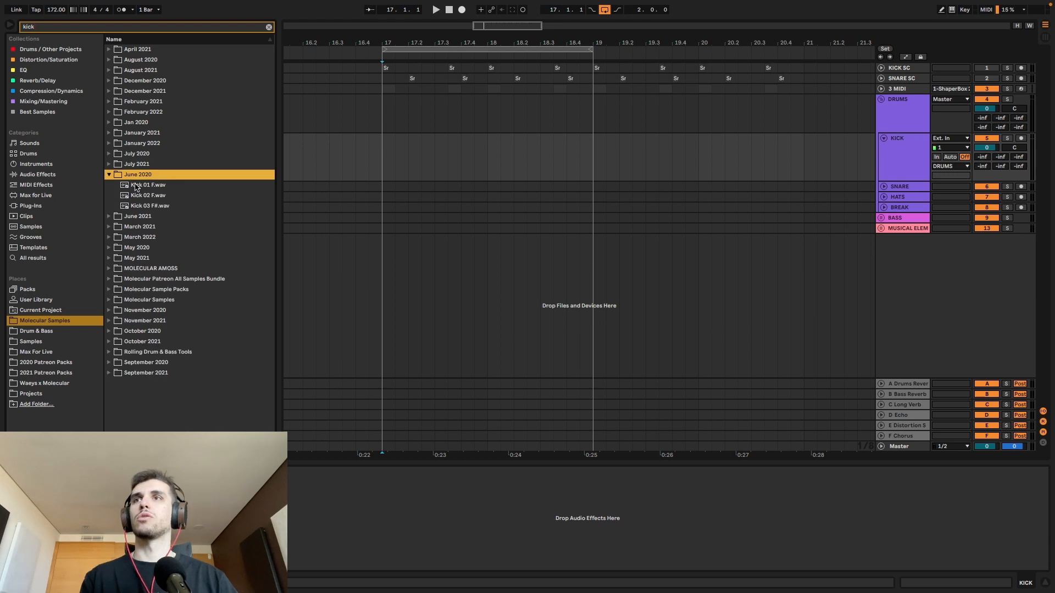
pyautogui.moveTo(136, 187); pyautogui.dragTo(386, 157)
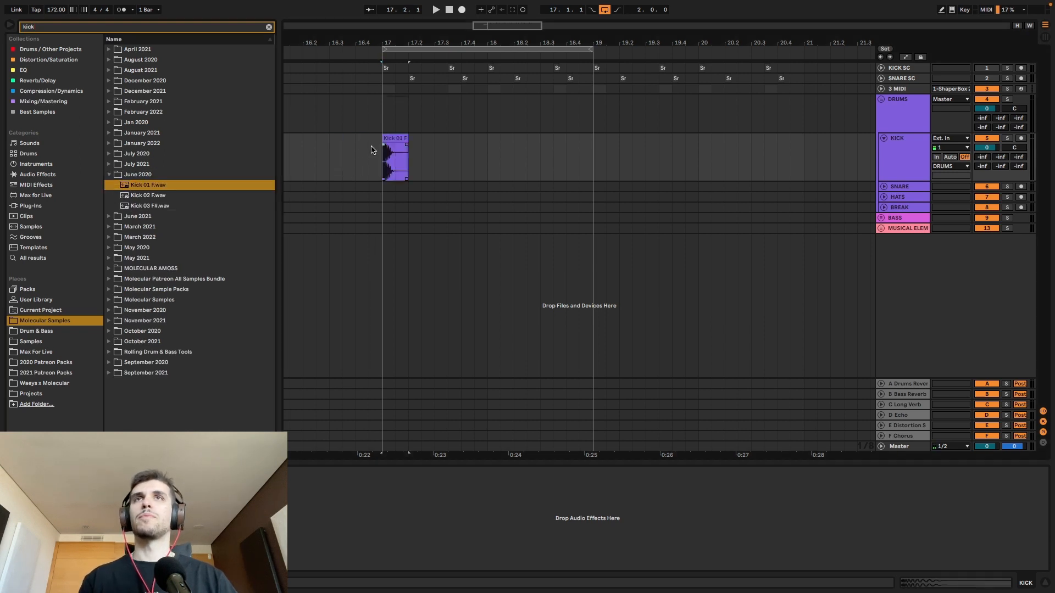
# Copy the kick clip to 17.3.3, 18.1 and 18.3.3 on the KICK track, matching the KICK SC pattern
pyautogui.click(394, 139)
pyautogui.press('super+c')
pyautogui.click(451, 153)
pyautogui.press('super+v')
pyautogui.click(491, 153)
pyautogui.press('super+v')
pyautogui.click(544, 153)
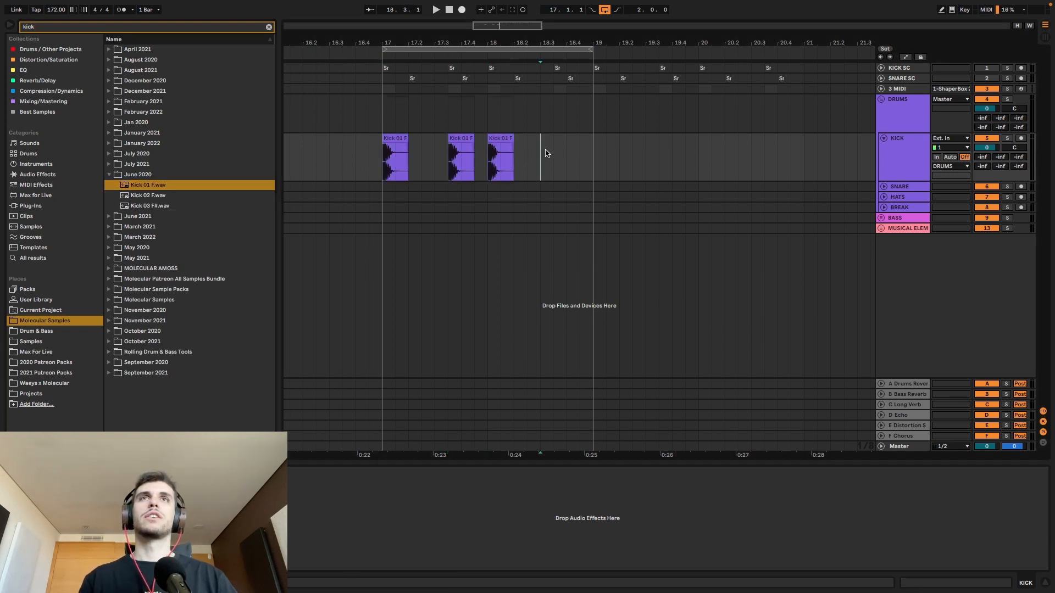
pyautogui.press('super+v')
pyautogui.moveTo(549, 139); pyautogui.dragTo(562, 138)
# Search for "snare", audition the December 2021 samples and place Snare 19.2.wav at 17.2 on the SNARE track
pyautogui.moveTo(52, 27); pyautogui.dragTo(1, 25)
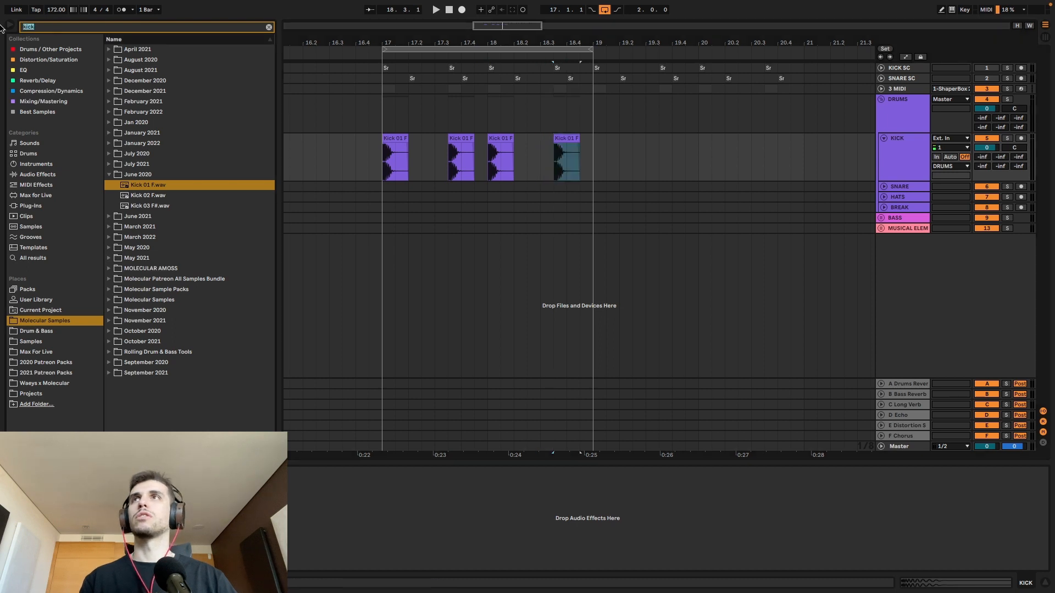
pyautogui.write('snare')
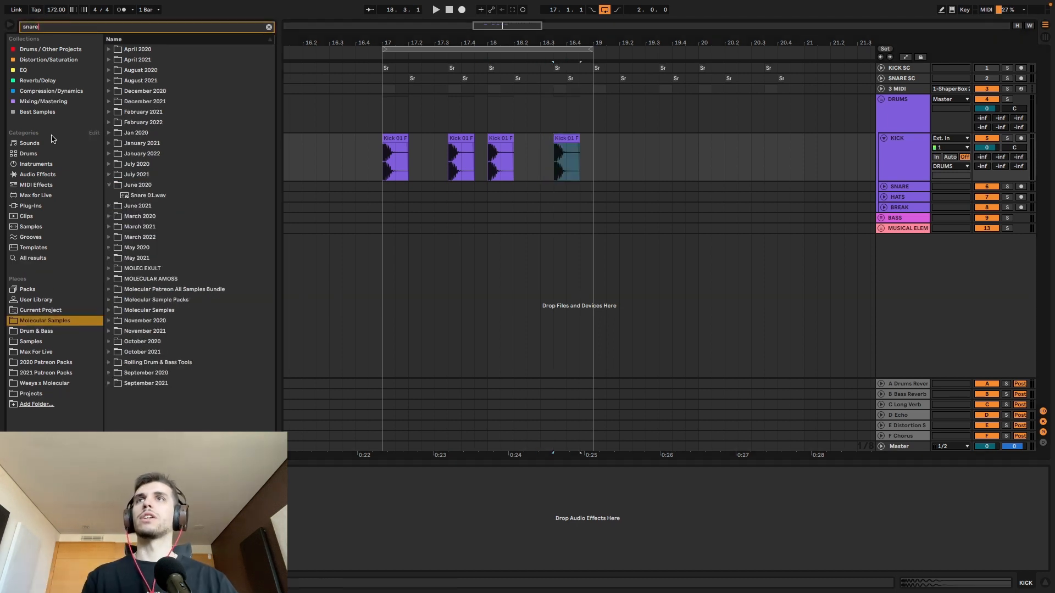
pyautogui.click(141, 197)
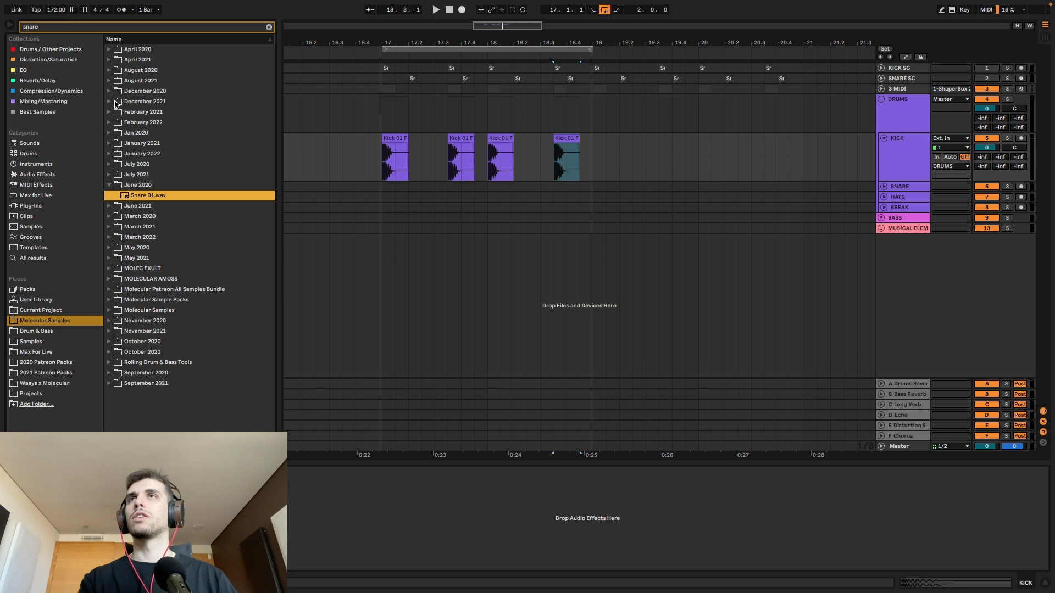
pyautogui.click(116, 101)
pyautogui.click(147, 144)
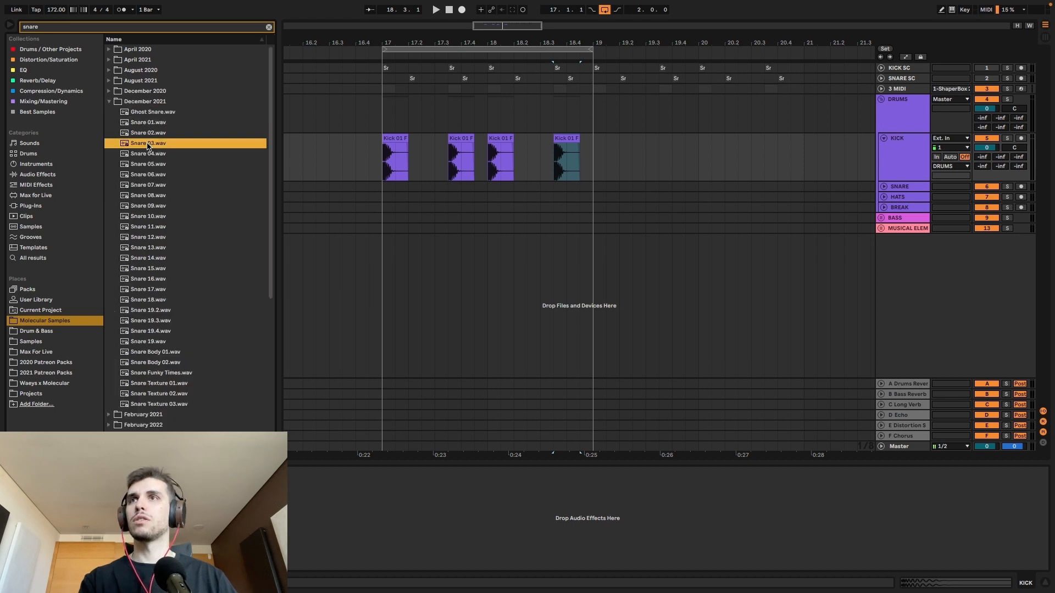
pyautogui.press('Down')
pyautogui.press('Down')
pyautogui.press('Down')
pyautogui.click(151, 311)
pyautogui.click(883, 187)
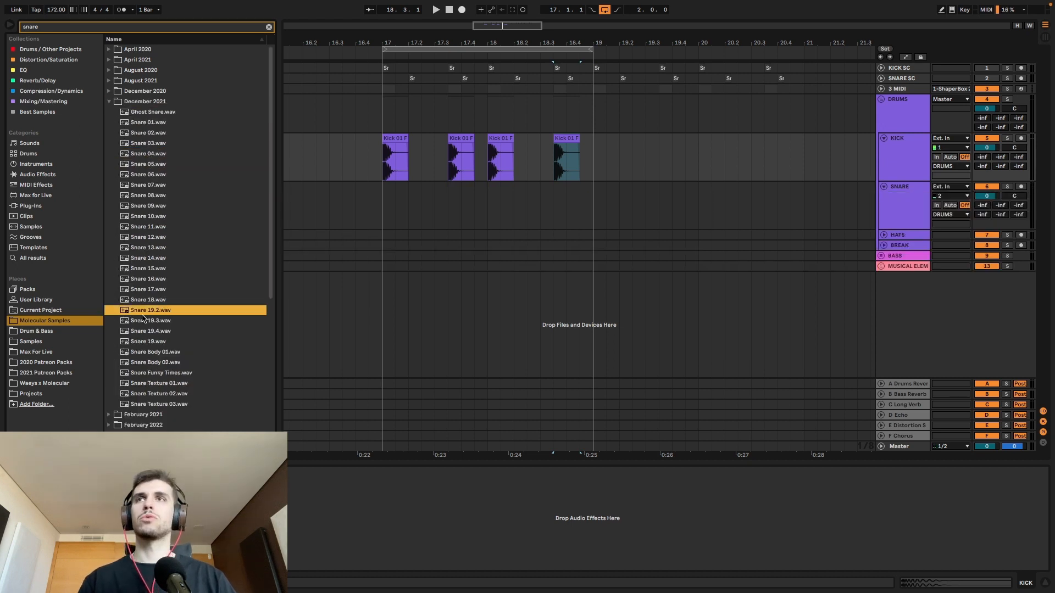
pyautogui.moveTo(142, 318)
pyautogui.mouseDown()
pyautogui.moveTo(407, 217)
pyautogui.moveTo(436, 185)
pyautogui.moveTo(383, 199)
pyautogui.mouseUp()
# Copy the snare clip to 17.4 and duplicate bar 17's snare pattern into bar 18
pyautogui.hotkey('ctrl', 'c')
pyautogui.click(462, 194)
pyautogui.hotkey('ctrl', 'v')
pyautogui.click(486, 193)
pyautogui.hotkey('ctrl', 'd')
# Search for "hat", audition the December 2021 samples and place hat Check It.wav over bars 17 and 18 on the HATS track
pyautogui.click(78, 27)
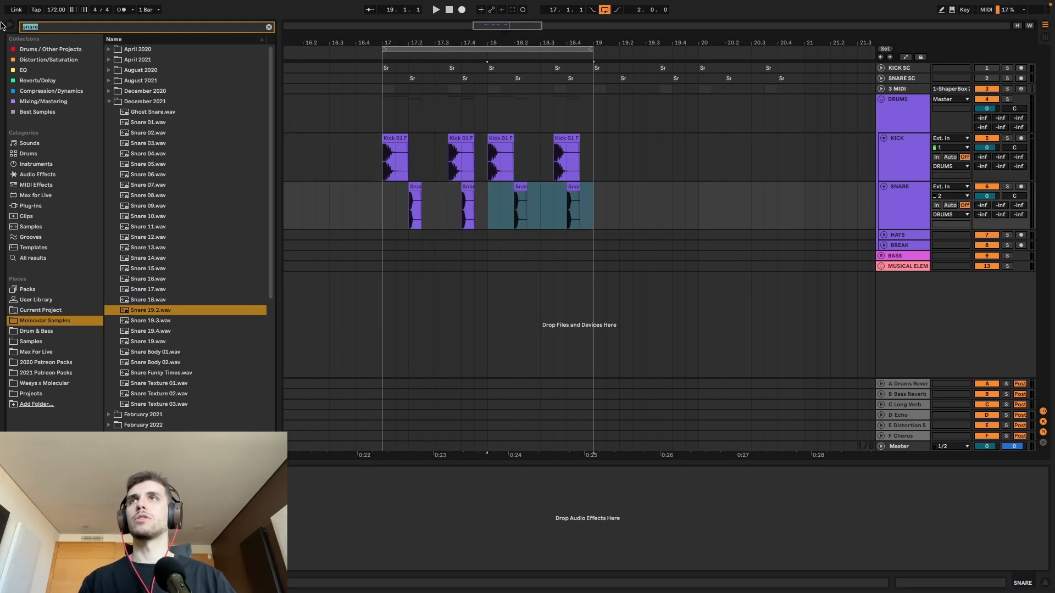
pyautogui.write('hat')
pyautogui.click(152, 123)
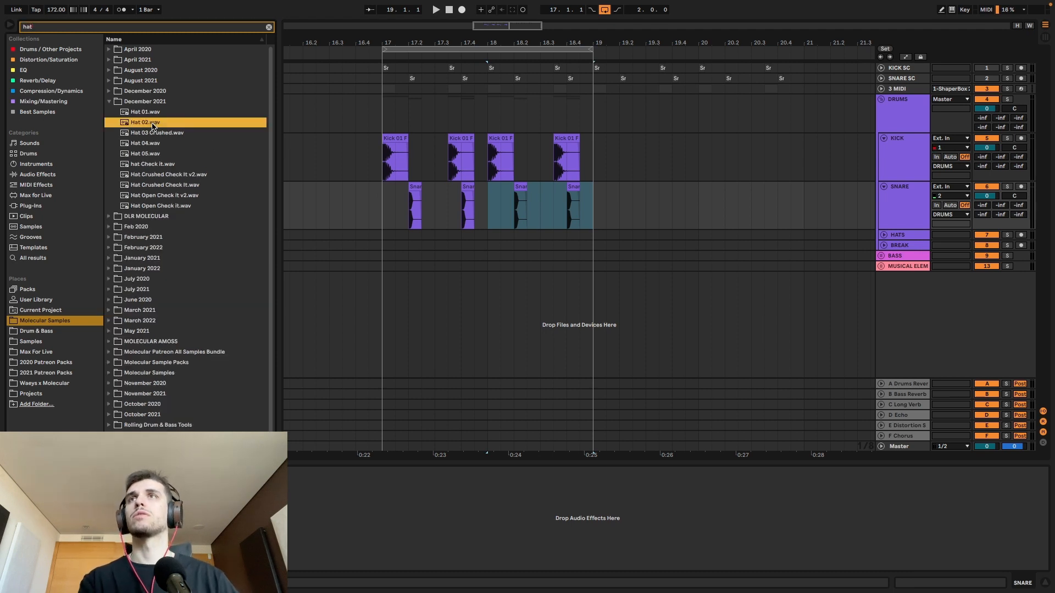
pyautogui.press('Down')
pyautogui.press('Down')
pyautogui.press('Down')
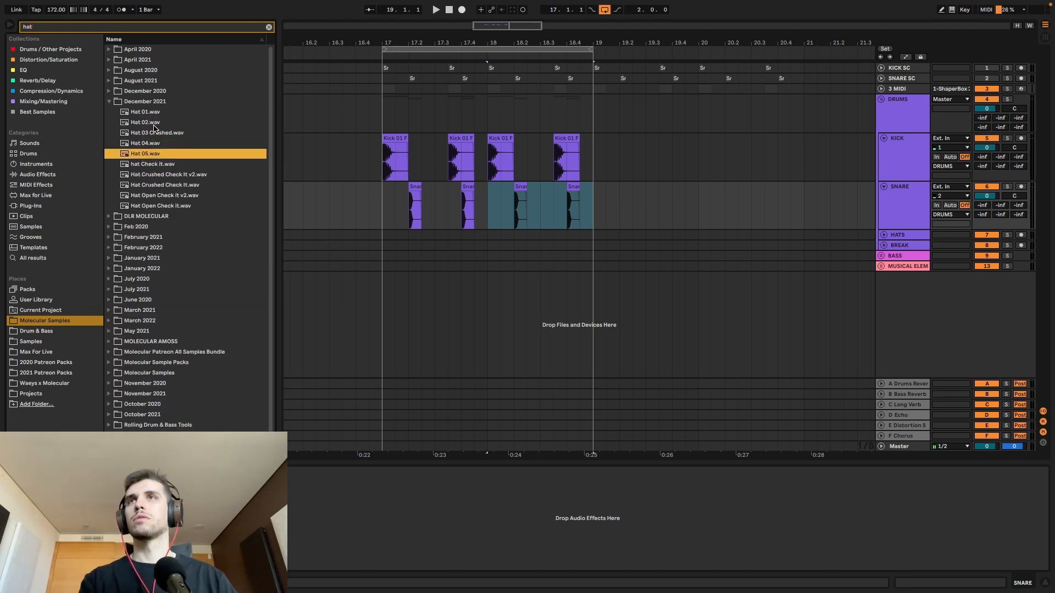
pyautogui.press('Down')
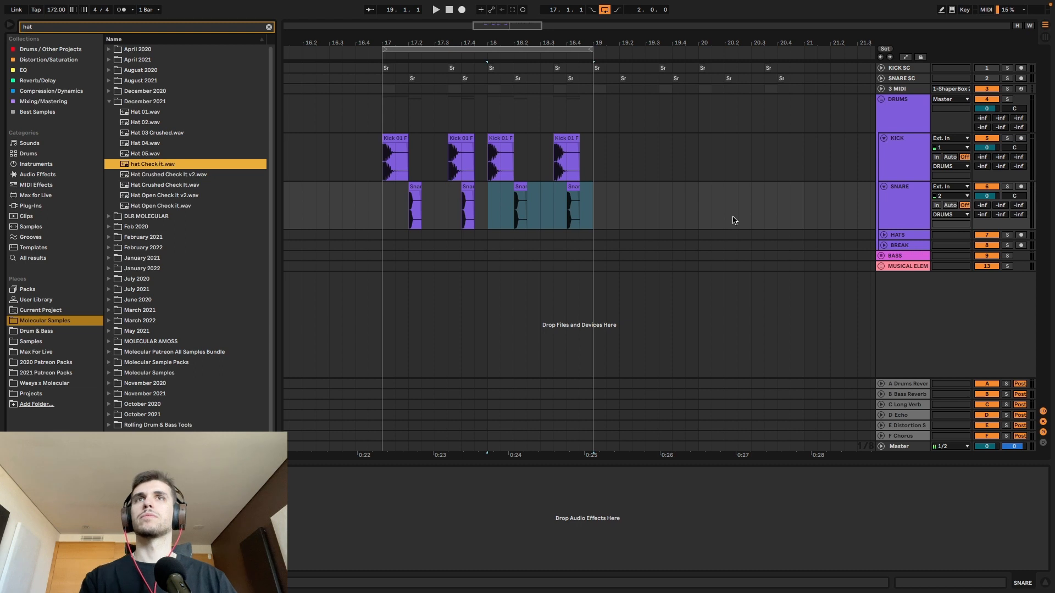
pyautogui.click(896, 210)
pyautogui.click(883, 235)
pyautogui.moveTo(144, 164); pyautogui.dragTo(373, 237)
# Insert a new audio track below HATS and fill bars 17 and 18 with Hat 02.wav
pyautogui.hotkey('ctrl', 't')
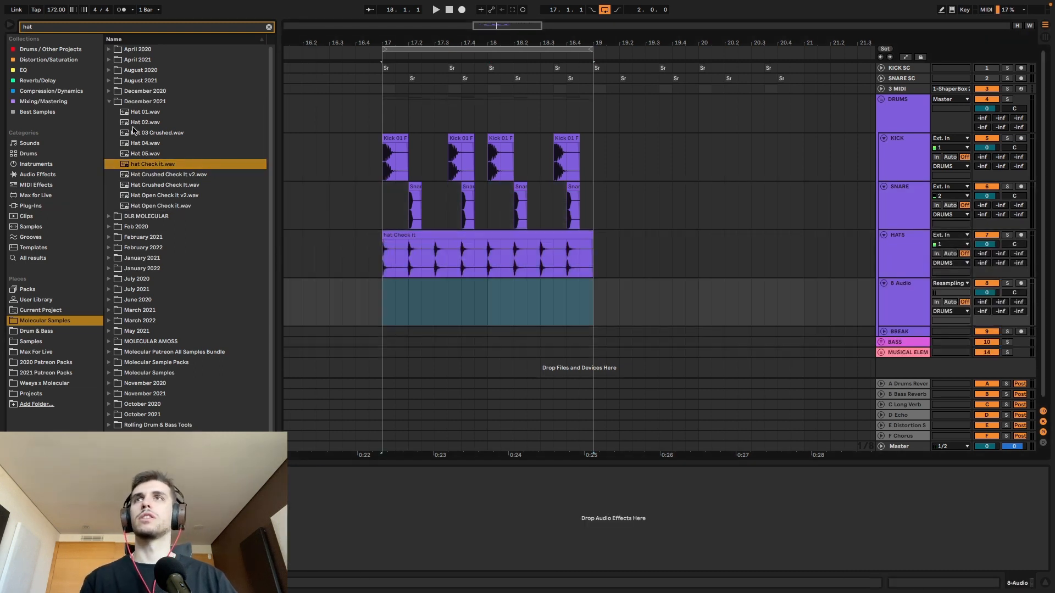
pyautogui.click(154, 125)
pyautogui.moveTo(149, 125); pyautogui.dragTo(399, 295)
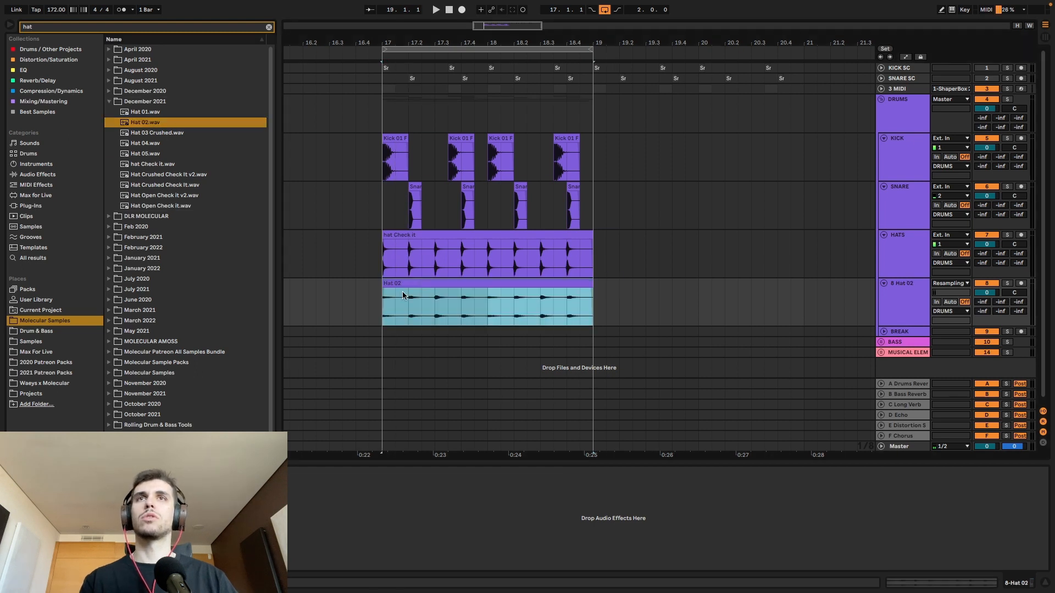
# Expand the BREAK track, search the samples for "layer" and audition the December 2021 results
pyautogui.click(884, 332)
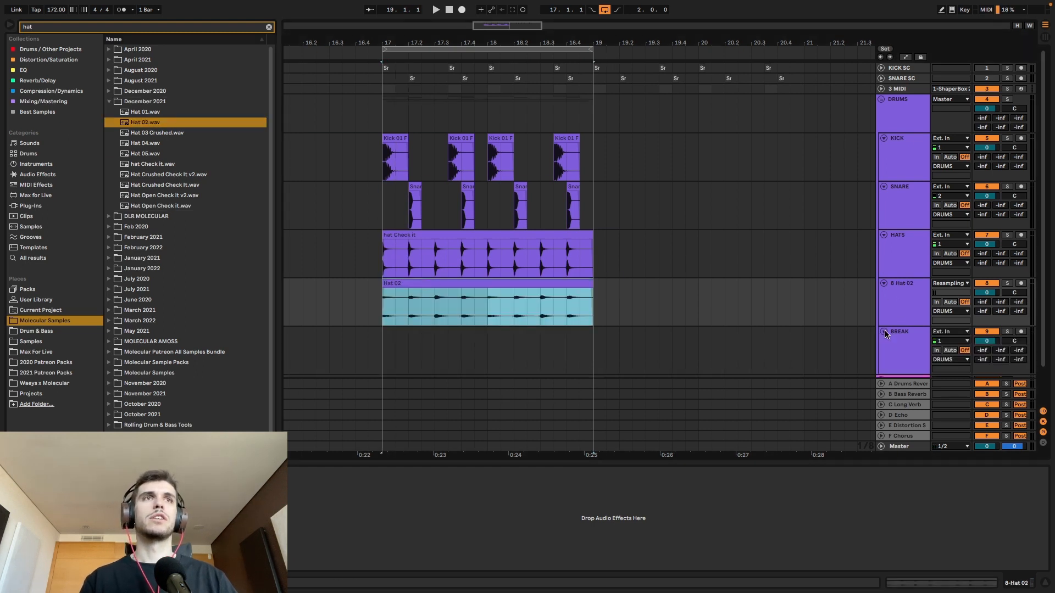
pyautogui.click(87, 29)
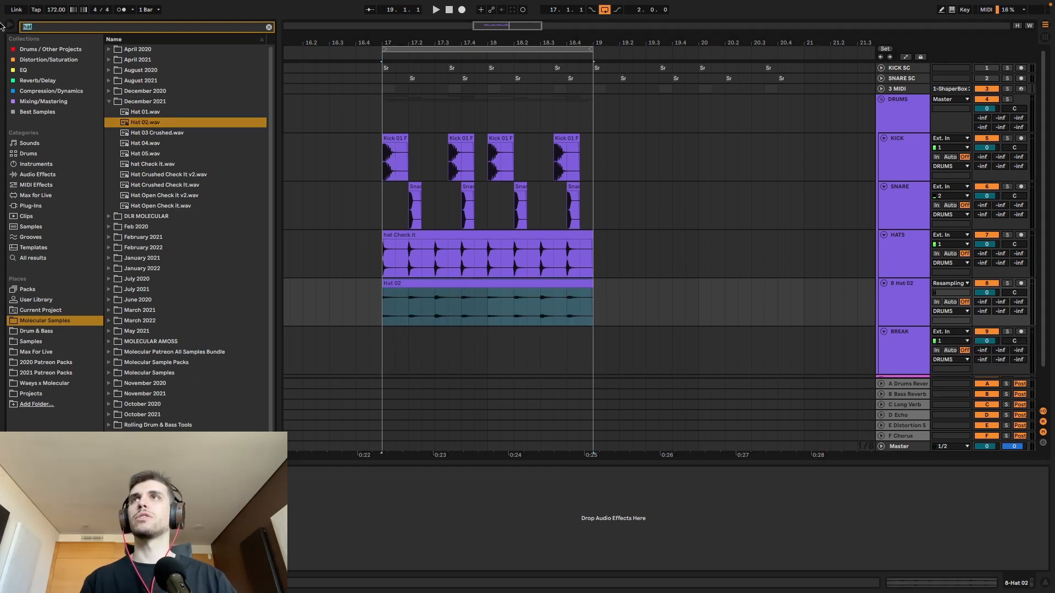
pyautogui.write('layer')
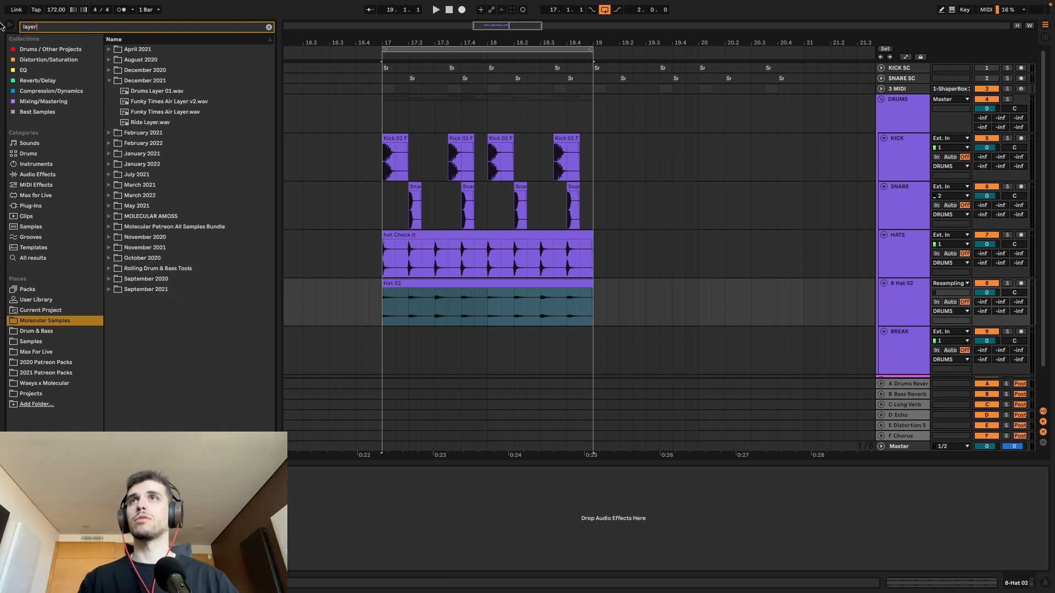
pyautogui.click(170, 91)
pyautogui.press('Down')
pyautogui.press('Down')
pyautogui.press('Down')
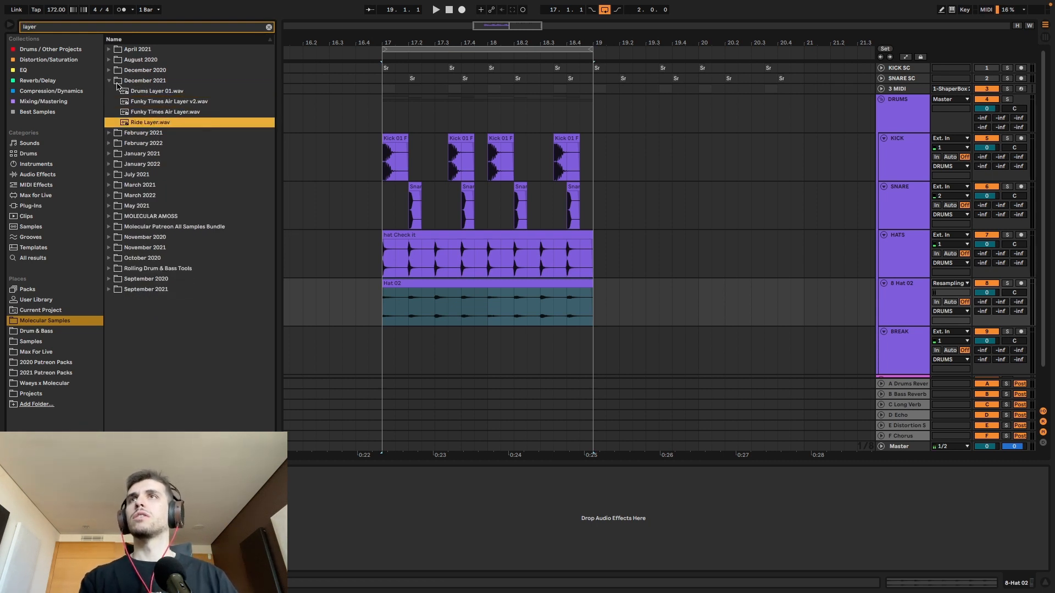
# Audition the February 2022 layer samples and place Break Layer.wav over bars 17 and 18 on the BREAK track
pyautogui.click(117, 82)
pyautogui.click(113, 101)
pyautogui.click(144, 112)
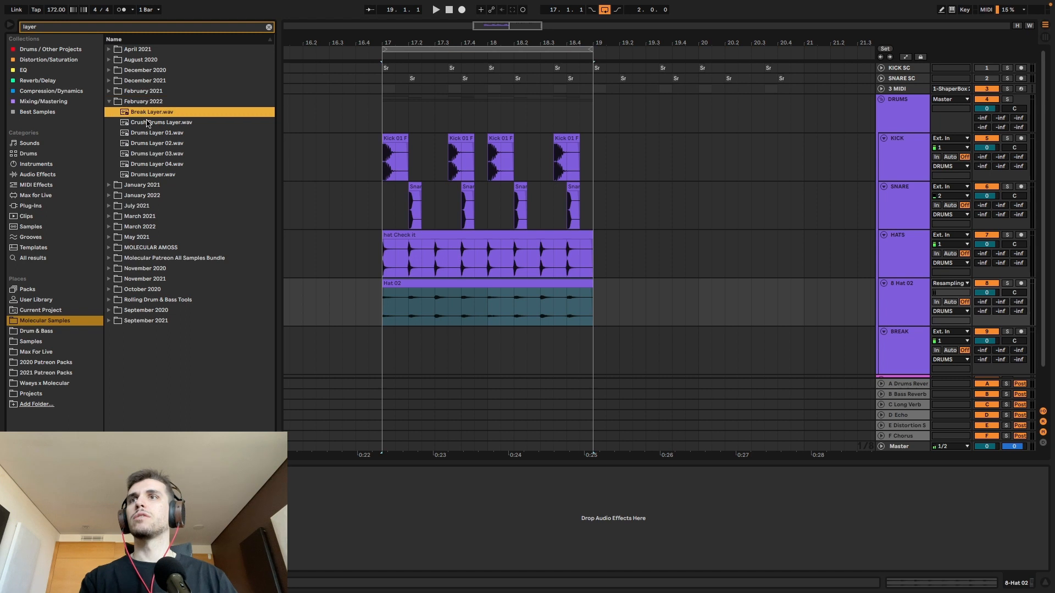
pyautogui.press('Down')
pyautogui.press('Down')
pyautogui.press('Down')
pyautogui.press('Down')
pyautogui.press('Down')
pyautogui.press('Down')
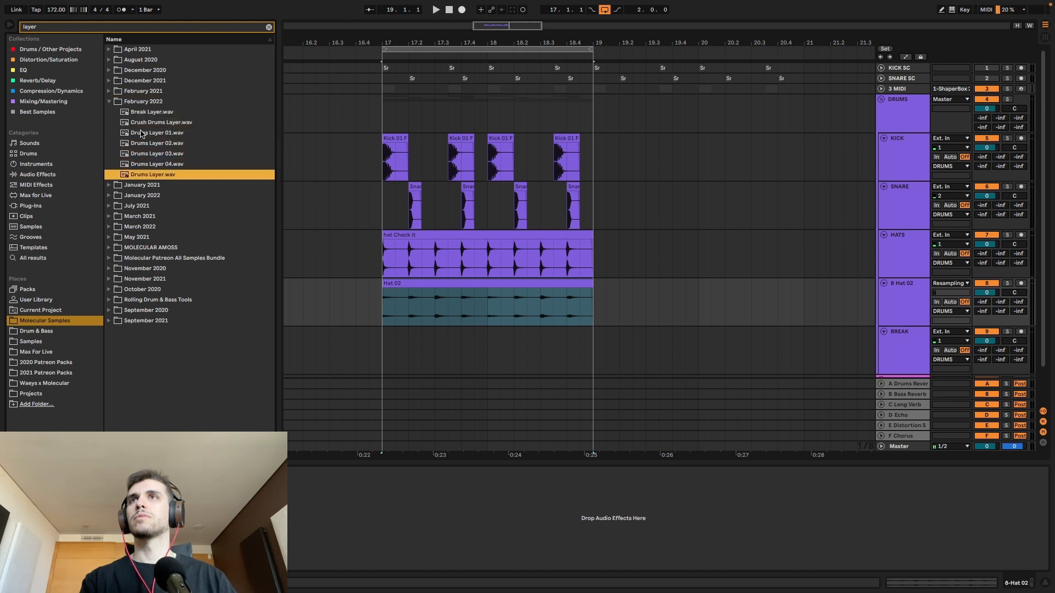
pyautogui.click(145, 120)
pyautogui.click(108, 108)
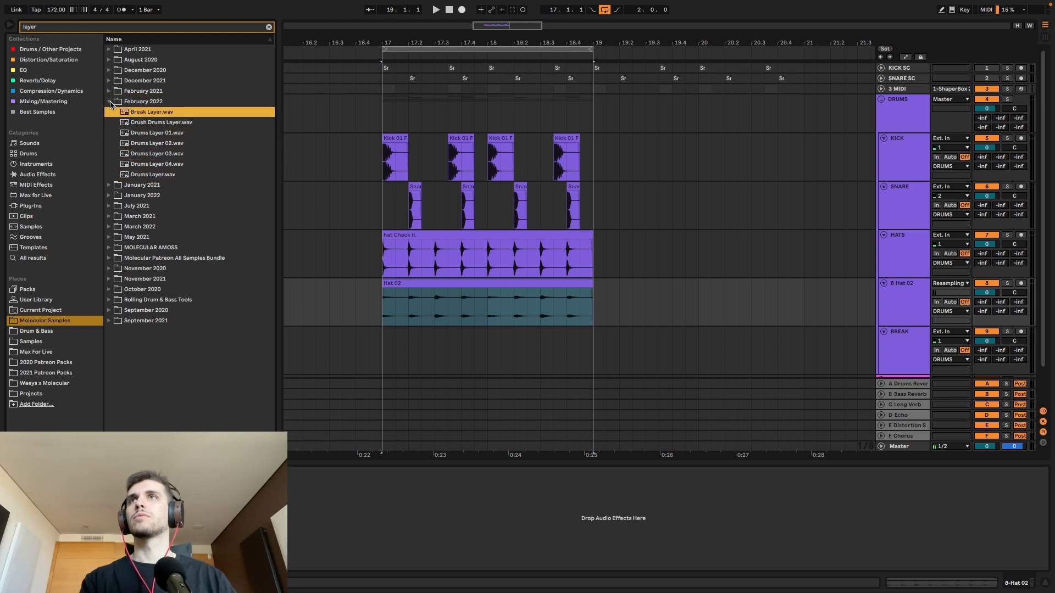
pyautogui.moveTo(143, 113); pyautogui.dragTo(383, 343)
# Lower the BREAK track's volume to -7.9 dB and deactivate the BREAK and Hat 02 tracks
pyautogui.scroll(-3, 422, 301)
pyautogui.moveTo(986, 307); pyautogui.dragTo(990, 300)
pyautogui.click(987, 299)
pyautogui.click(986, 251)
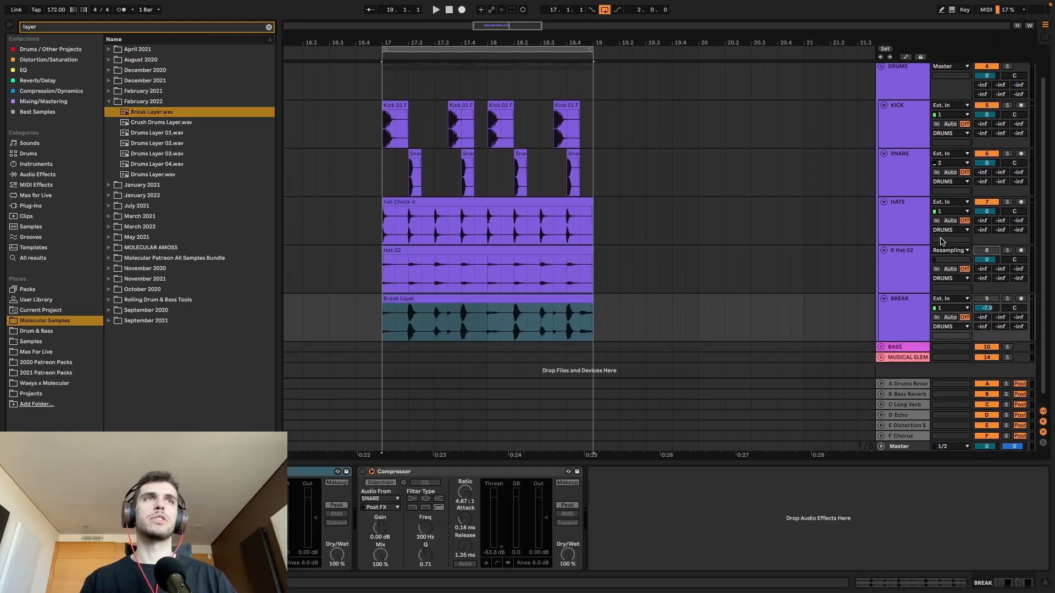
# Play the loop from bar 17 to listen to the kick, snare and main hat together
pyautogui.click(481, 201)
pyautogui.scroll(3, 686, 233)
pyautogui.press('space')
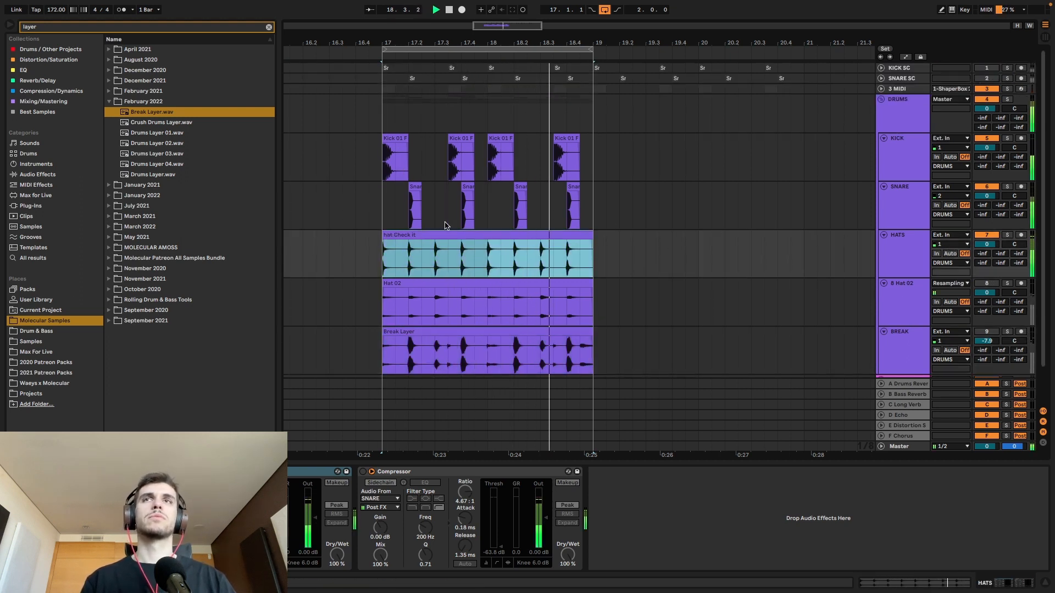
pyautogui.click(381, 243)
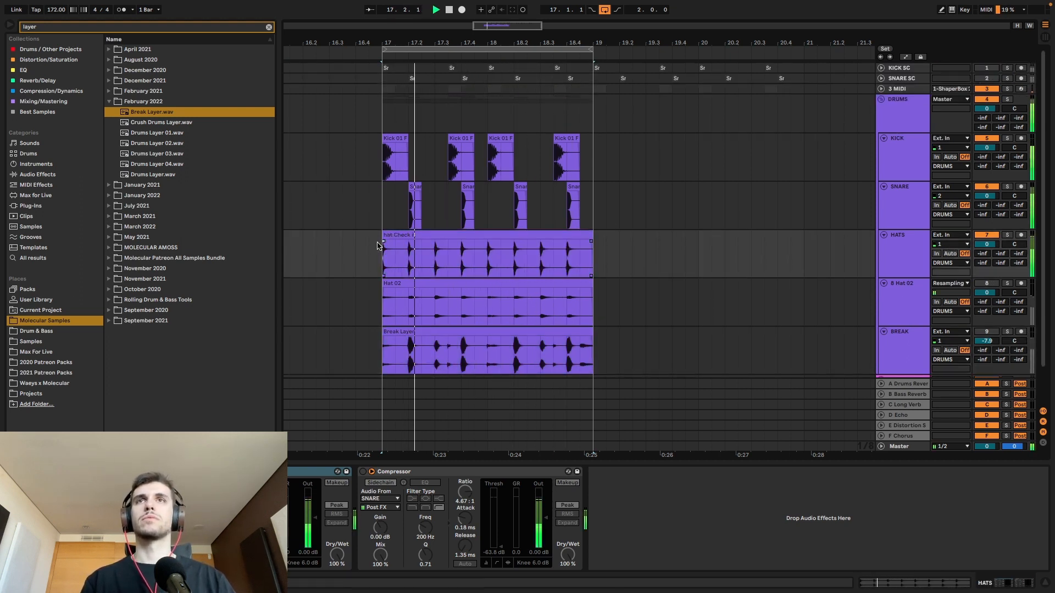
# Reactivate the Hat 02 and BREAK tracks, setting their volumes to -6.3 dB and -2.8 dB
pyautogui.click(987, 283)
pyautogui.moveTo(989, 295)
pyautogui.mouseDown()
pyautogui.moveTo(988, 320)
pyautogui.moveTo(988, 296)
pyautogui.mouseUp()
pyautogui.scroll(-2, 989, 300)
pyautogui.click(987, 302)
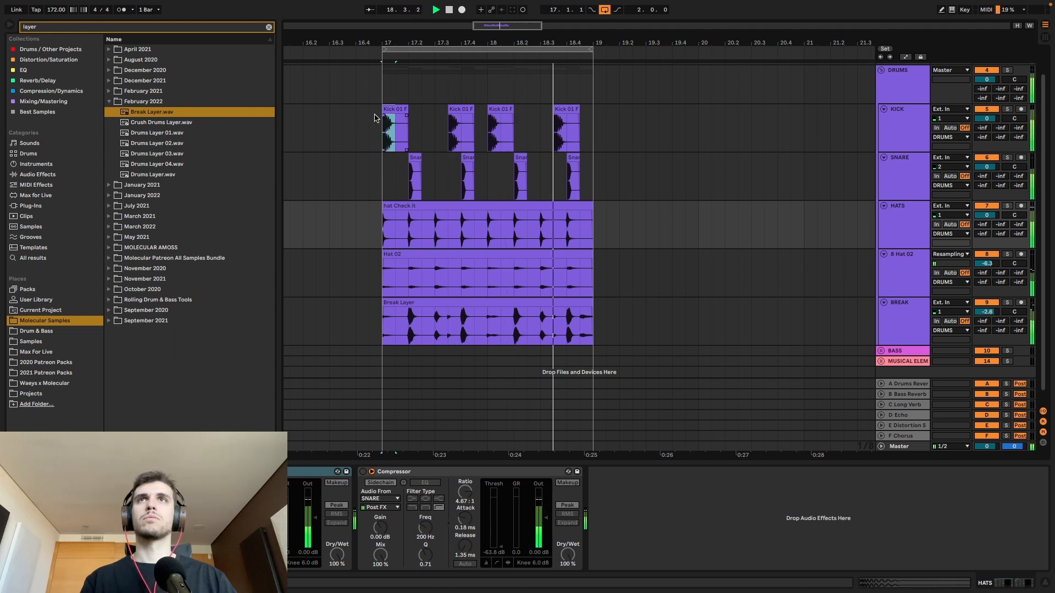
# Stop playback and fold the individual tracks inside the DRUMS group
pyautogui.click(371, 118)
pyautogui.scroll(2, 364, 148)
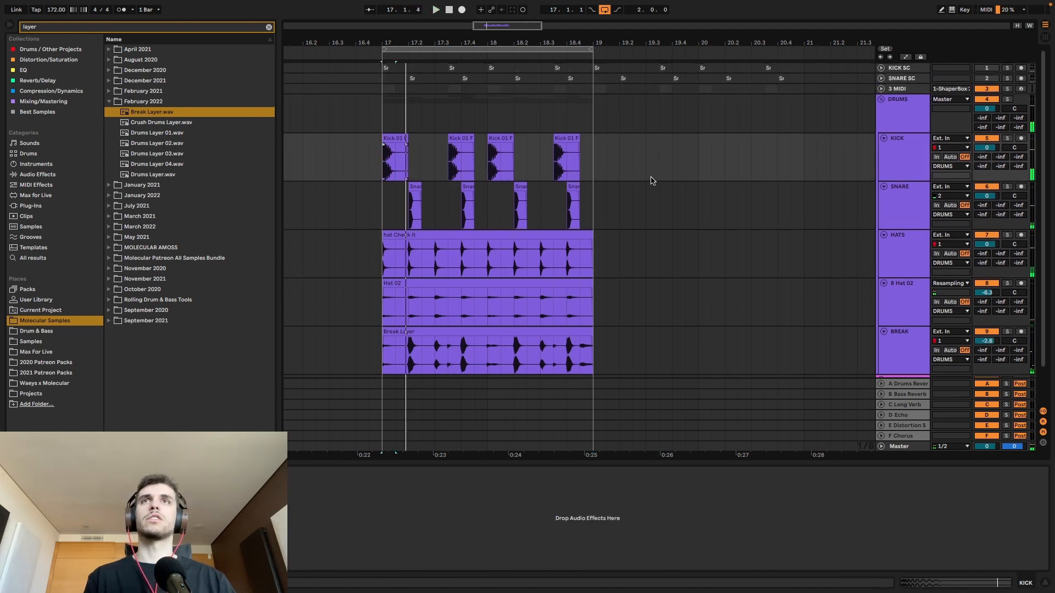
pyautogui.keyDown('alt'); pyautogui.click(883, 139); pyautogui.keyUp('alt')
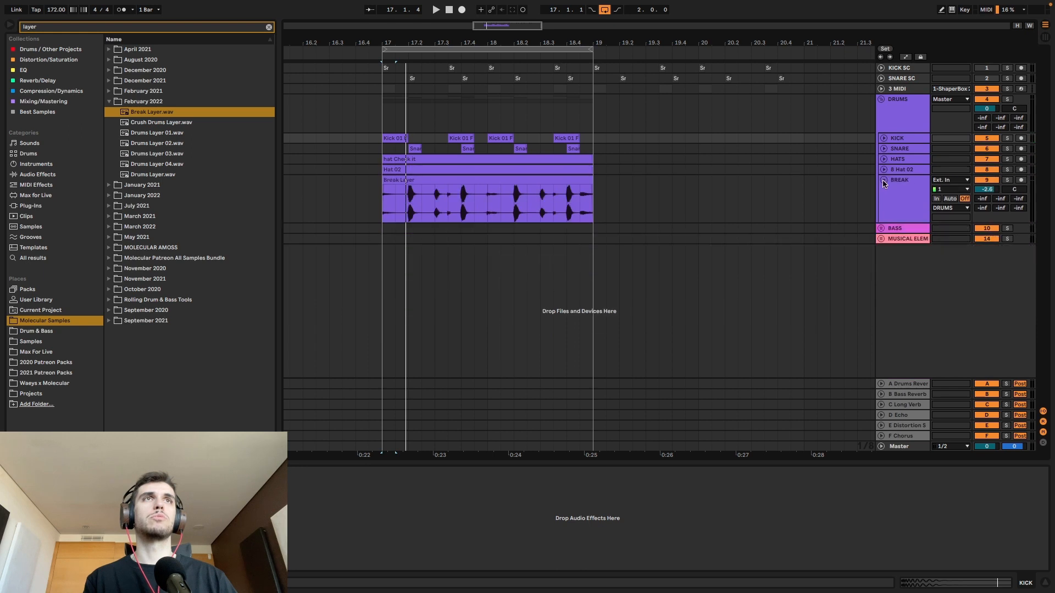
# Fold the BREAK track, insert a new audio track below it in the DRUMS group and search the samples for "hat"
pyautogui.click(896, 181)
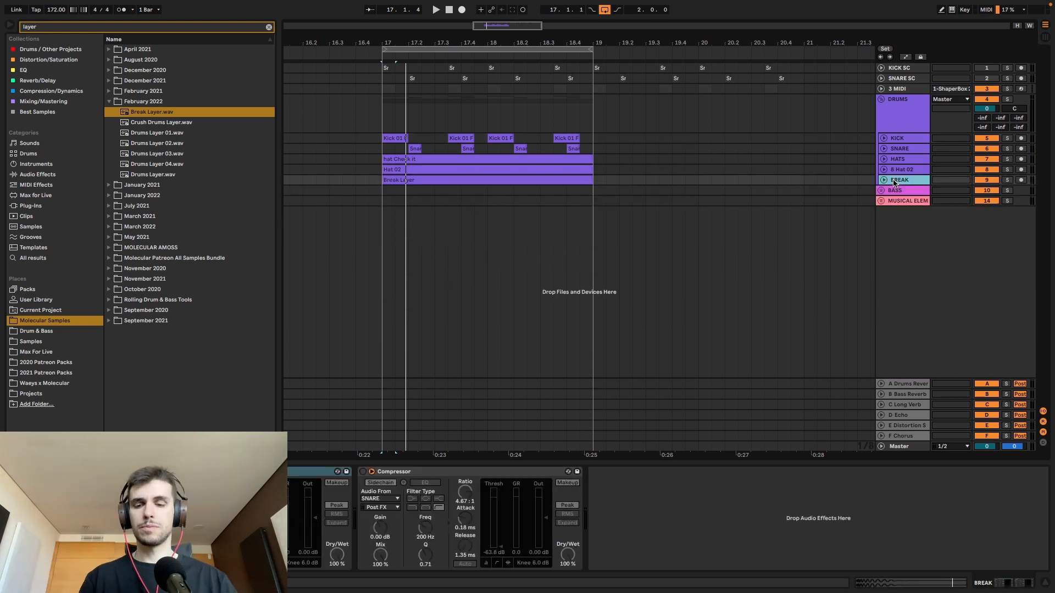
pyautogui.hotkey('ctrl', 't')
pyautogui.hotkey('ctrl', 'f')
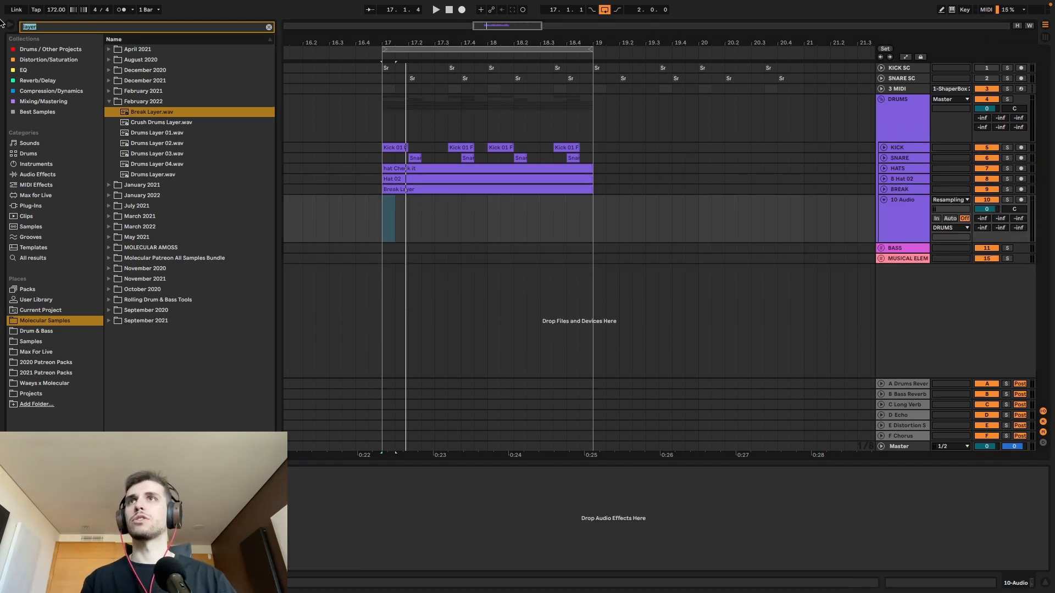
pyautogui.write('hat')
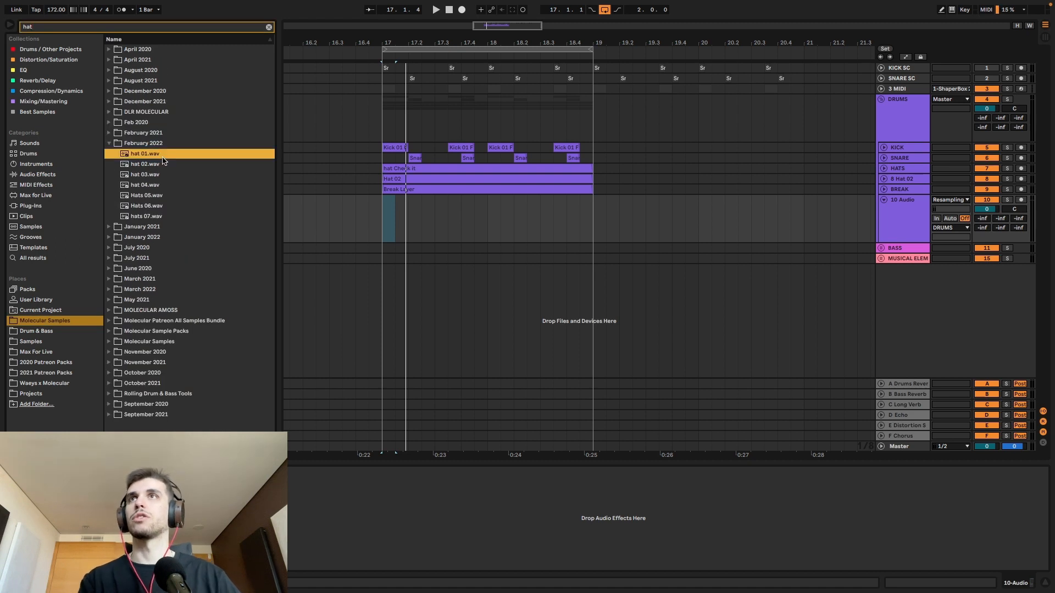
# Audition the February 2022 hats, then place Hats 06.wav at bar 17 on the new track with its volume at -4.8 dB
pyautogui.press('Down')
pyautogui.press('Down')
pyautogui.press('Down')
pyautogui.press('Down')
pyautogui.press('Down')
pyautogui.press('Down')
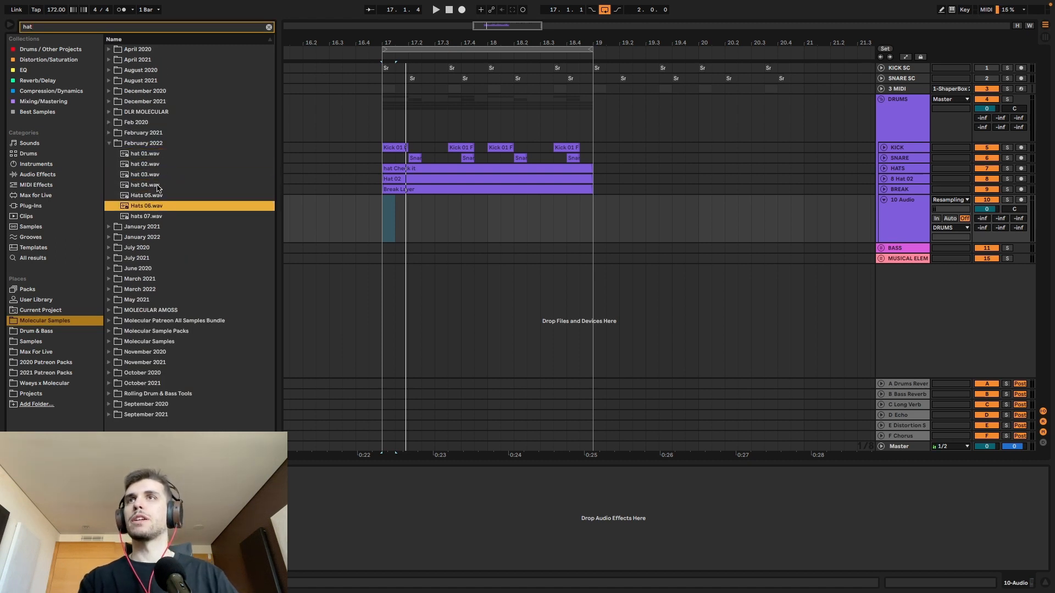
pyautogui.press('Up')
pyautogui.moveTo(152, 211); pyautogui.dragTo(384, 215)
pyautogui.press('space')
pyautogui.moveTo(987, 209); pyautogui.dragTo(987, 221)
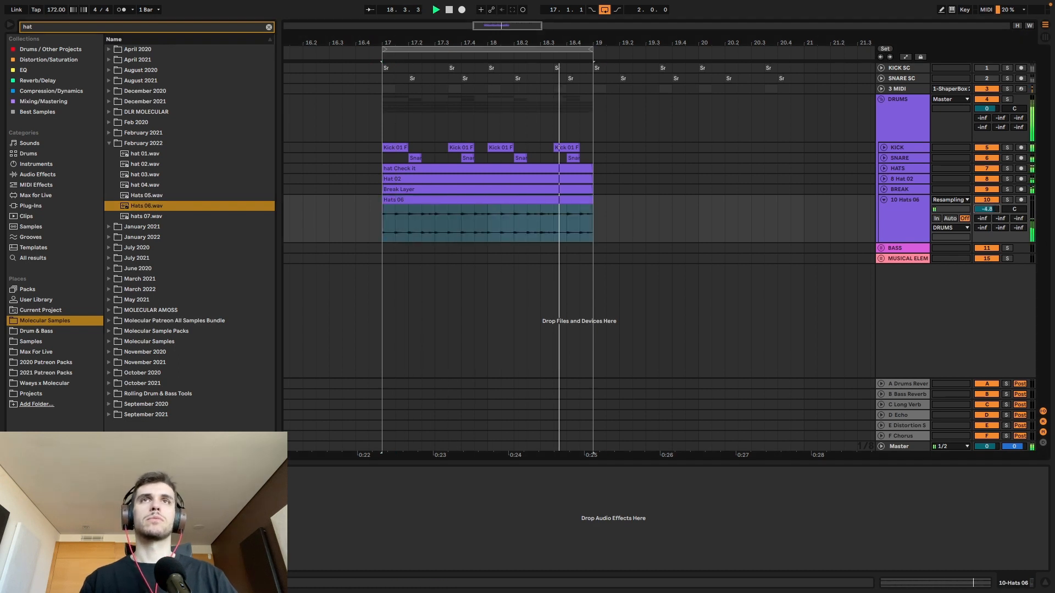
# Search the samples for "open" and add Open Hat 01.wav at bar 17 on a new DRUMS track at -12.4 dB
pyautogui.click(110, 143)
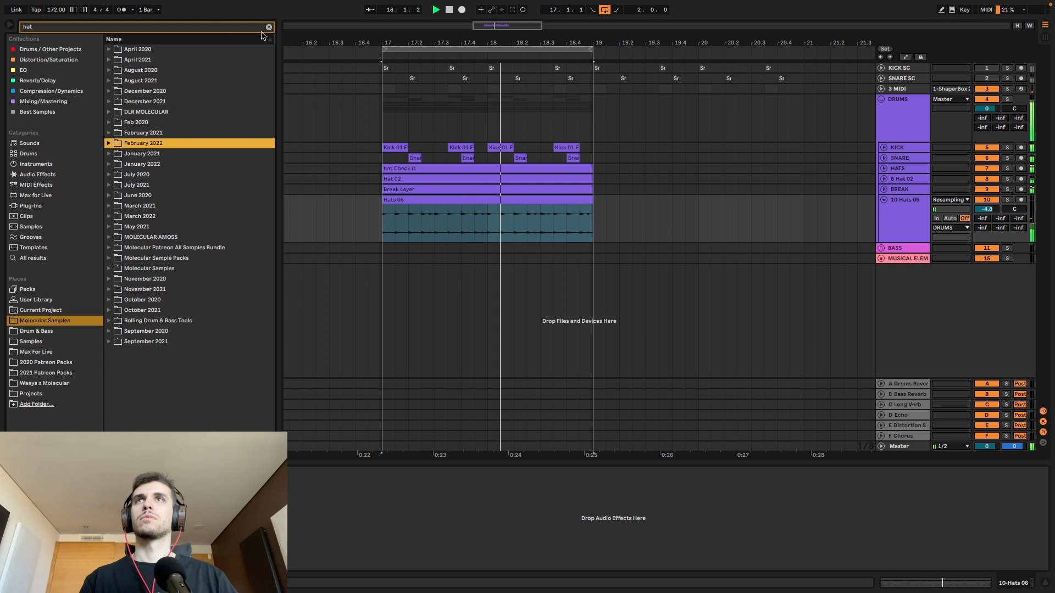
pyautogui.click(139, 28)
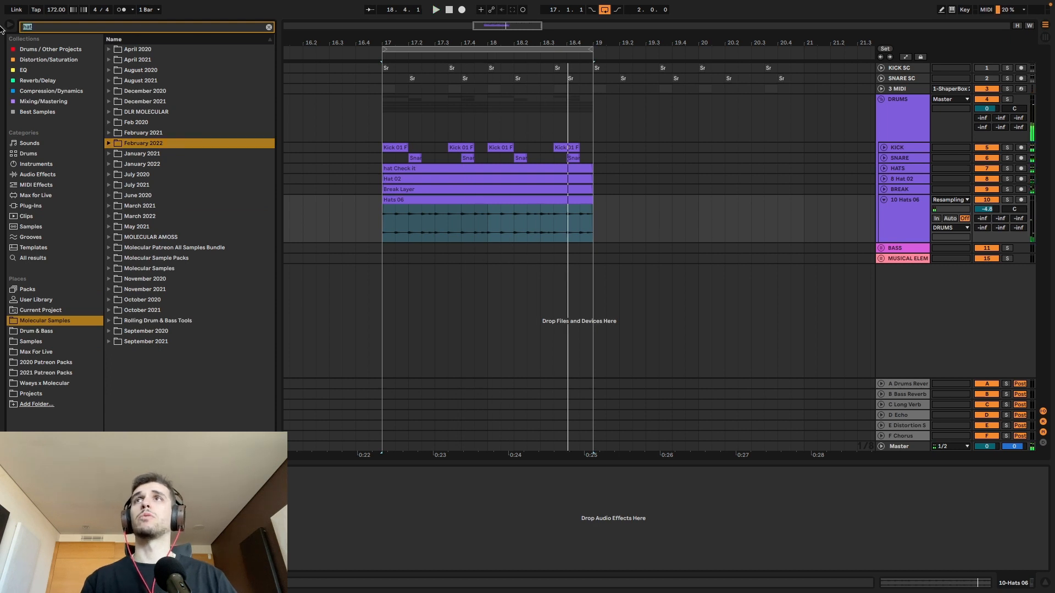
pyautogui.write('open')
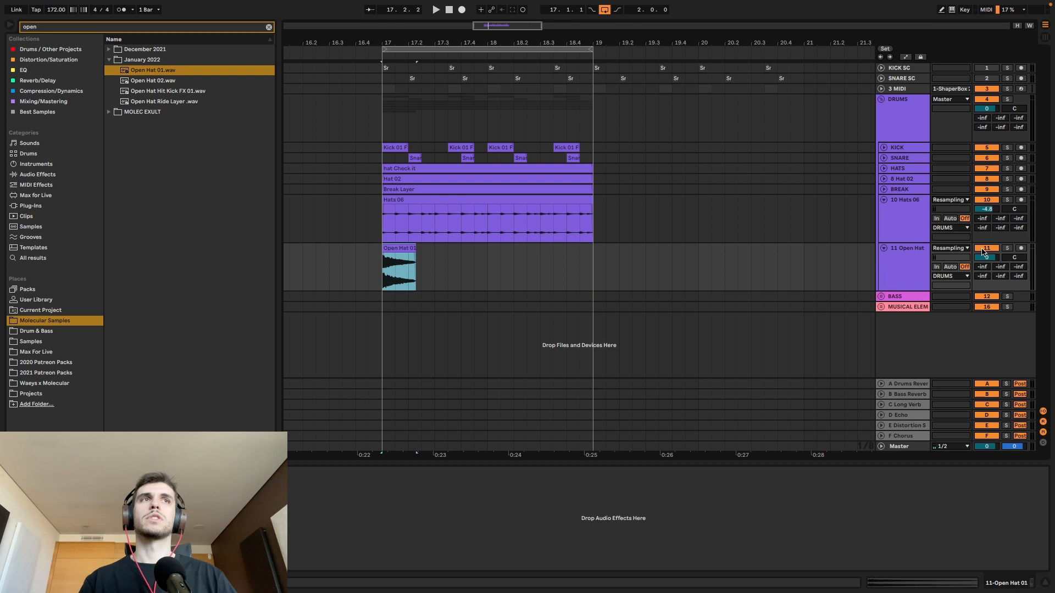
pyautogui.moveTo(995, 256)
pyautogui.mouseDown()
pyautogui.moveTo(992, 270)
pyautogui.moveTo(993, 258)
pyautogui.mouseUp()
pyautogui.press('space')
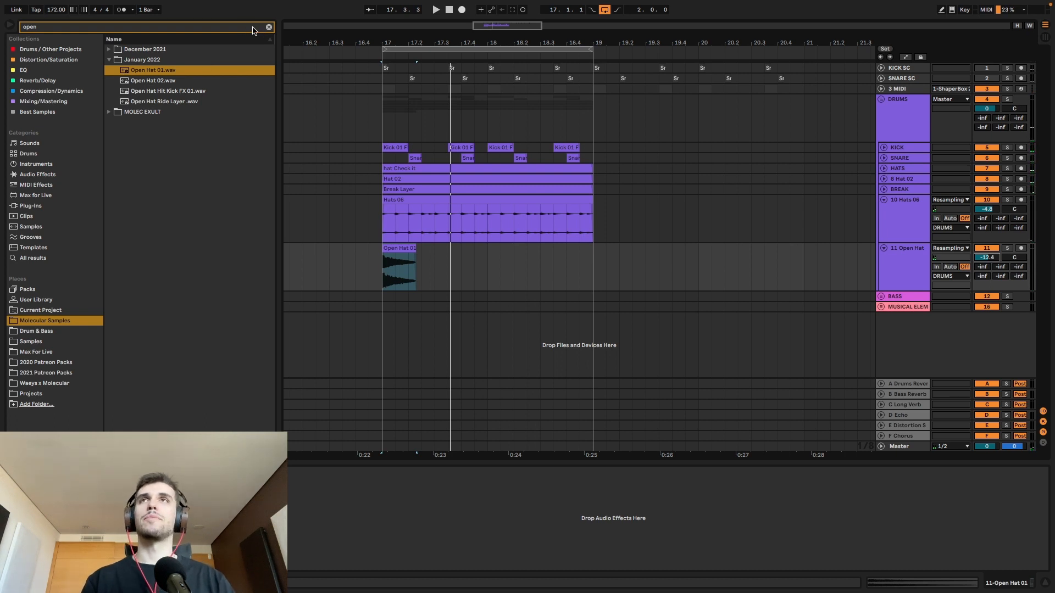
# Clear the sample search, collapse the January 2022 folder and fold the Hats 06 and Open Hat tracks
pyautogui.hotkey('ctrl', 'f')
pyautogui.press('BackSpace')
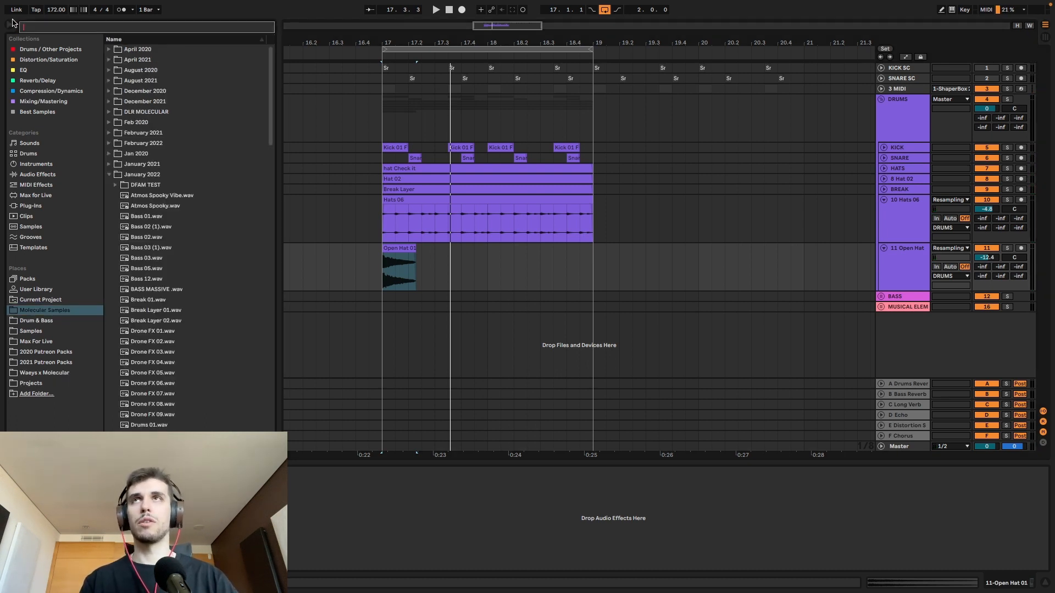
pyautogui.click(110, 176)
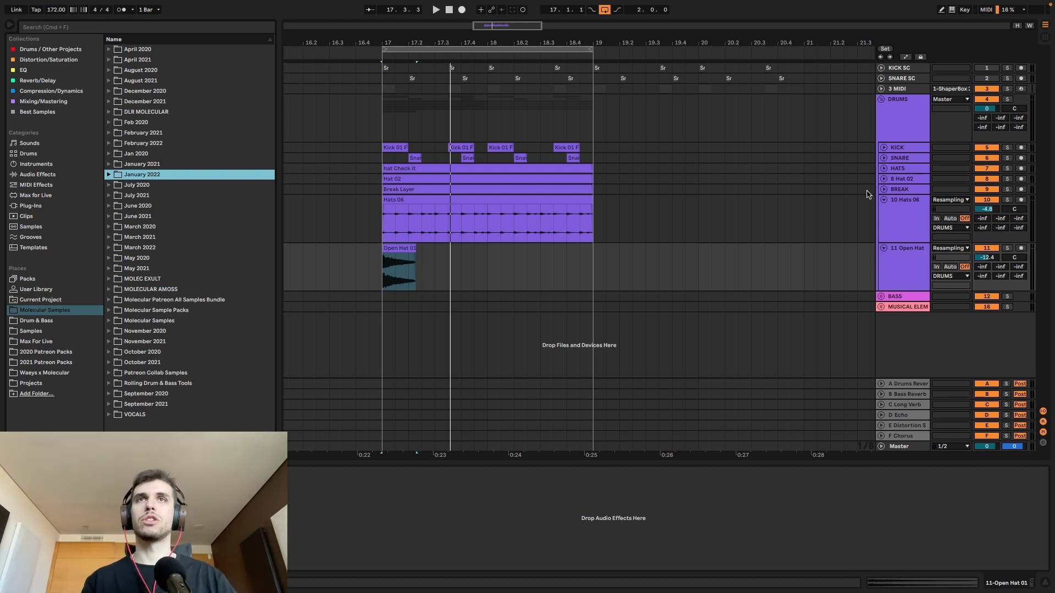
pyautogui.click(884, 199)
pyautogui.click(883, 211)
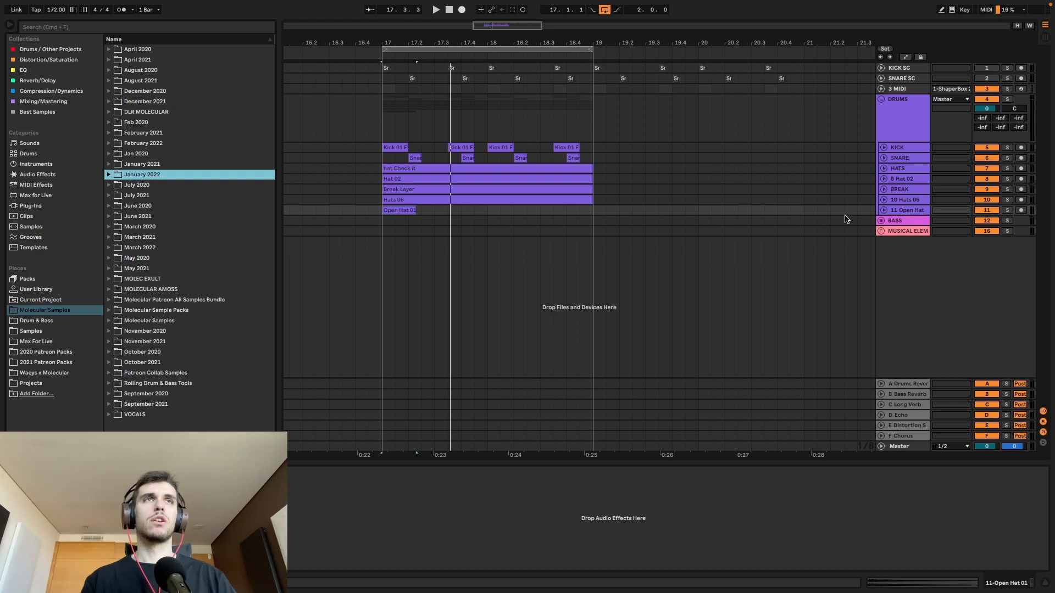
# Unfold and solo the Hats 06 track, then play its loop from bar 17 to hear it alone
pyautogui.click(884, 200)
pyautogui.click(523, 199)
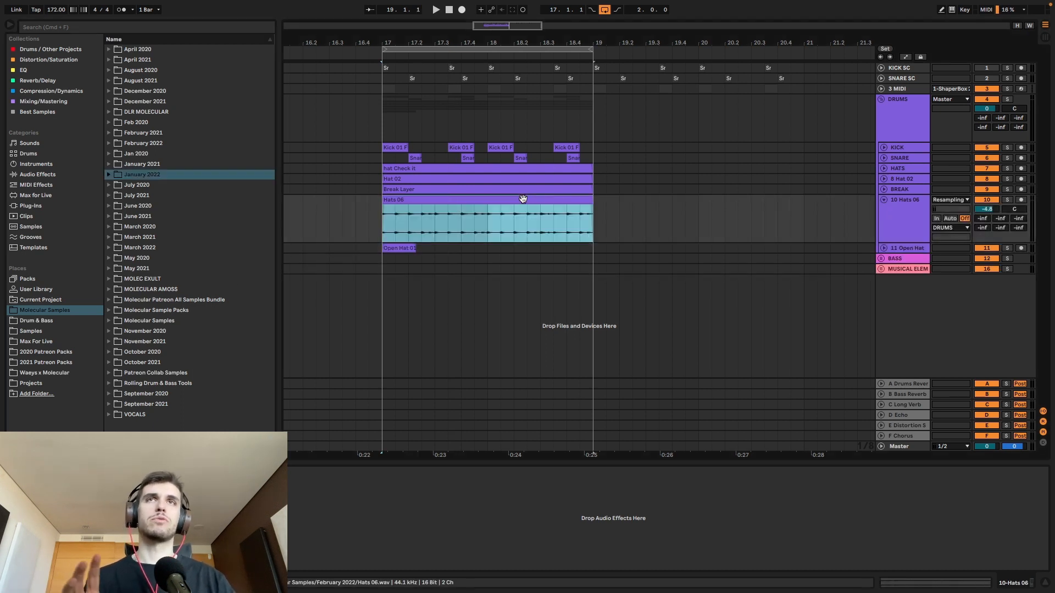
pyautogui.click(1008, 199)
pyautogui.press('space')
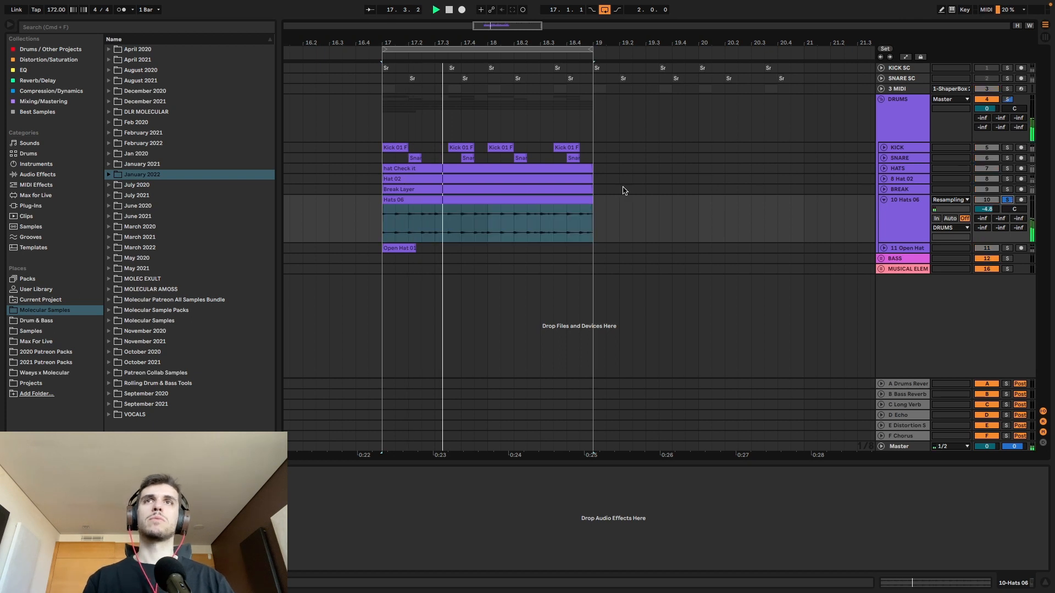
pyautogui.click(484, 198)
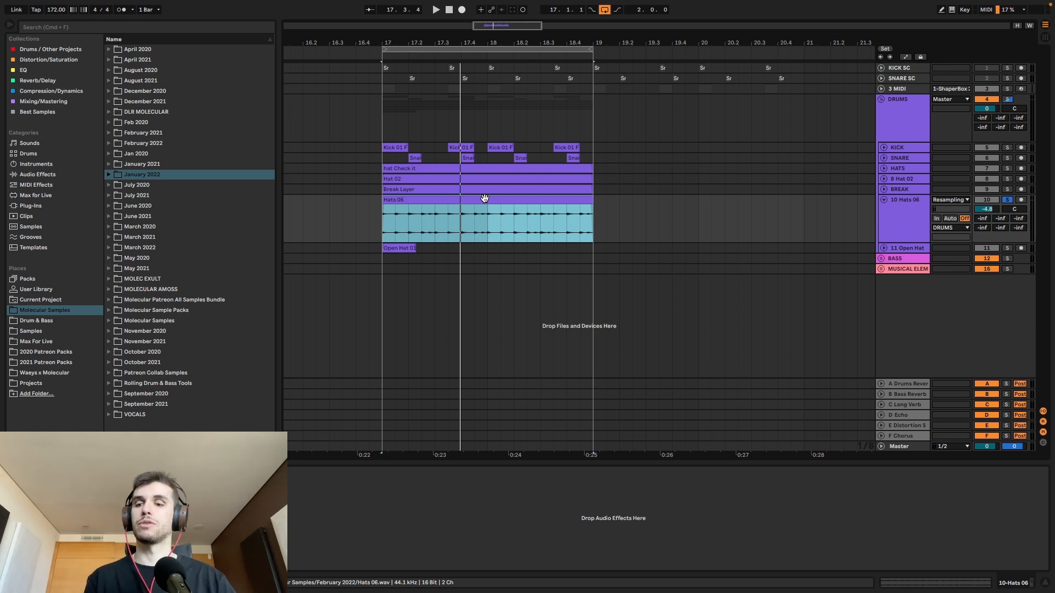
# Export the soloed two-bar hat loop as a WAV named Hats Video into the March 2022 folder of Molecular Samples
pyautogui.press('super+shift+r')
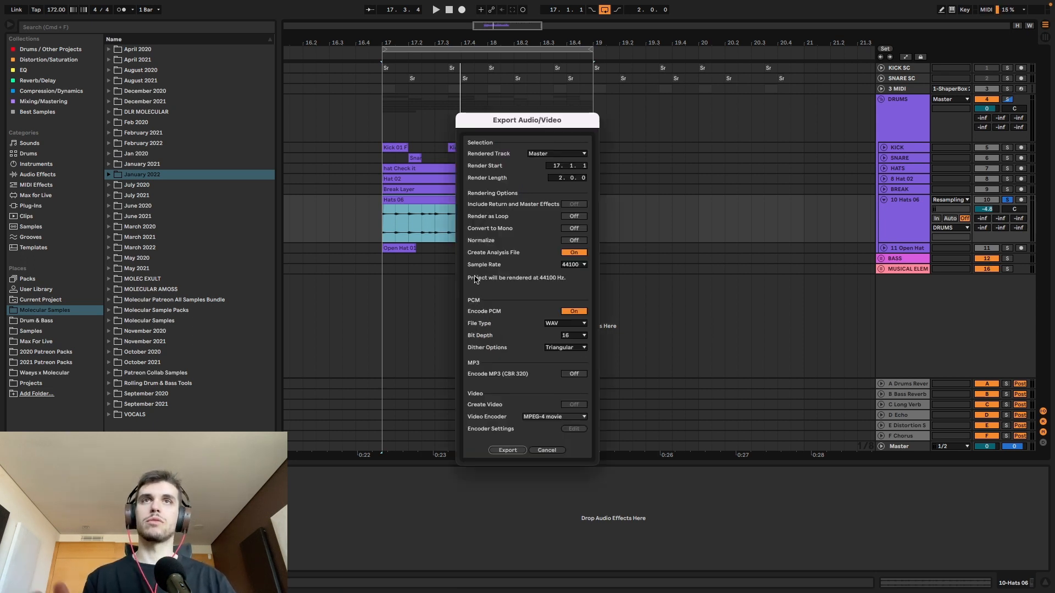
pyautogui.click(506, 450)
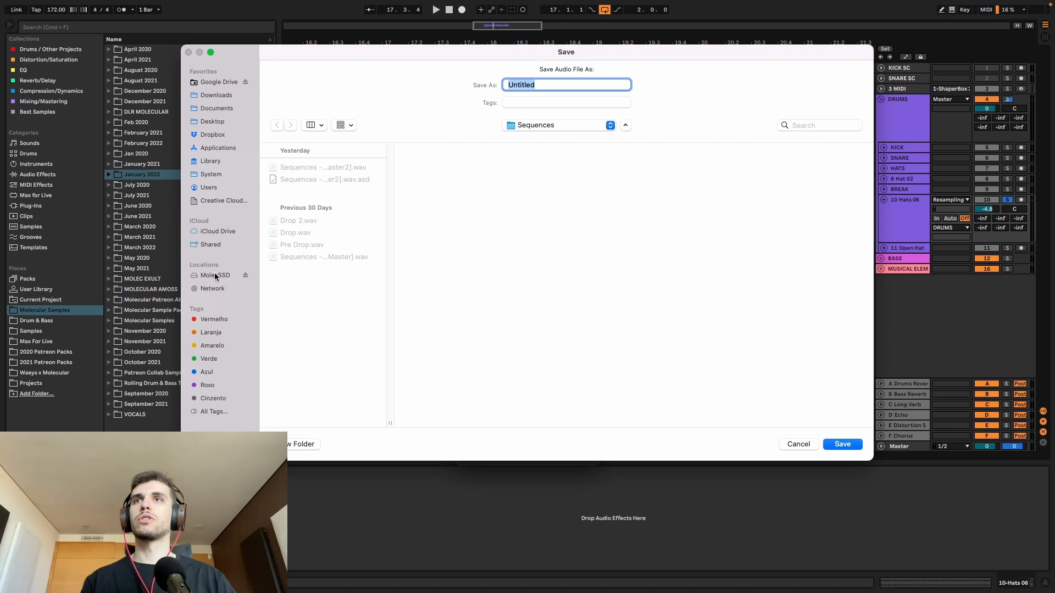
pyautogui.click(215, 275)
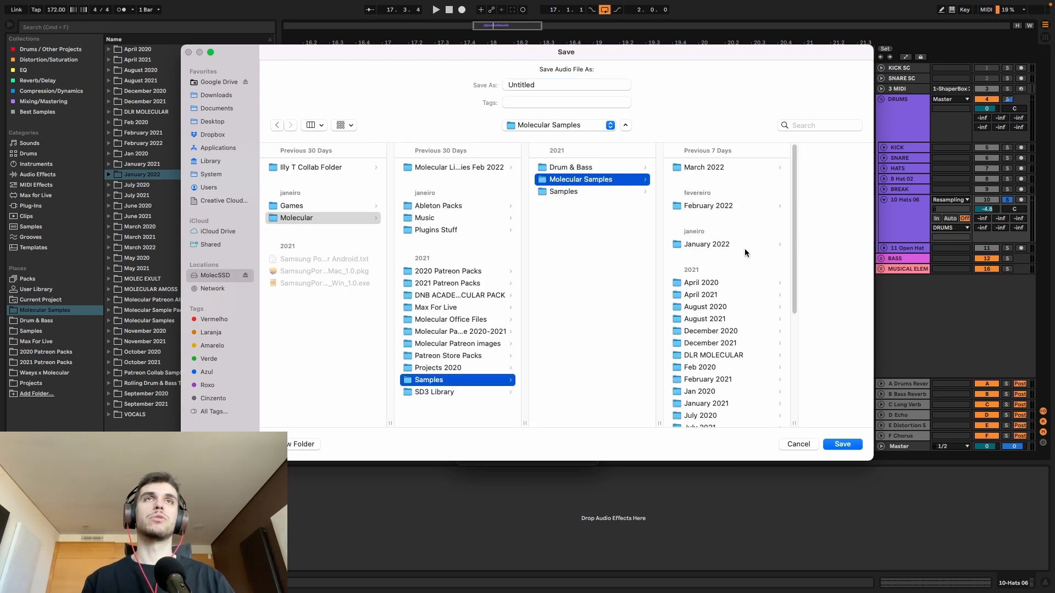
pyautogui.click(717, 171)
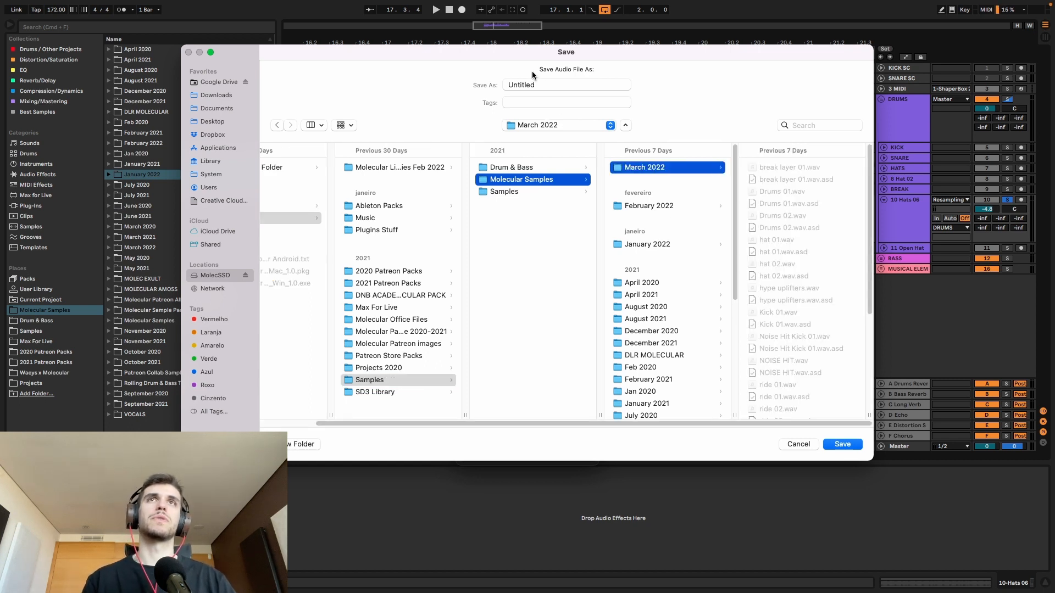
pyautogui.press('Tab')
pyautogui.write('Hat')
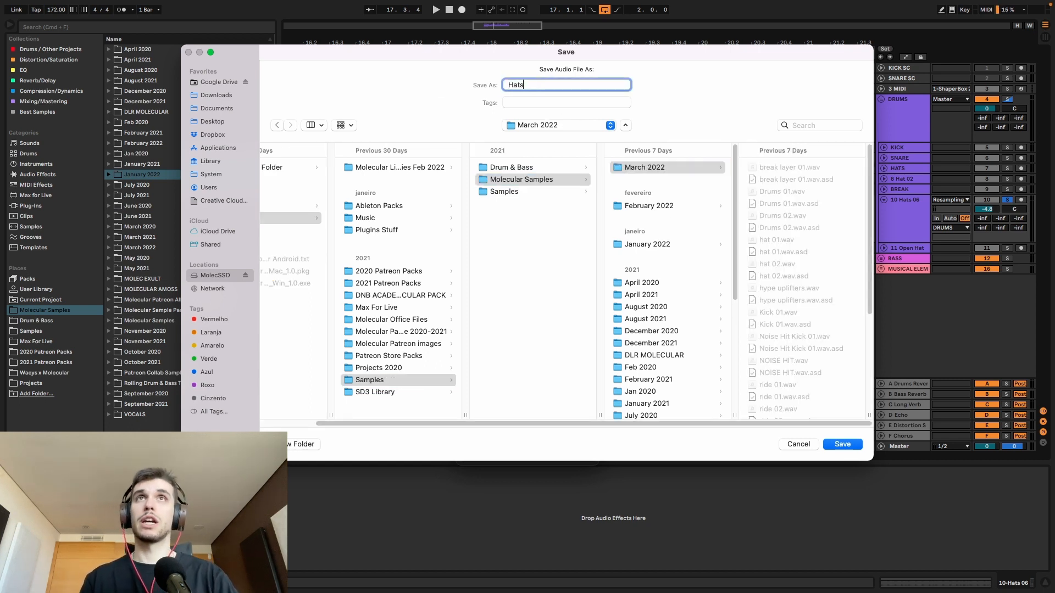
pyautogui.write('s Video')
pyautogui.press('Return')
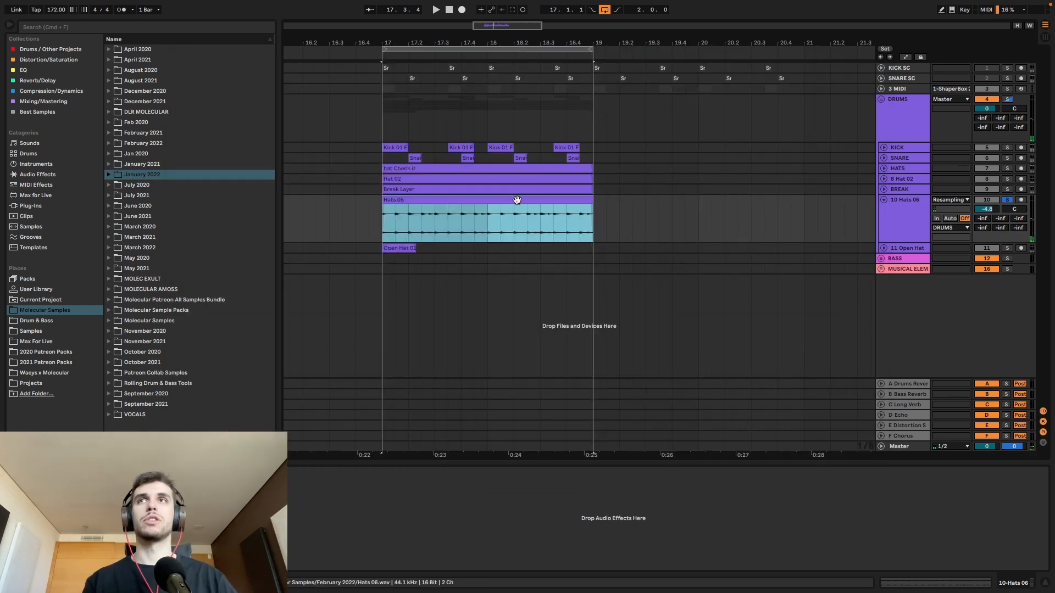
# Fold the Hats 06 track and examine the tracks inside the BASS and MUSICAL ELEMENTS groups, leaving both groups folded
pyautogui.click(882, 200)
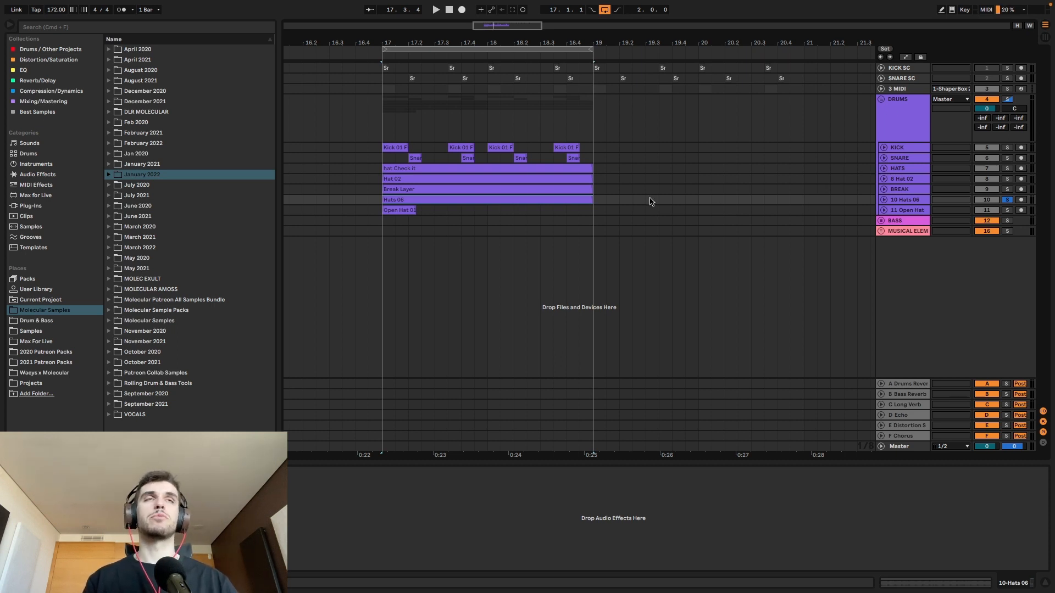
pyautogui.click(895, 117)
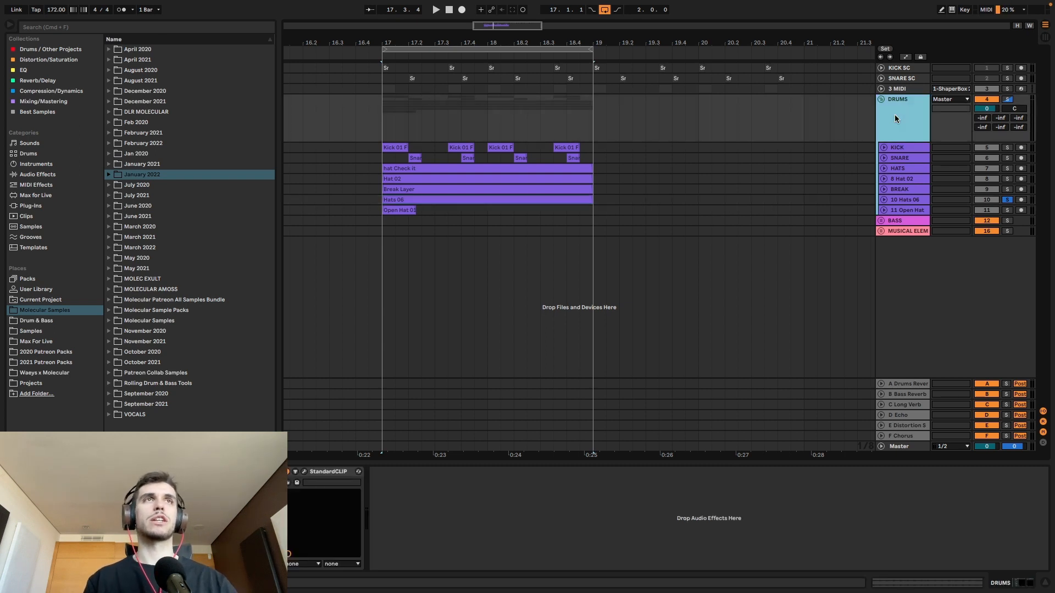
pyautogui.click(881, 221)
pyautogui.scroll(-3, 901, 242)
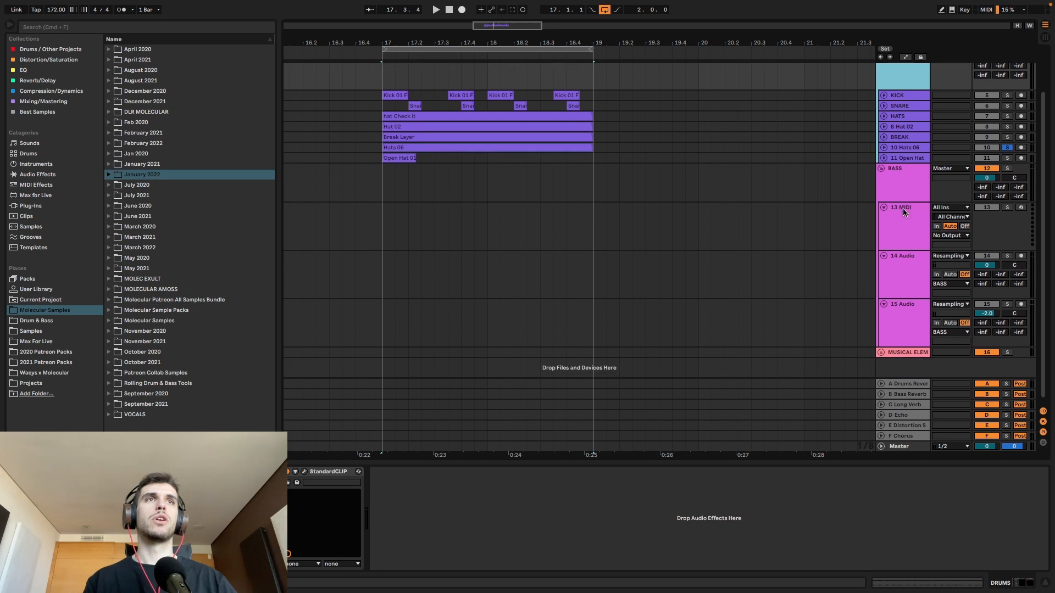
pyautogui.click(881, 169)
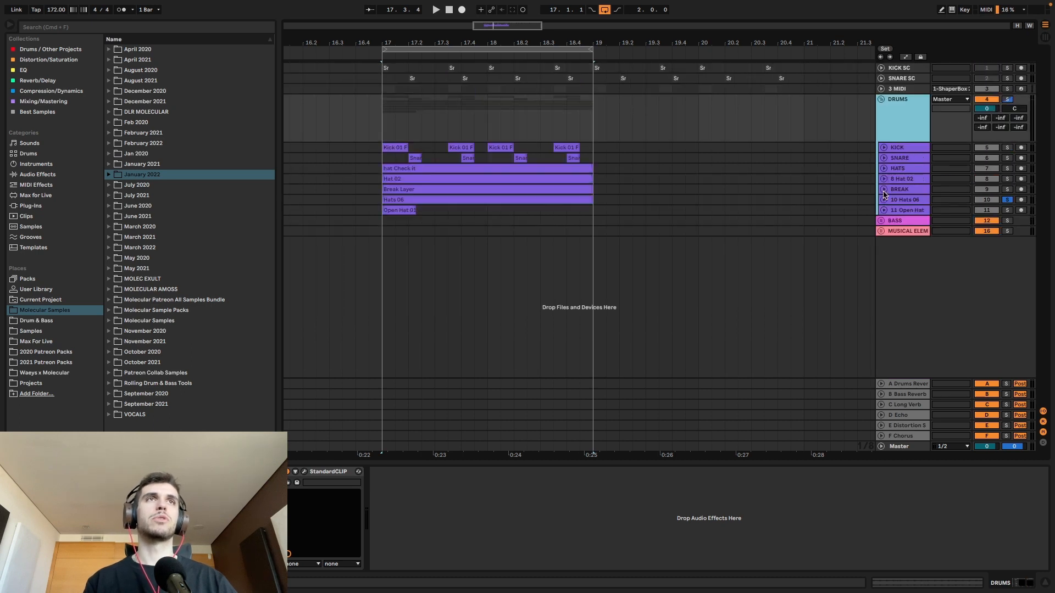
pyautogui.click(880, 232)
pyautogui.click(903, 269)
pyautogui.click(902, 280)
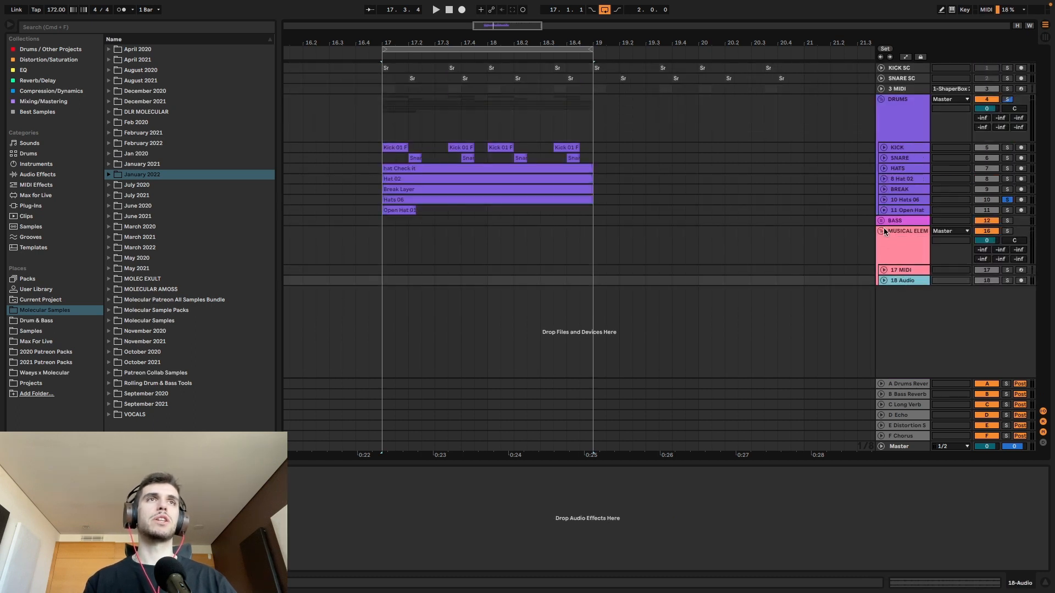
pyautogui.click(881, 231)
# Turn off solo on the Hats 06 track and select the DRUMS, BASS and MUSICAL ELEMENTS groups in turn
pyautogui.click(1007, 200)
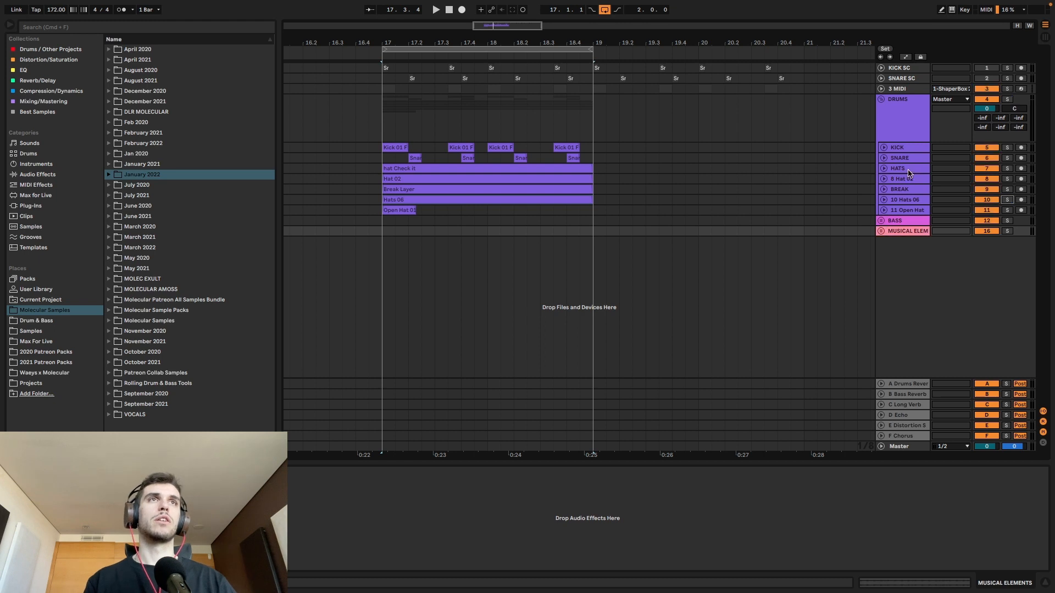
pyautogui.click(909, 133)
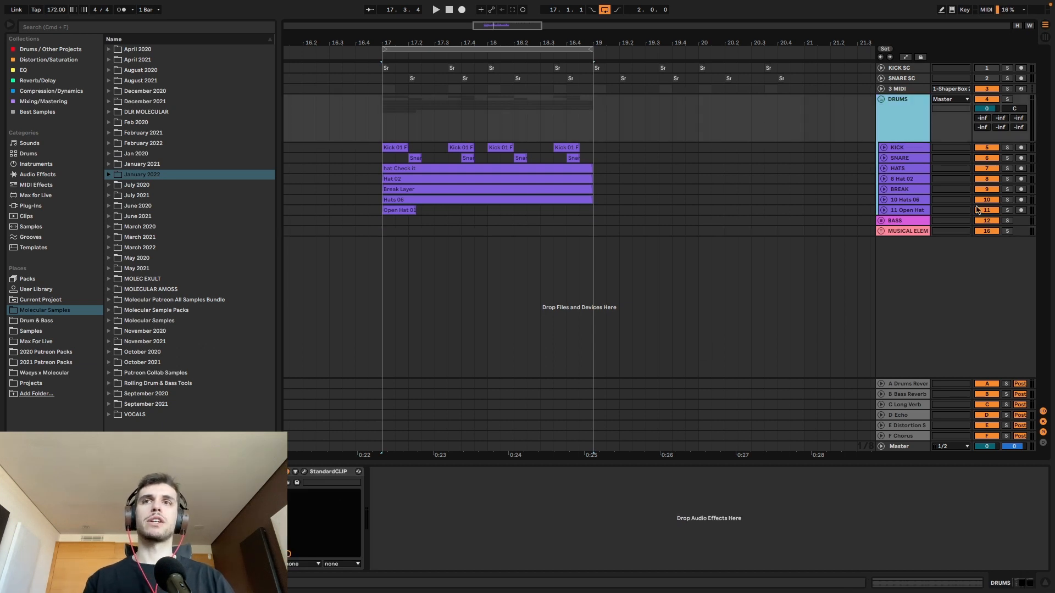
pyautogui.click(893, 221)
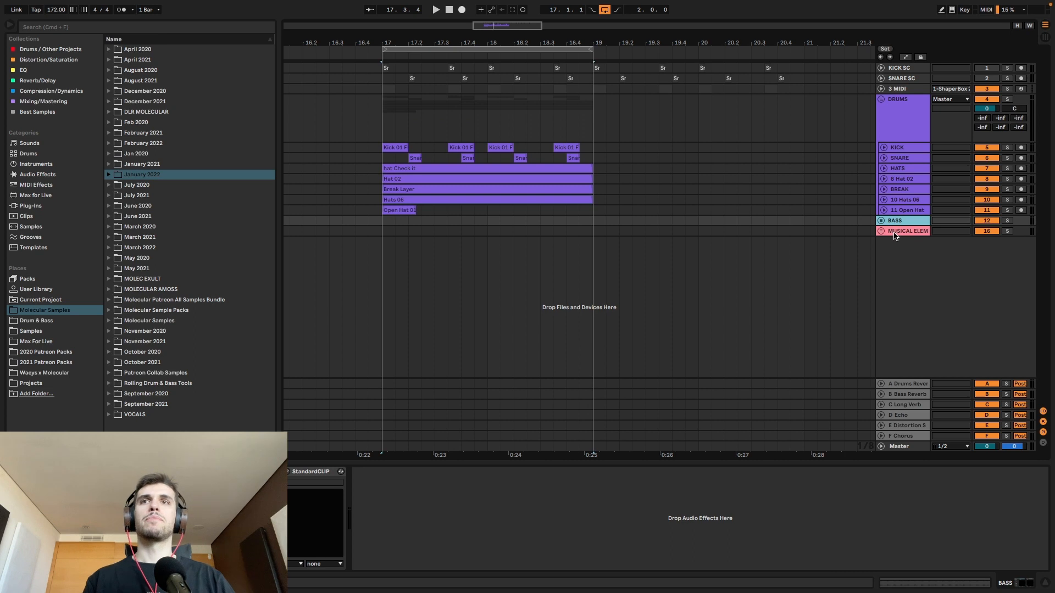
pyautogui.click(895, 233)
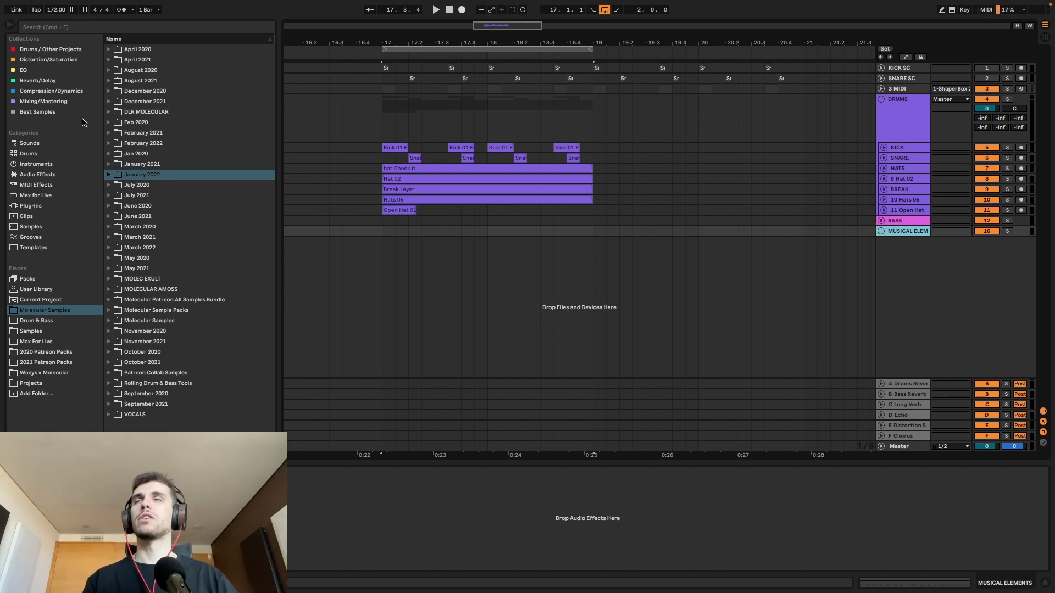
# Look up the option for saving the Live Set as a template without saving
pyautogui.moveTo(18, 3)
pyautogui.click(60, 6)
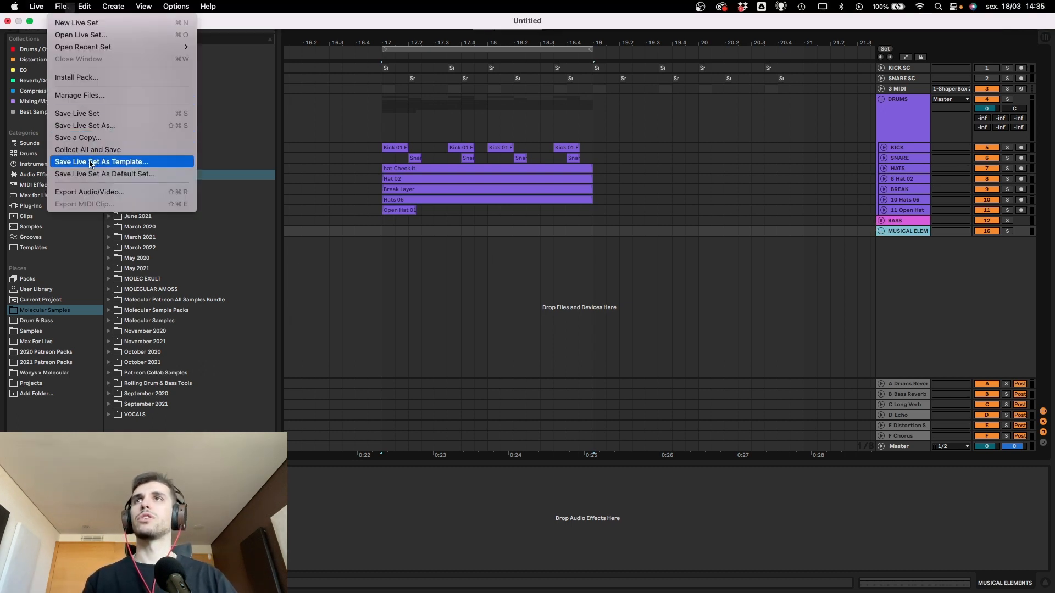
pyautogui.click(920, 258)
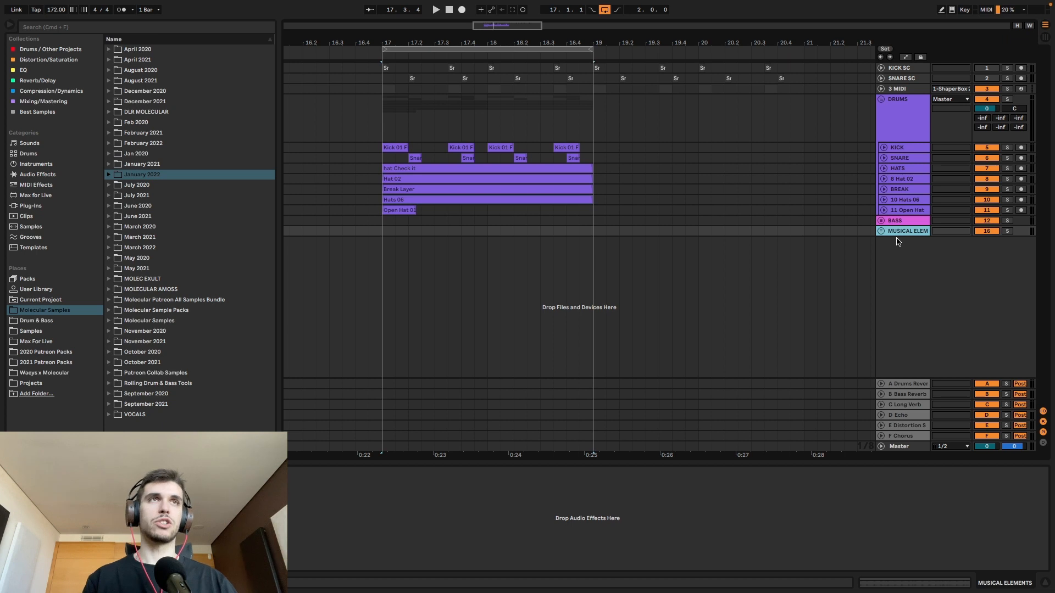
# Add two audio tracks below the MUSICAL ELEMENTS group and set the second one's input to Ext. In, channels 1/2
pyautogui.press('super+t')
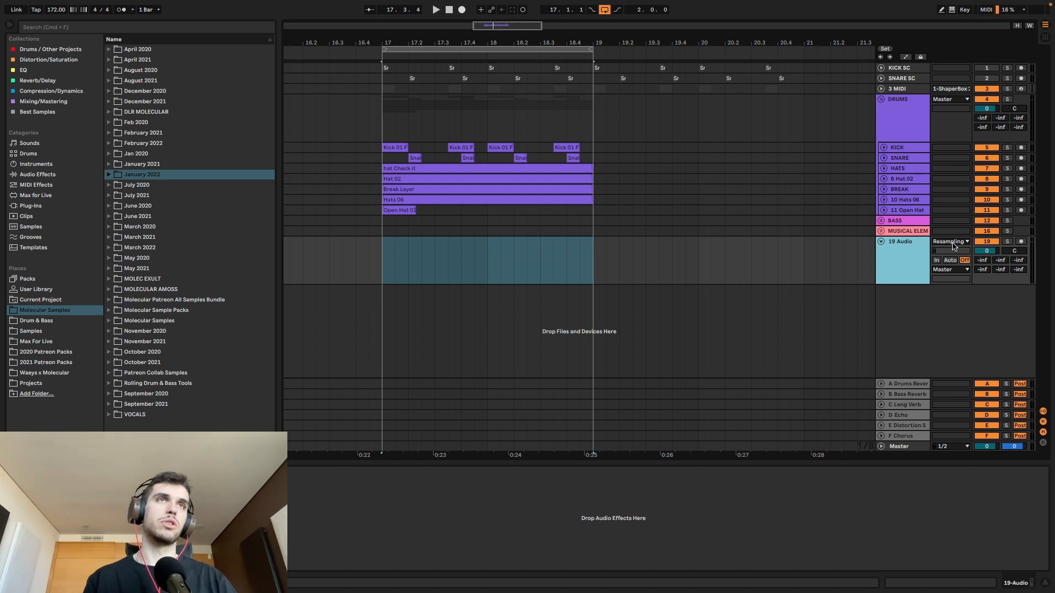
pyautogui.hotkey('ctrl', 'd')
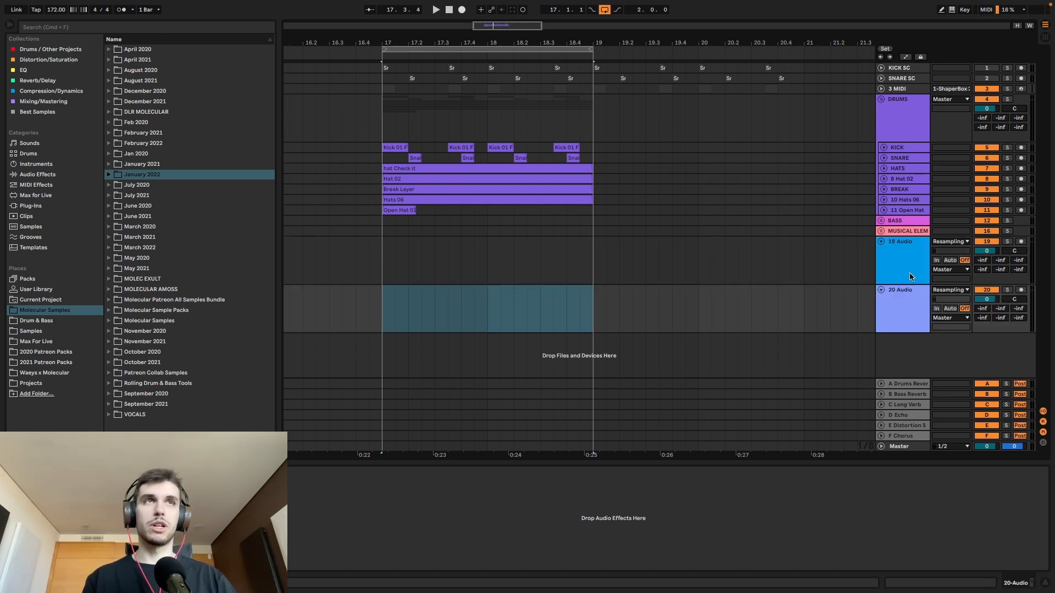
pyautogui.click(951, 290)
pyautogui.click(952, 300)
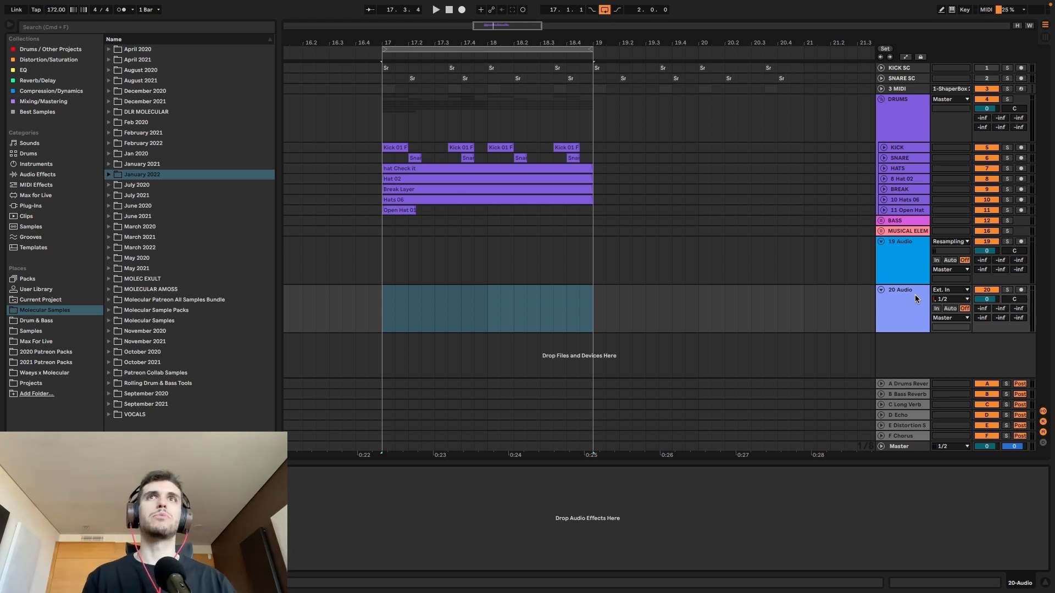
# Arm the 19 Audio track and record the two-bar drum loop from bar 17 into it using Resampling
pyautogui.click(891, 254)
pyautogui.click(1021, 241)
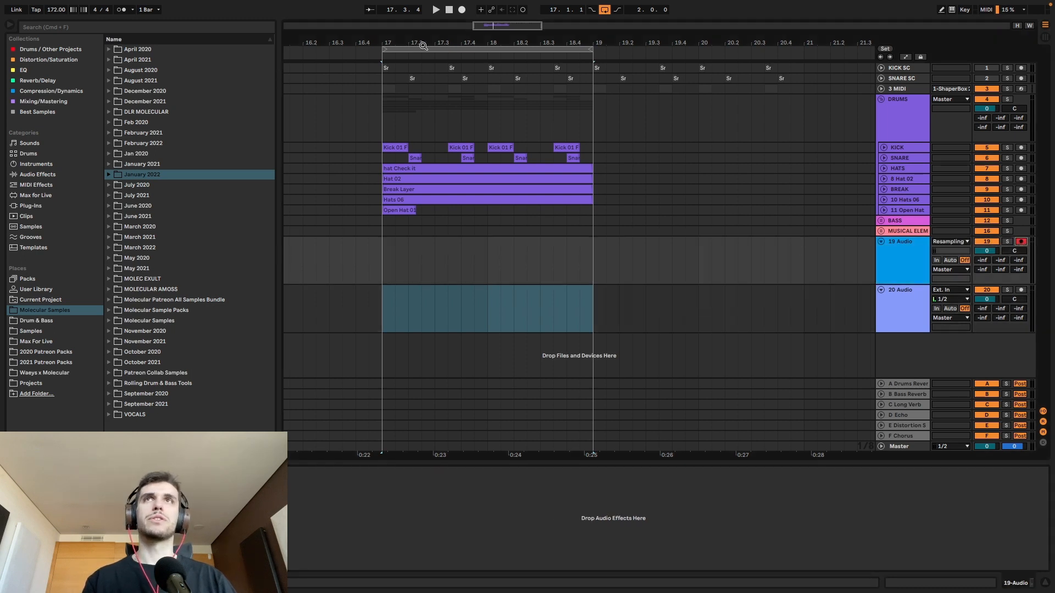
pyautogui.click(462, 9)
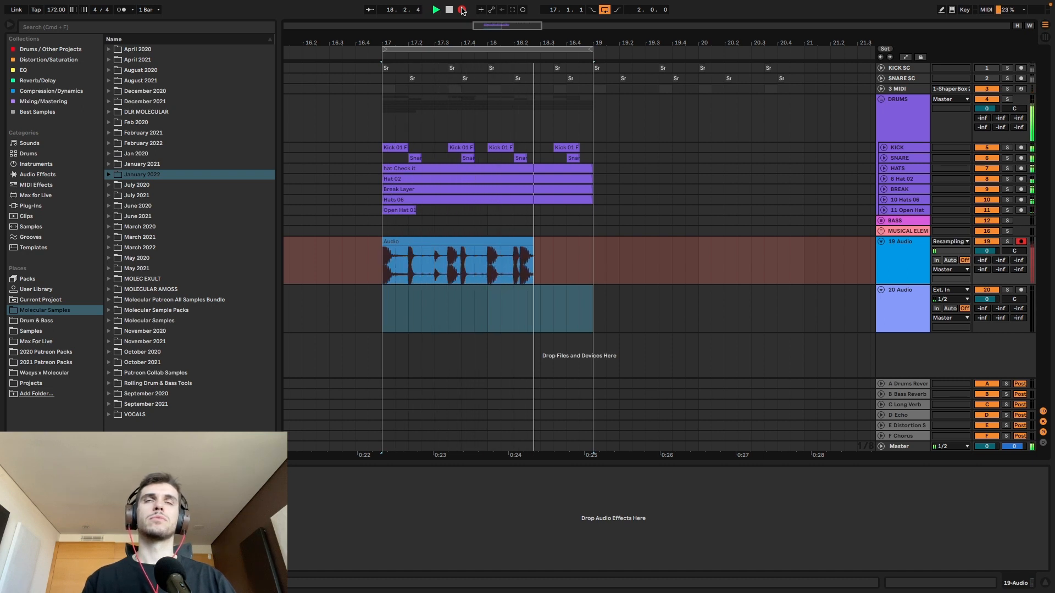
pyautogui.click(462, 10)
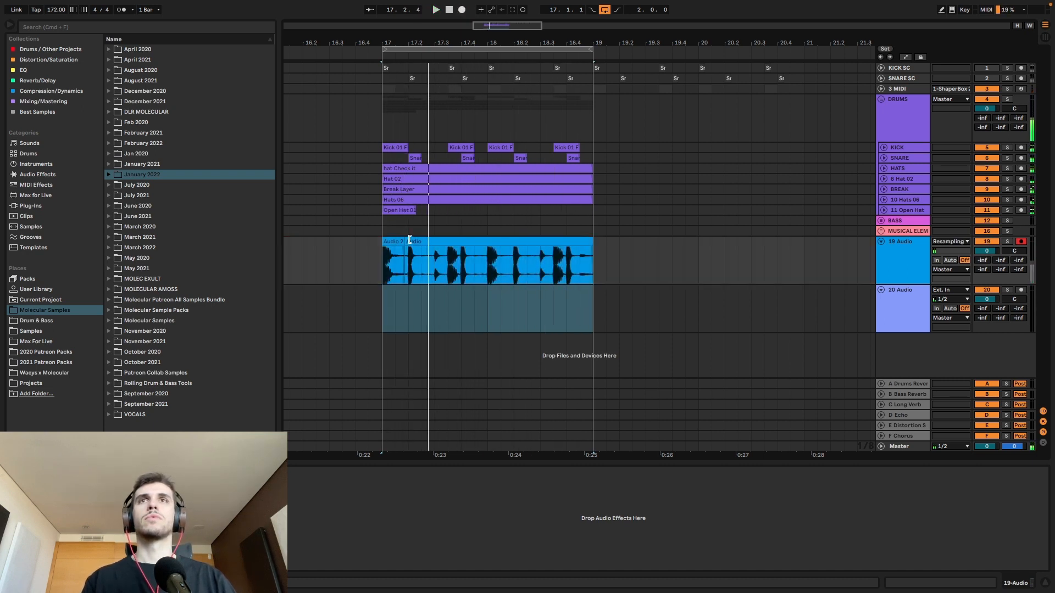
pyautogui.press('space')
# Solo the 19 Audio track and play back the resampled drum loop clip
pyautogui.click(1007, 242)
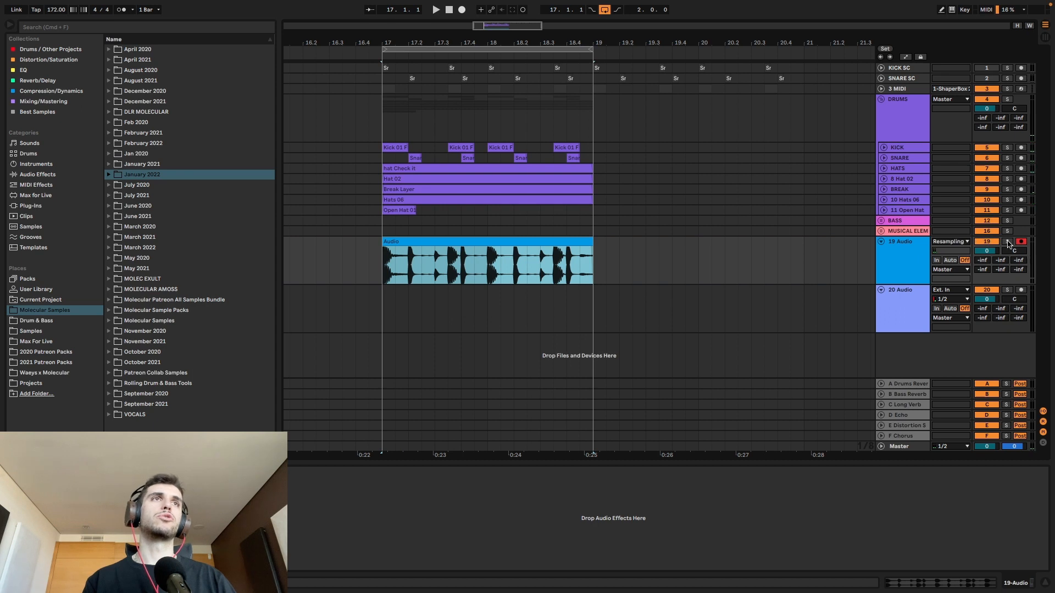
pyautogui.click(394, 243)
pyautogui.press('space')
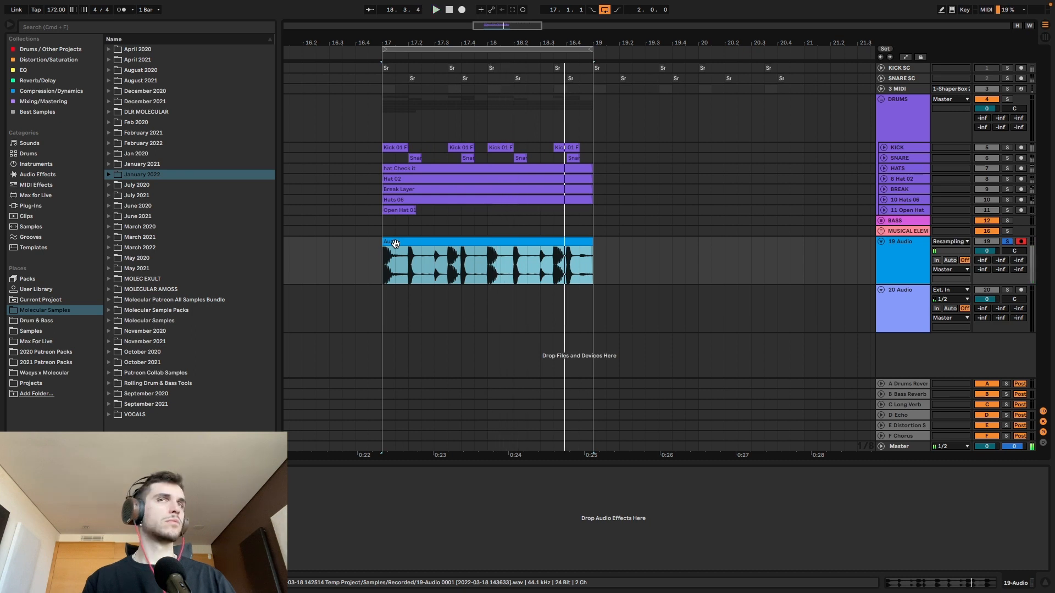
# Solo the 20 Audio track and set its input to Resampling
pyautogui.click(1007, 290)
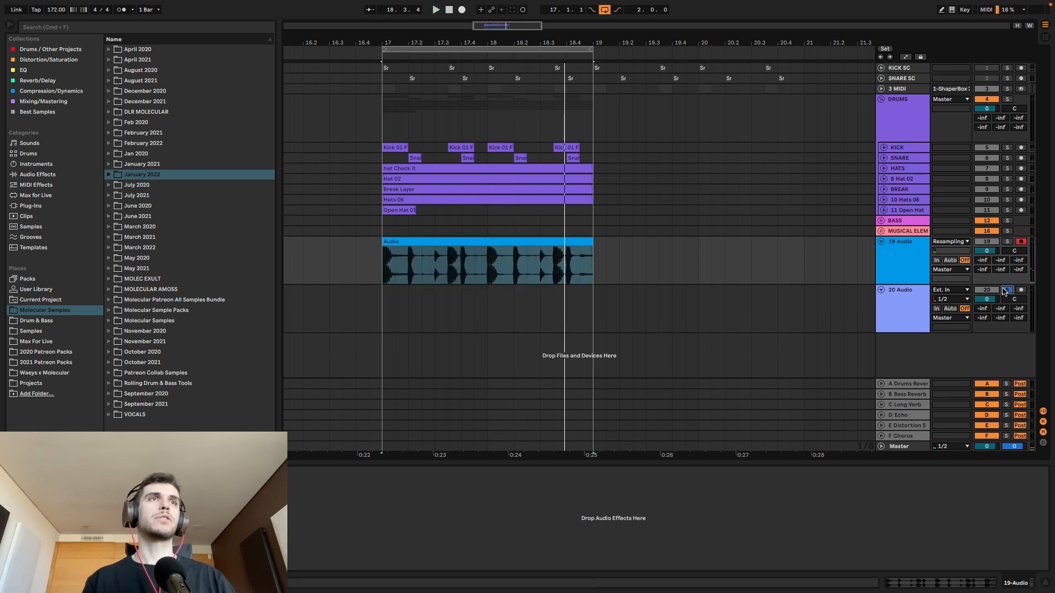
pyautogui.click(895, 281)
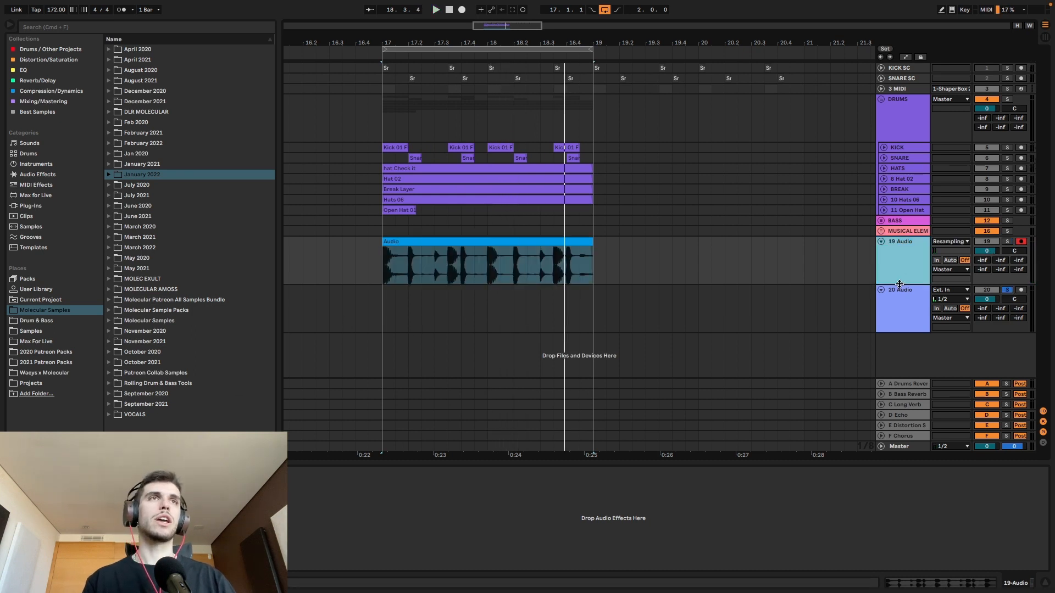
pyautogui.click(901, 291)
pyautogui.click(951, 293)
pyautogui.click(942, 312)
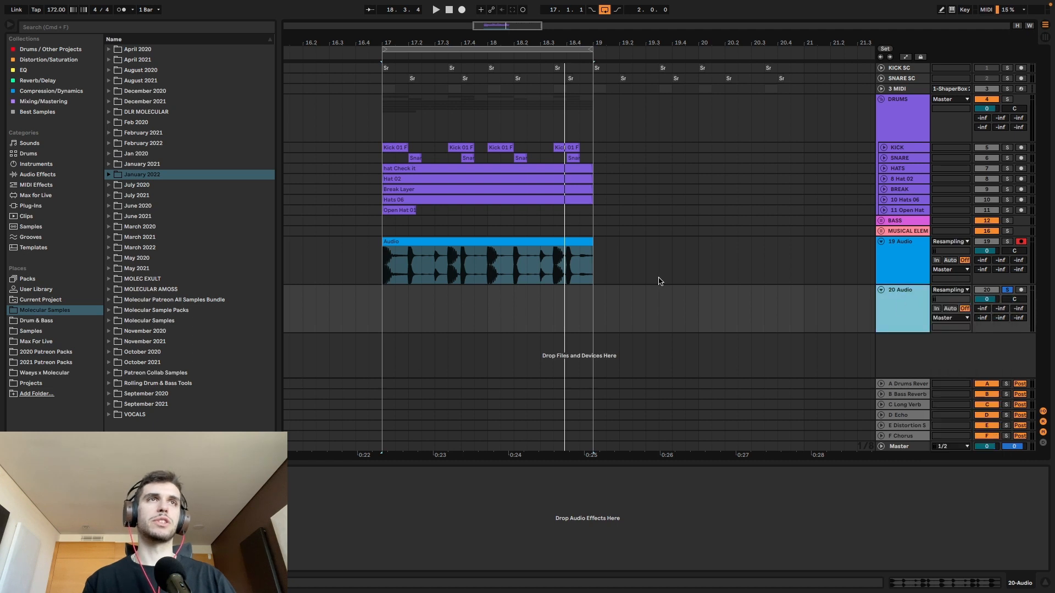
pyautogui.click(904, 265)
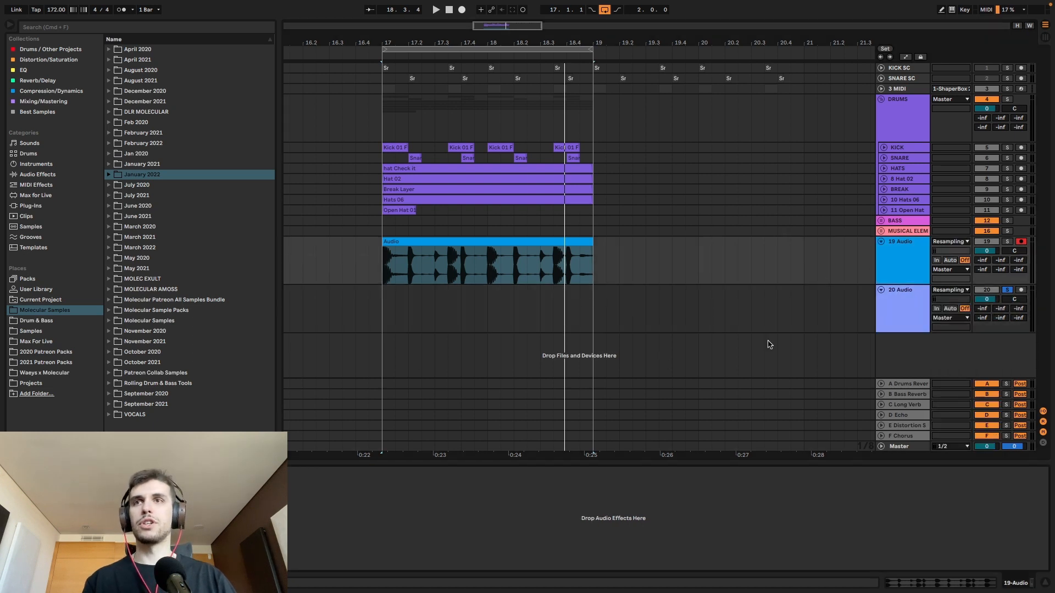
pyautogui.click(769, 324)
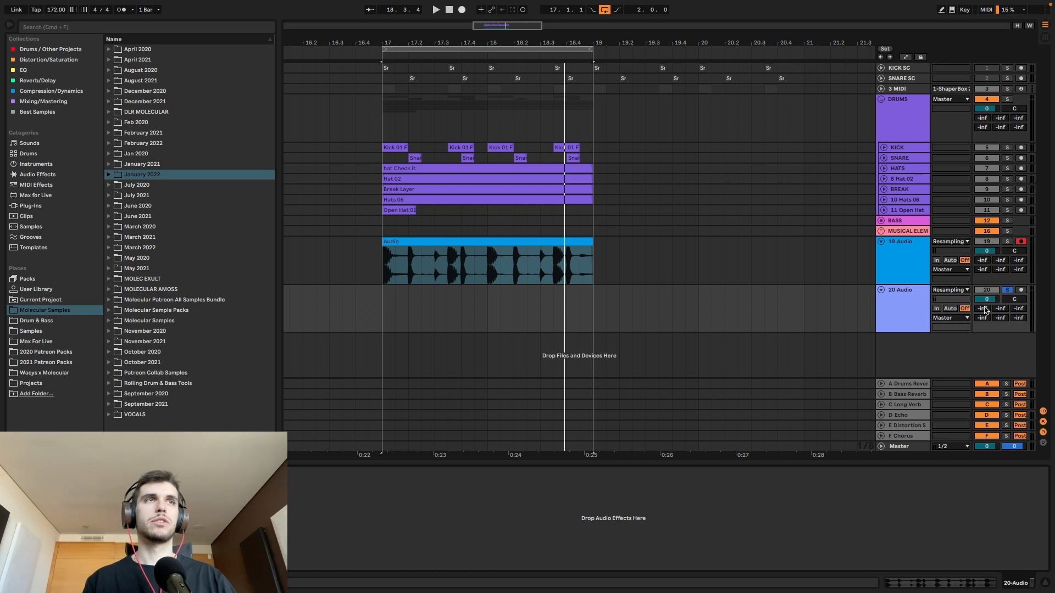
# Solo the 19 Audio track and paste the copied EQ Eight and Saturator devices onto it
pyautogui.click(884, 266)
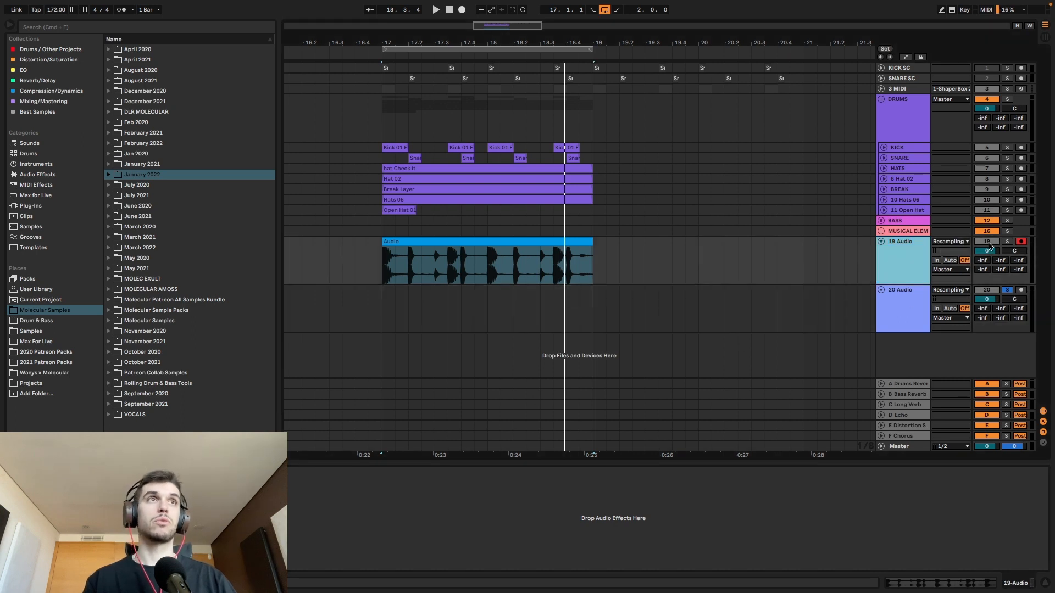
pyautogui.click(1007, 241)
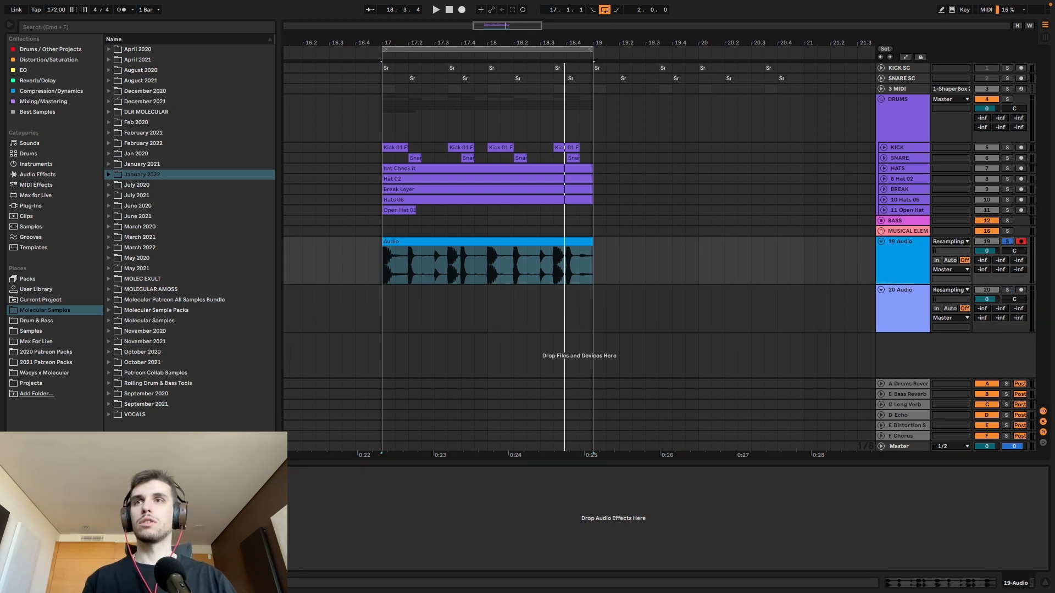
pyautogui.press('super+v')
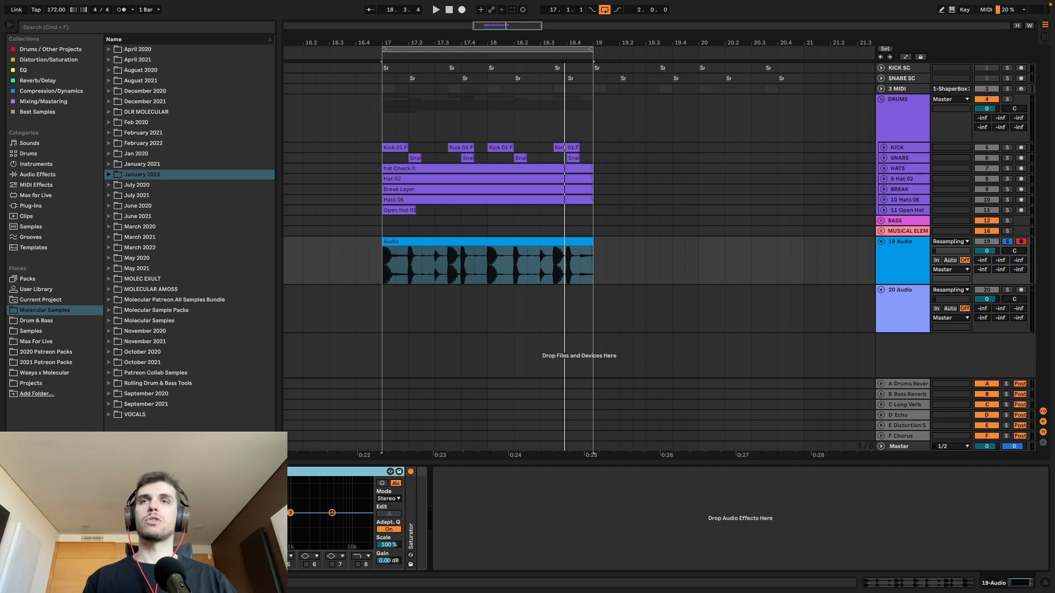
# Sweep EQ Eight's low-cut band to a higher frequency during playback, and delete both devices from the 19 Audio track
pyautogui.click(231, 512)
pyautogui.press('space')
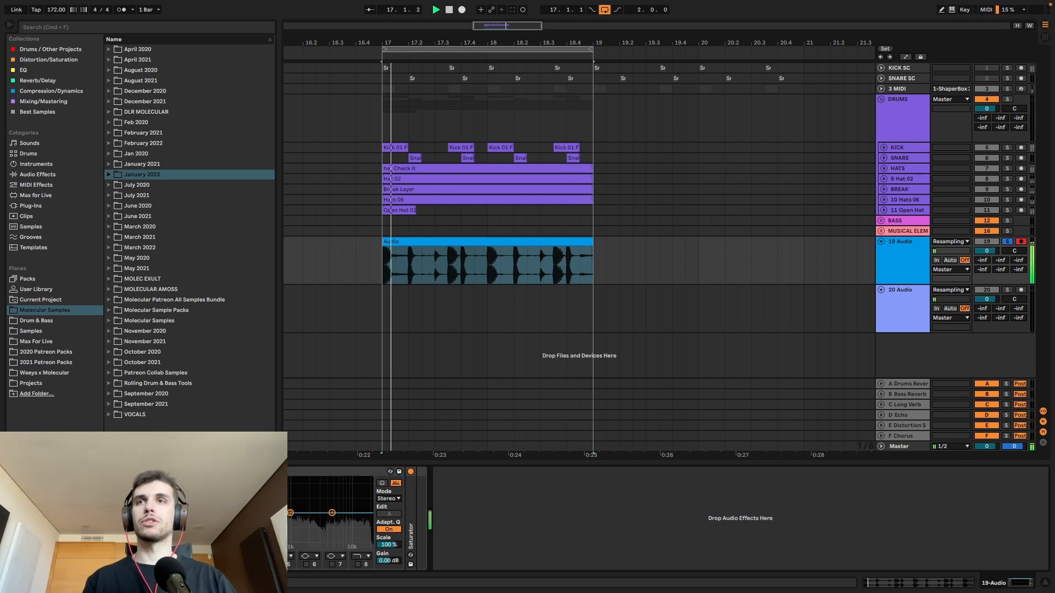
pyautogui.moveTo(229, 519); pyautogui.dragTo(300, 522)
pyautogui.press('space')
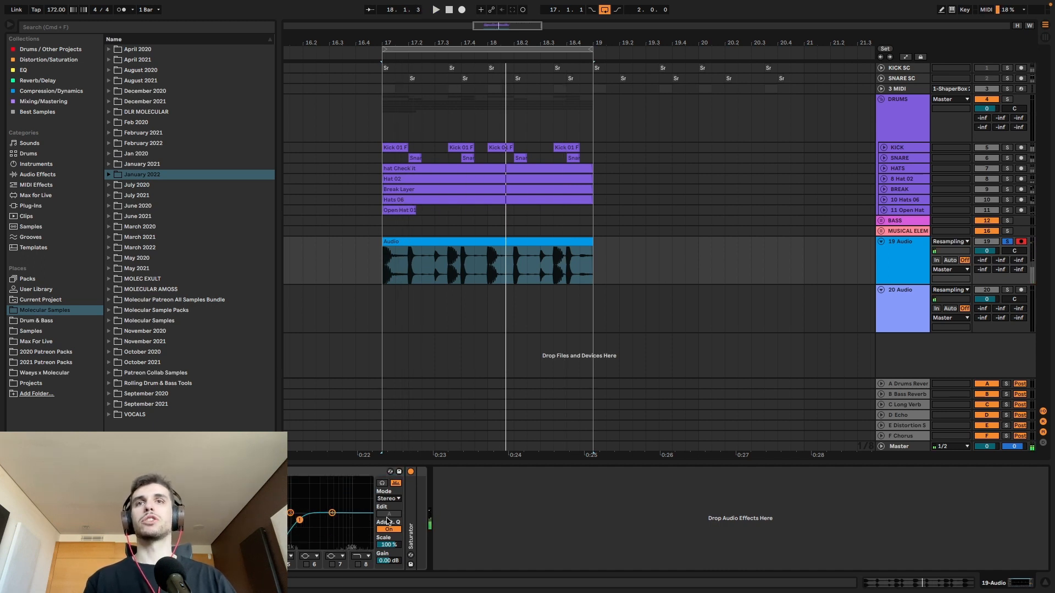
pyautogui.press('super+a')
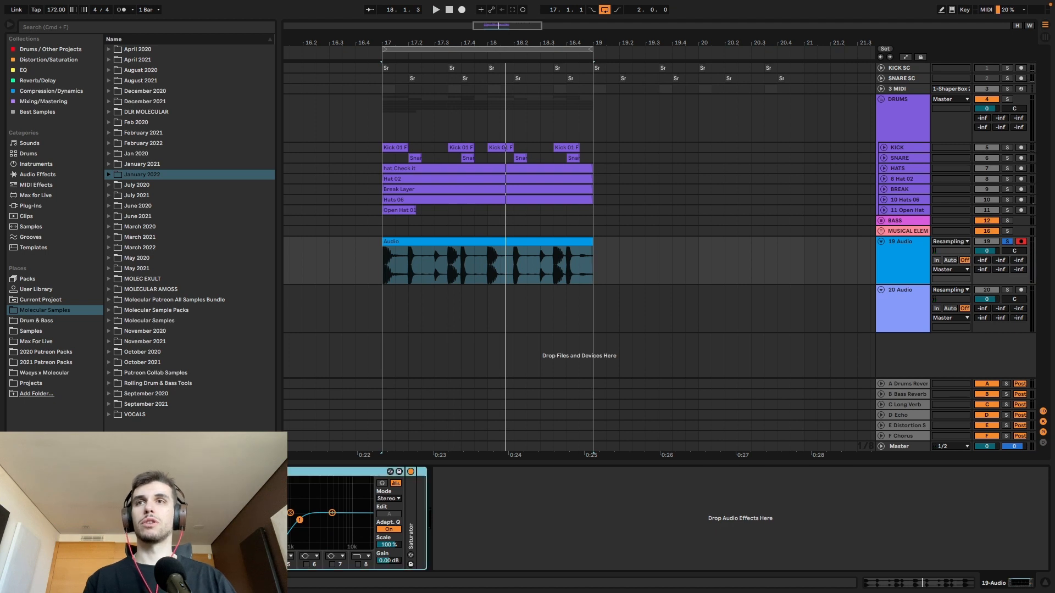
pyautogui.press('Delete')
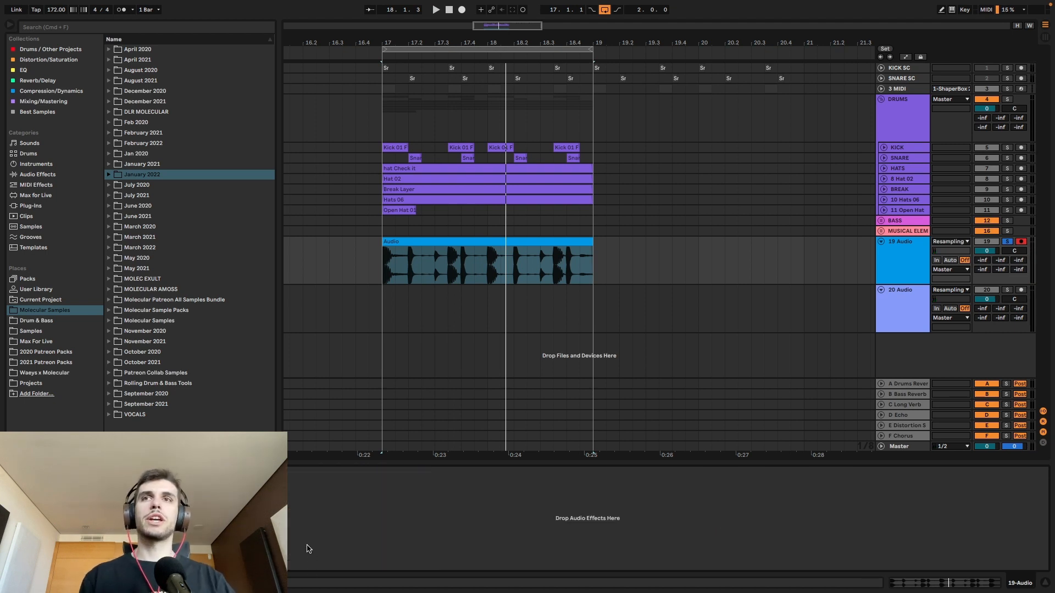
# Try to save the 20 Audio track as the default audio track, declining to overwrite the existing default
pyautogui.click(885, 303)
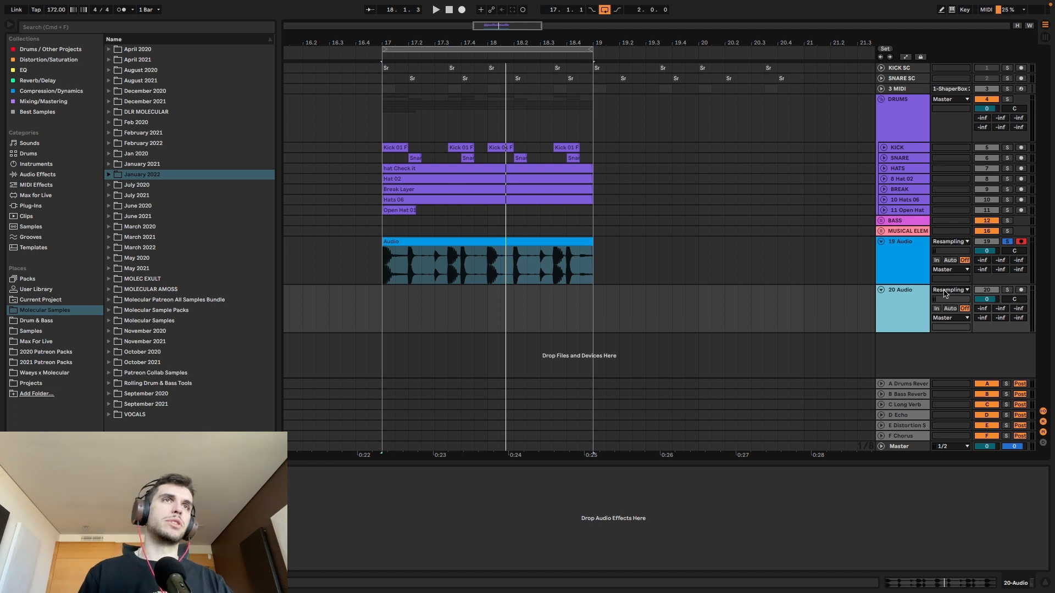
pyautogui.rightClick(910, 305)
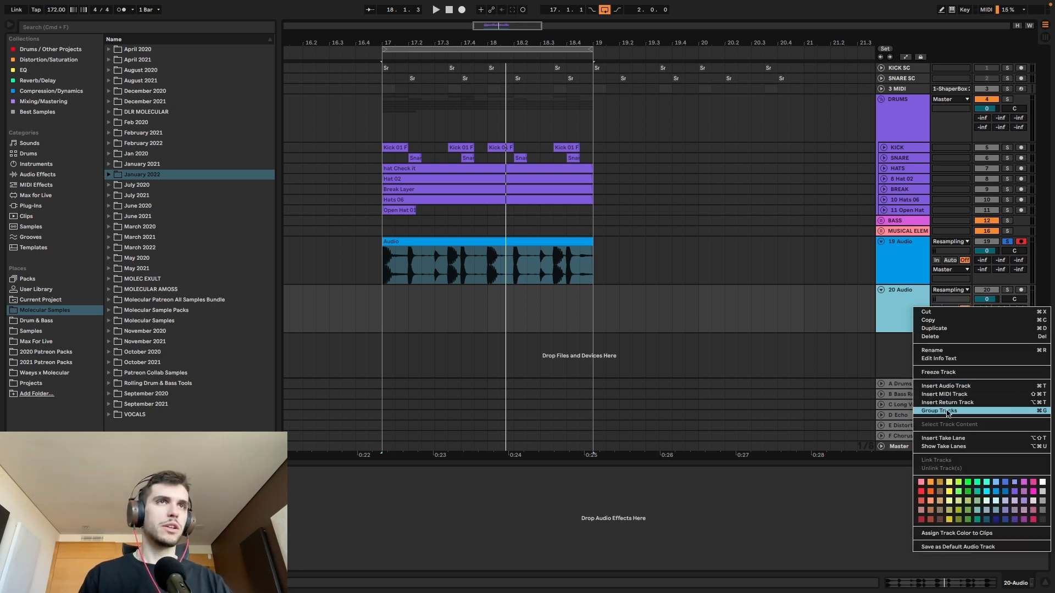
pyautogui.click(950, 548)
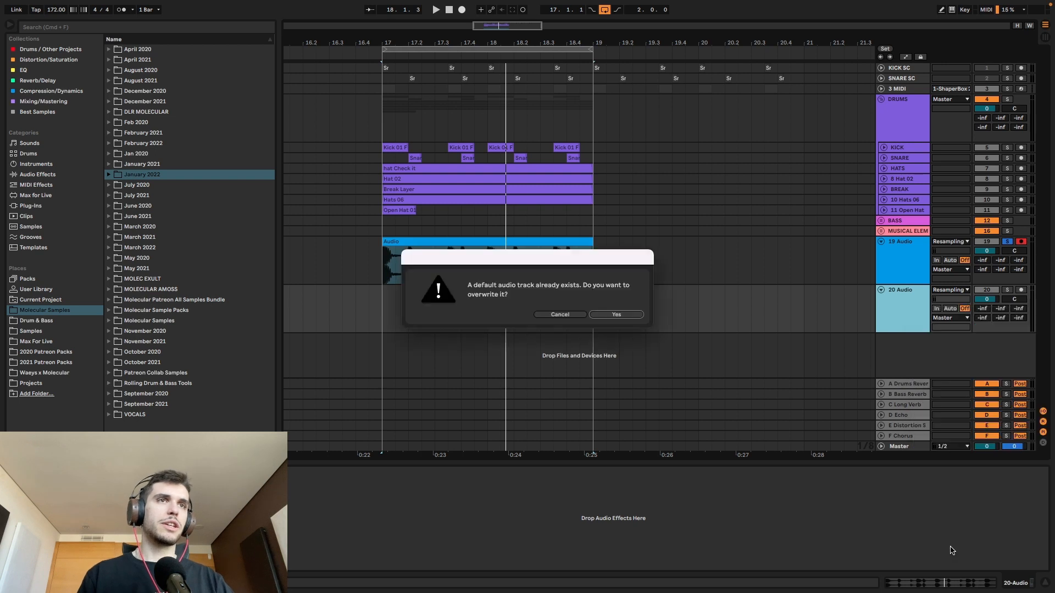
pyautogui.click(560, 314)
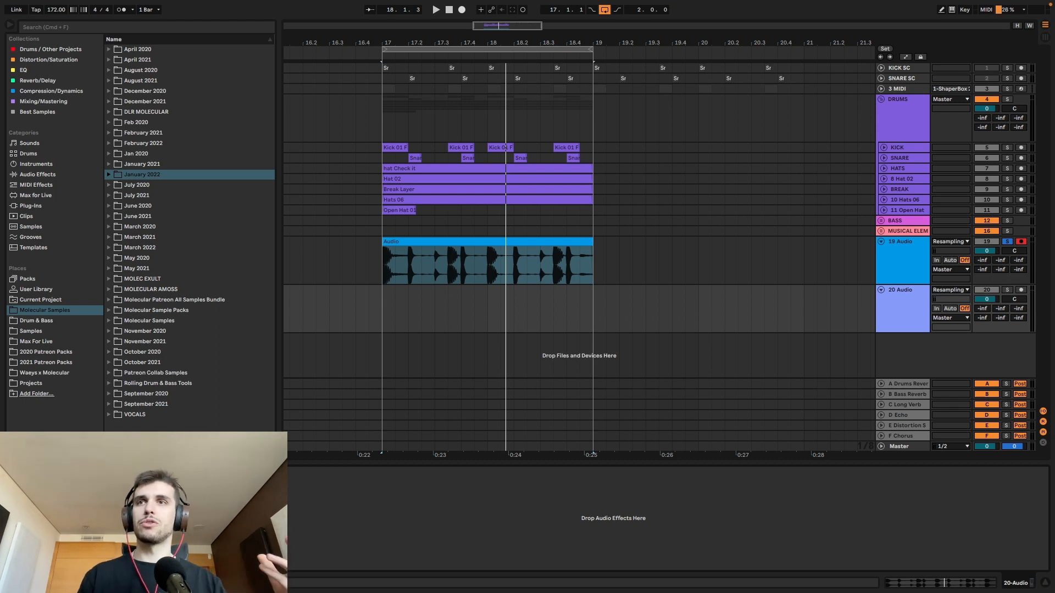
# Paste the EQ Eight and Saturator devices onto the 20 Audio track and save EQ Eight's settings as its default preset
pyautogui.press('super+v')
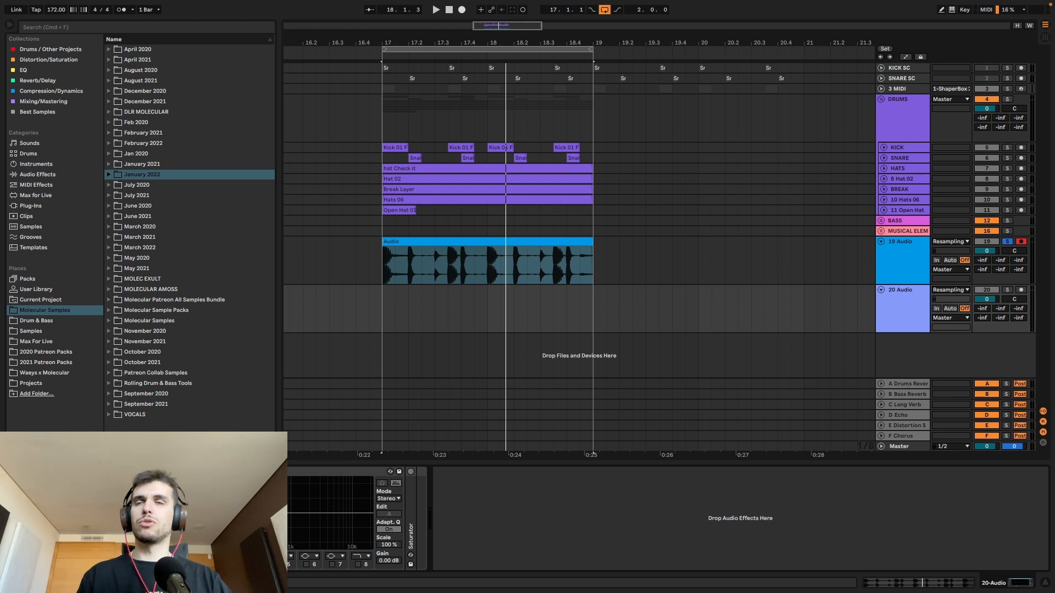
pyautogui.rightClick(218, 471)
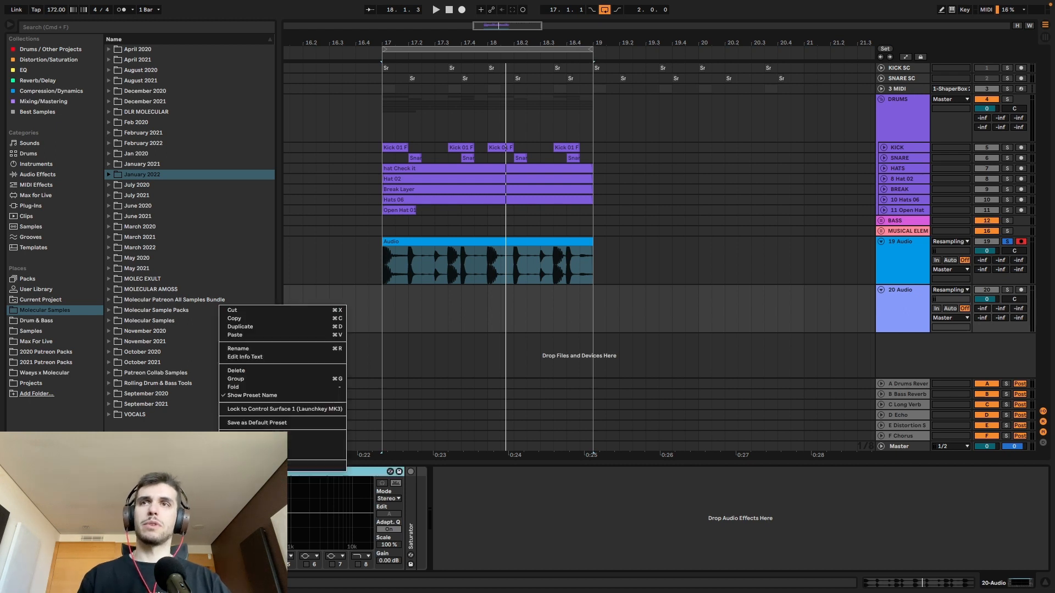
pyautogui.click(262, 423)
# Remove the devices from the 20 Audio track and delete both the 20 Audio and 19 Audio tracks
pyautogui.click(55, 471)
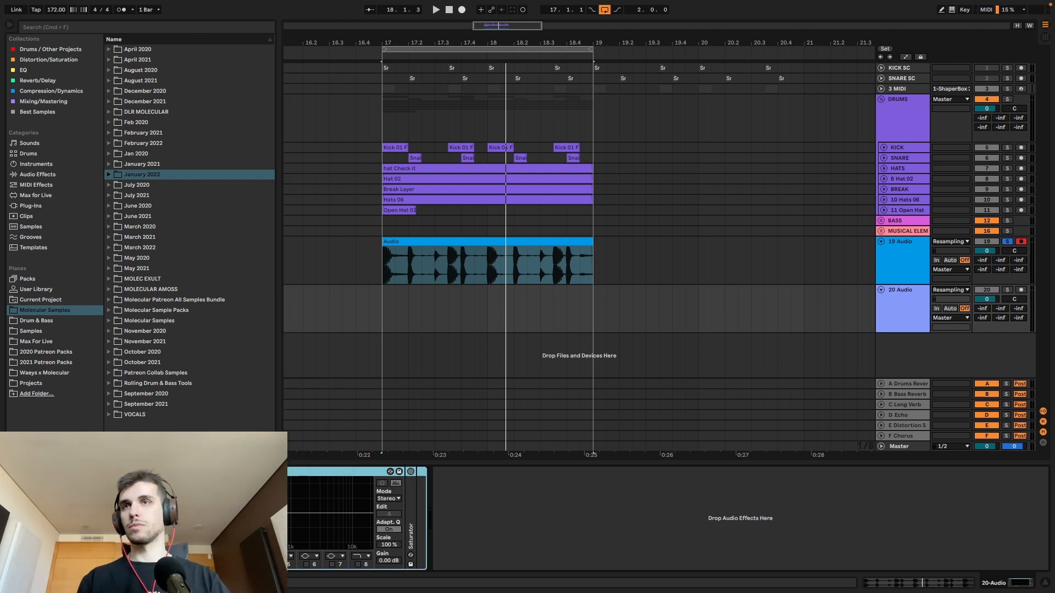
pyautogui.press('Delete')
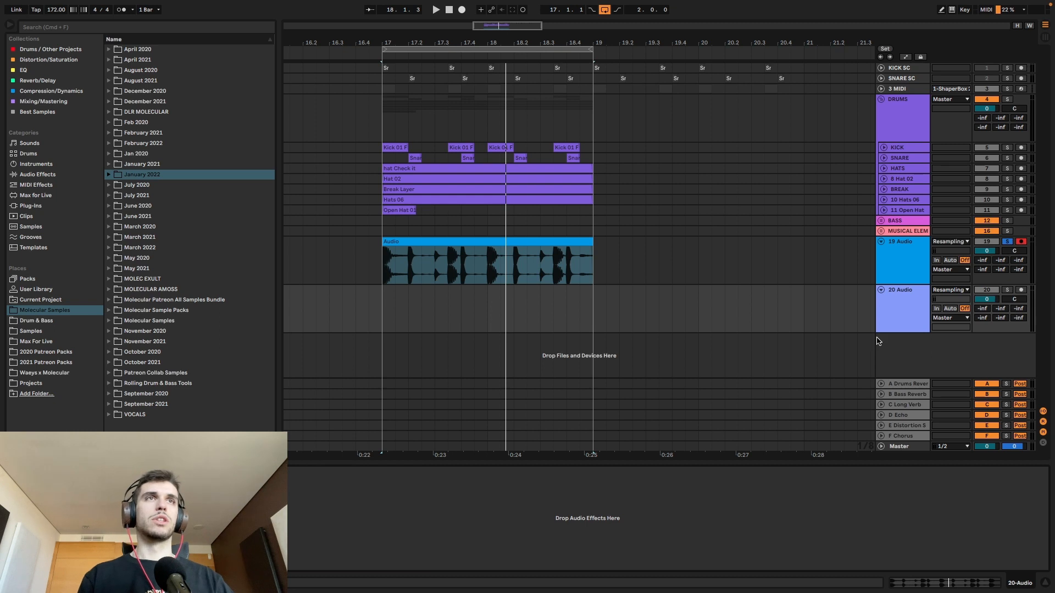
pyautogui.press('Delete')
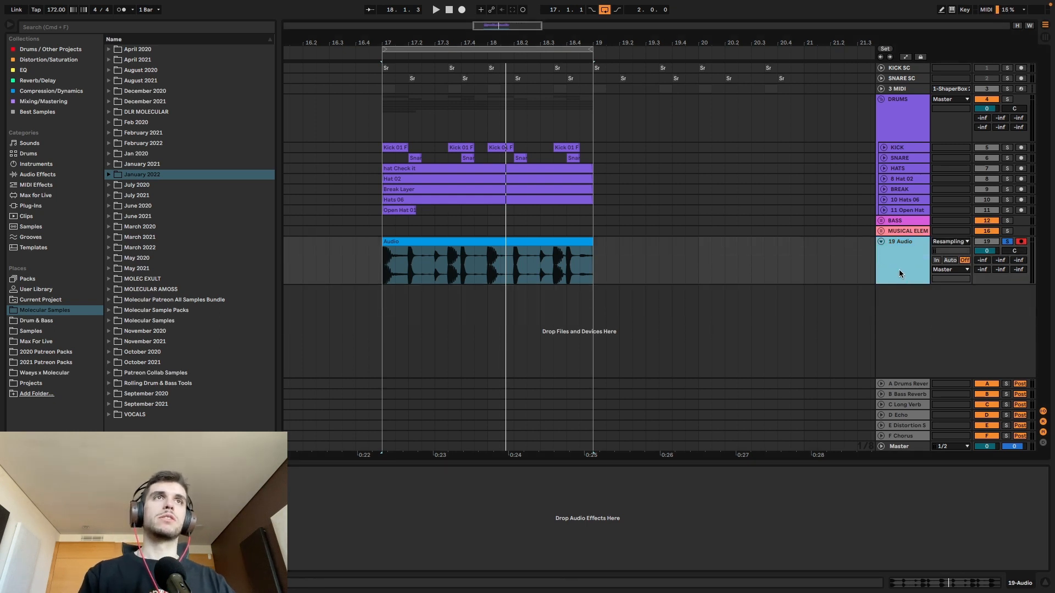
pyautogui.click(538, 239)
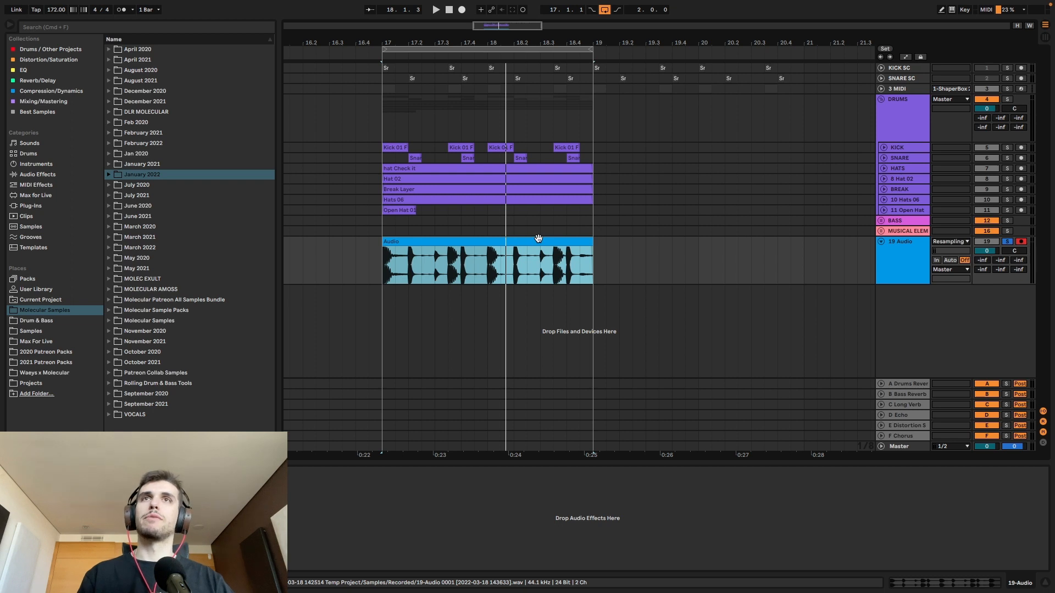
pyautogui.click(883, 252)
pyautogui.press('Delete')
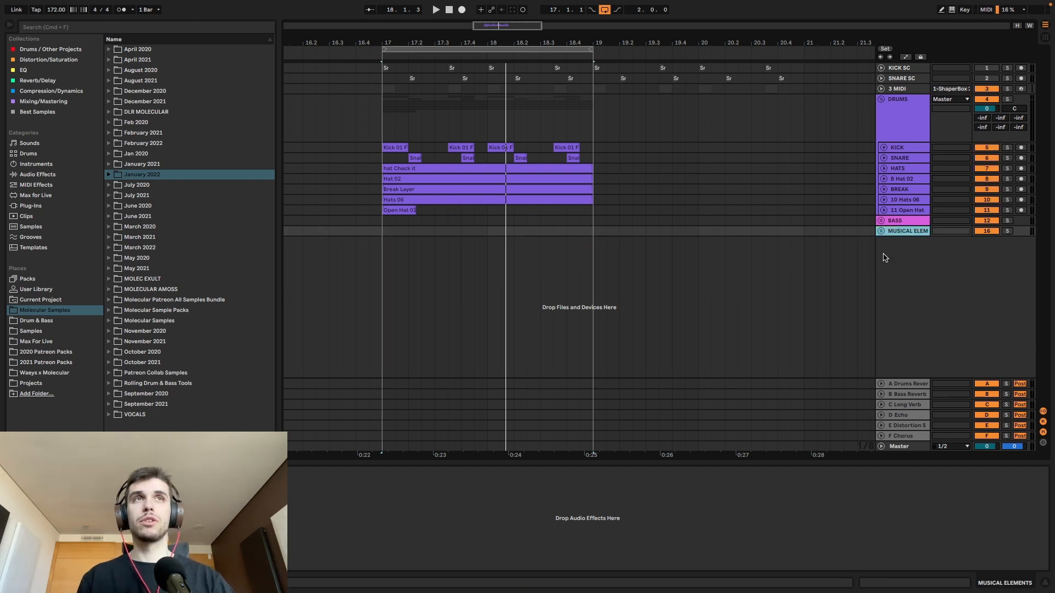
# Look through the browser's collections from Drums / Other Projects to Best Samples and back, ending on Drums / Other Projects
pyautogui.click(34, 51)
pyautogui.press('Down')
pyautogui.press('Down')
pyautogui.press('Down')
pyautogui.press('Down')
pyautogui.press('Down')
pyautogui.press('Down')
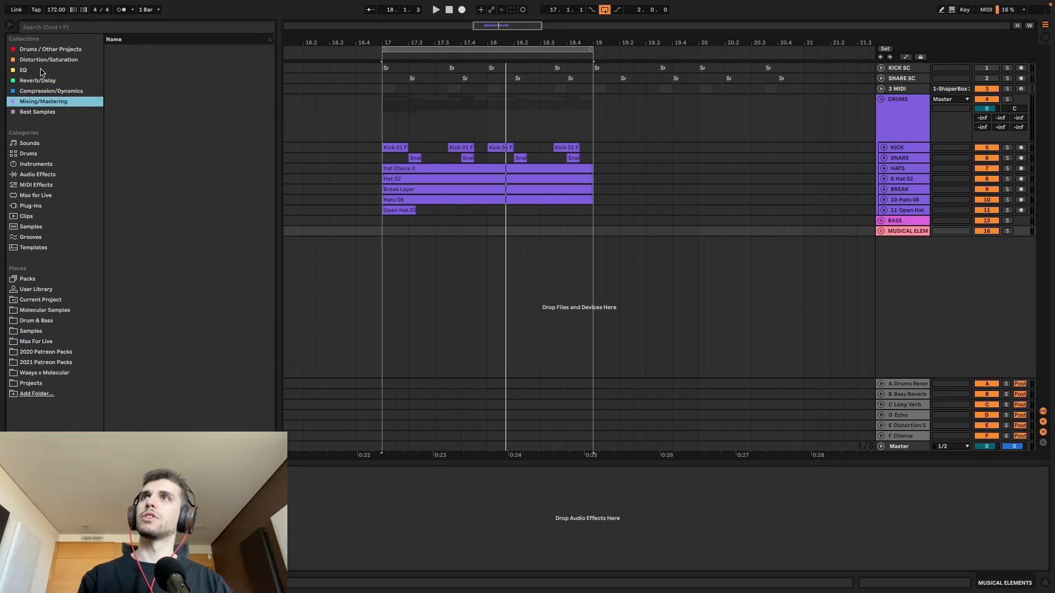
pyautogui.press('Up')
pyautogui.press('Up')
pyautogui.press('Up')
pyautogui.press('Up')
pyautogui.press('Up')
pyautogui.press('Up')
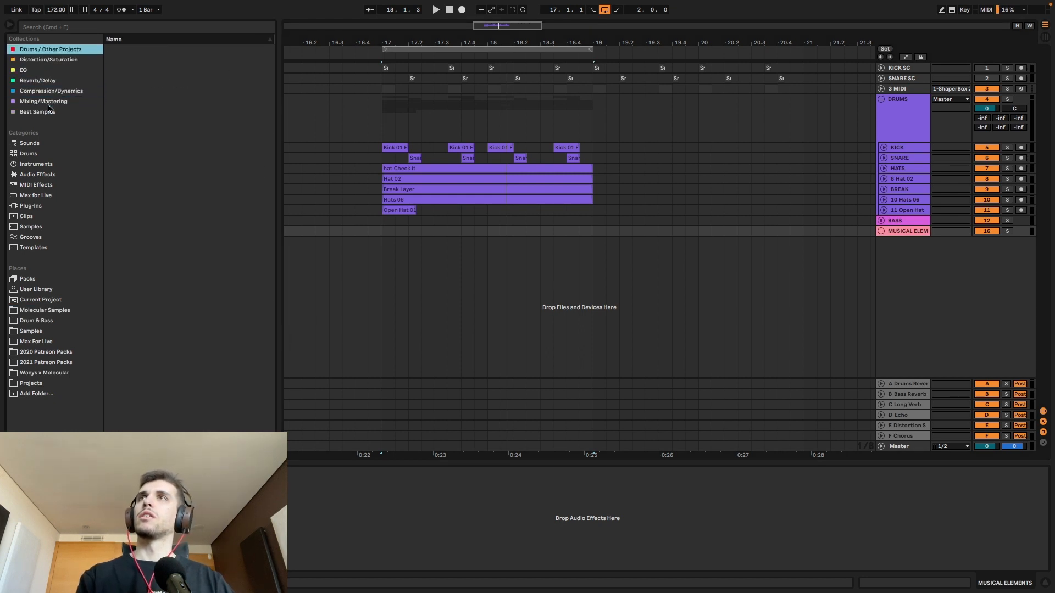
pyautogui.press('Down')
pyautogui.press('Down')
pyautogui.press('Down')
pyautogui.press('Down')
pyautogui.press('Down')
pyautogui.press('Down')
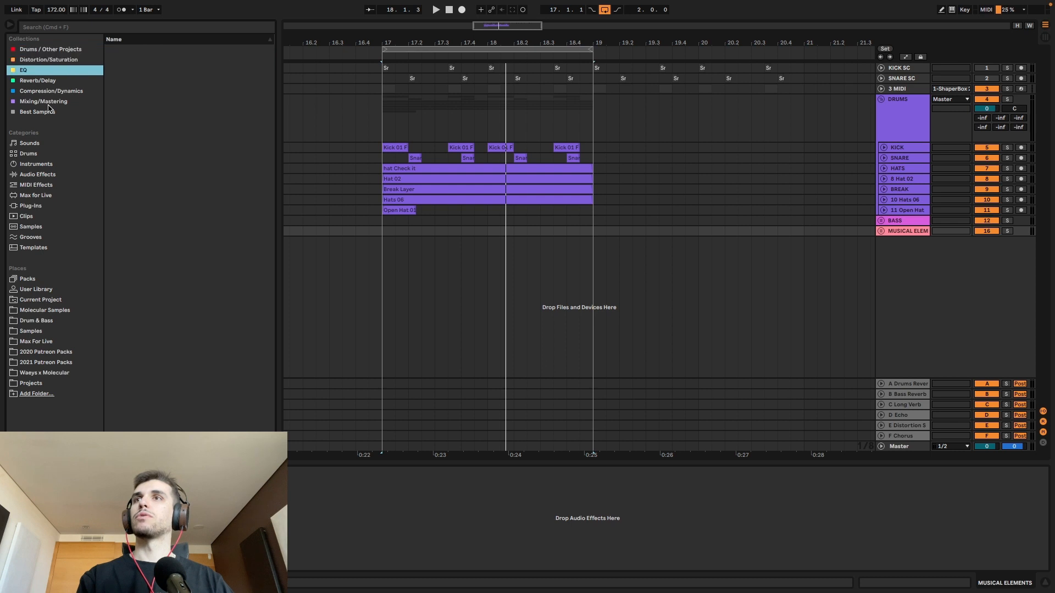
pyautogui.press('Up')
pyautogui.press('Up')
pyautogui.press('Up')
pyautogui.press('Up')
pyautogui.press('Up')
pyautogui.press('Up')
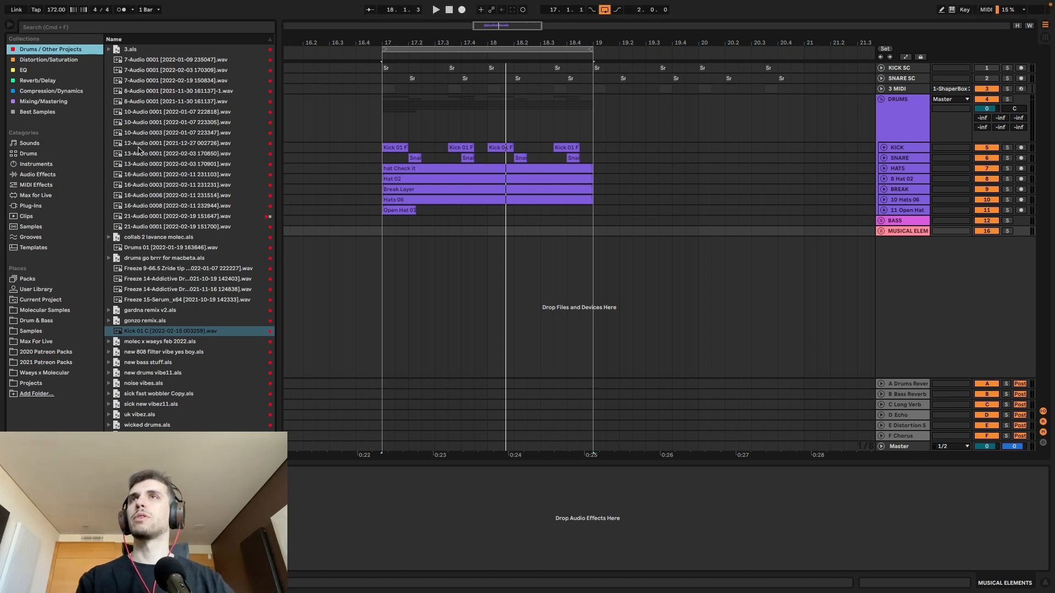
# Examine the devices in the Distortion/Saturation, EQ and Reverb/Delay collections in turn
pyautogui.click(36, 62)
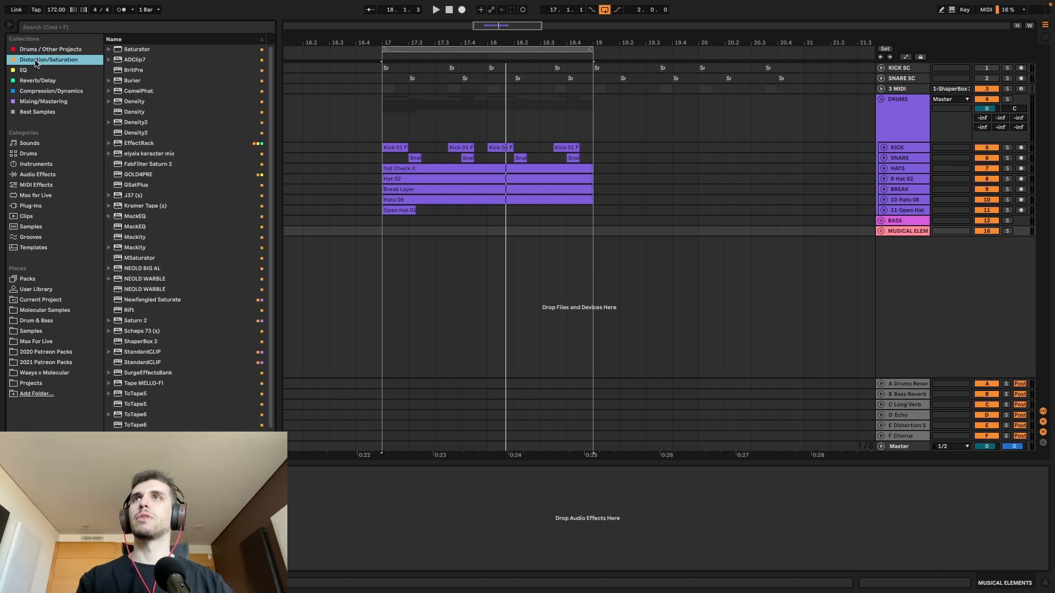
pyautogui.click(28, 73)
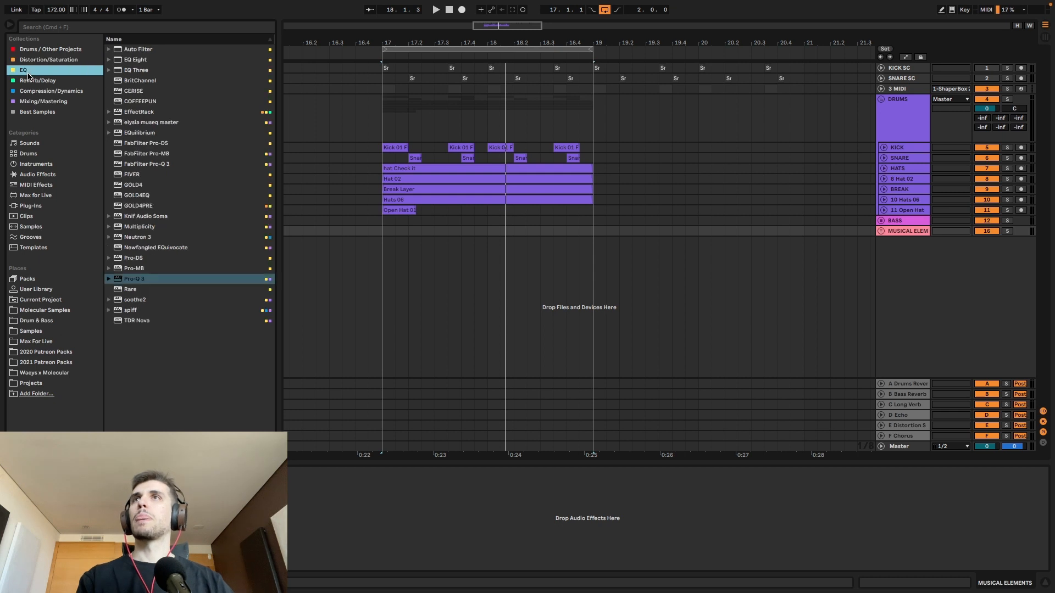
pyautogui.click(32, 81)
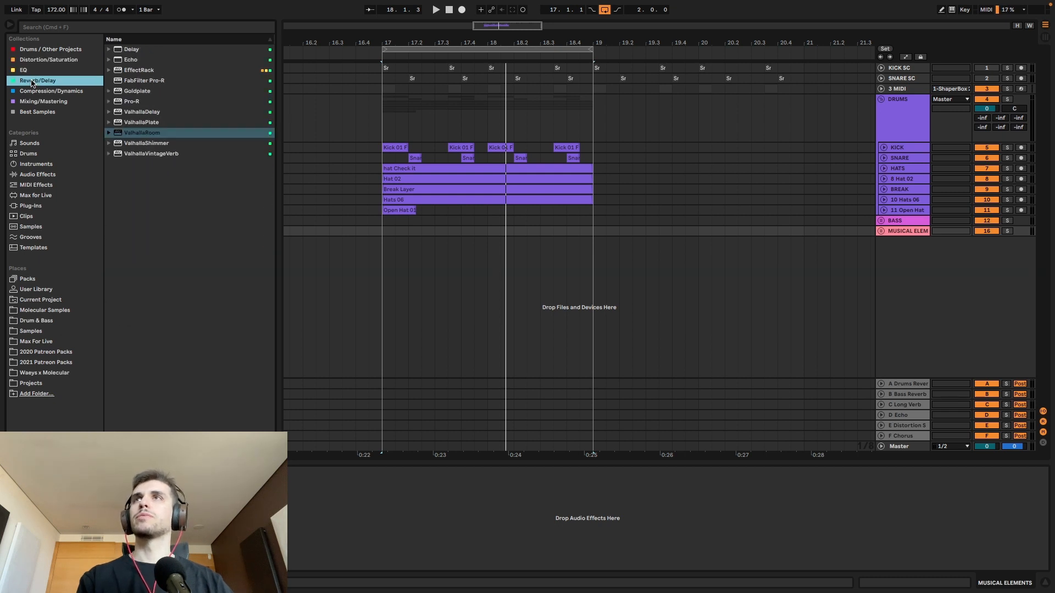
# Look through the Compression/Dynamics, Mixing/Mastering and Best Samples collections in turn
pyautogui.click(34, 91)
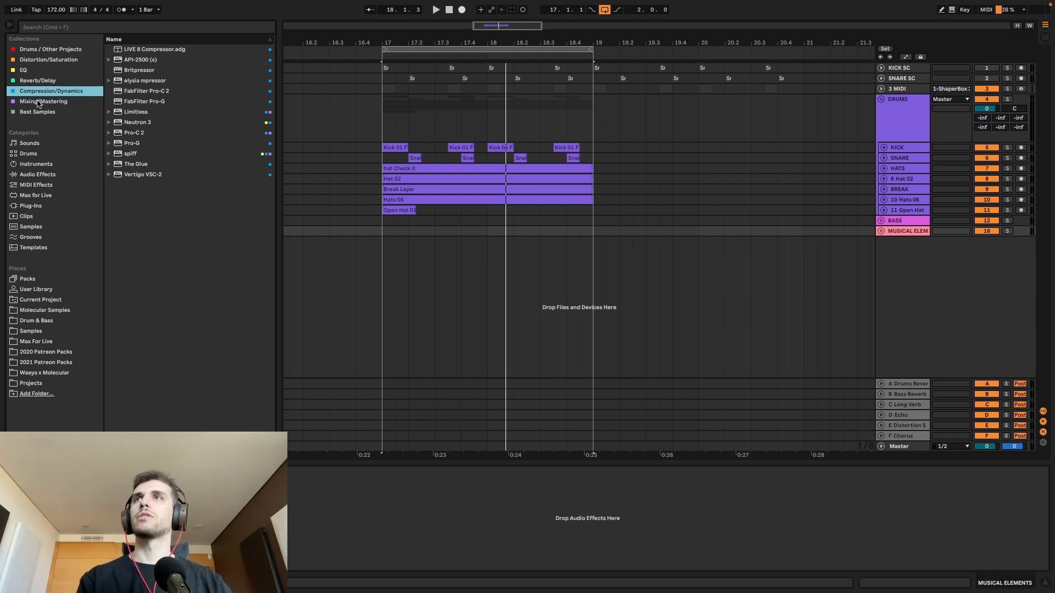
pyautogui.click(38, 102)
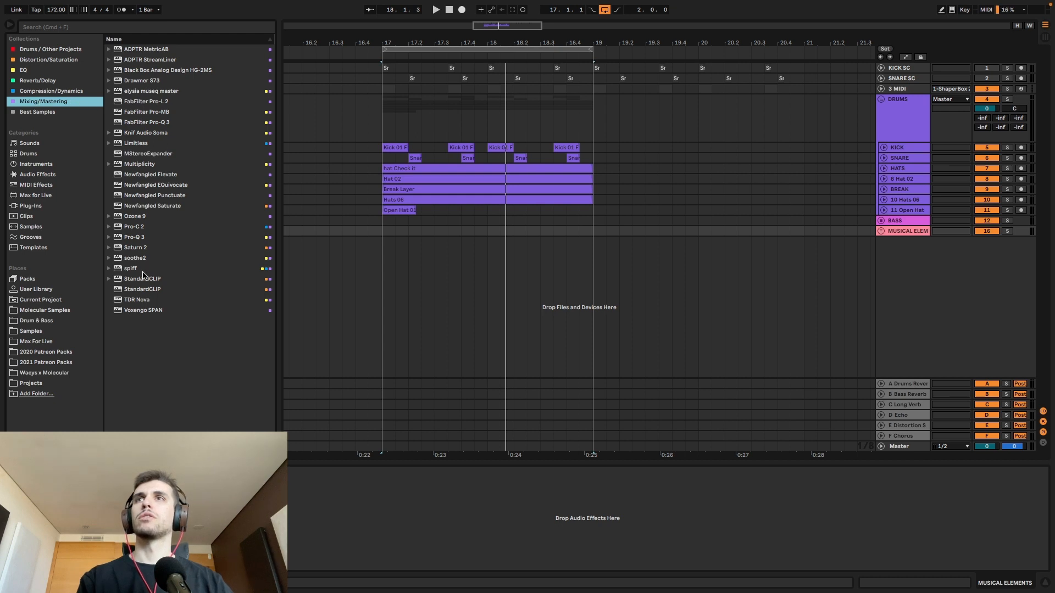
pyautogui.click(42, 113)
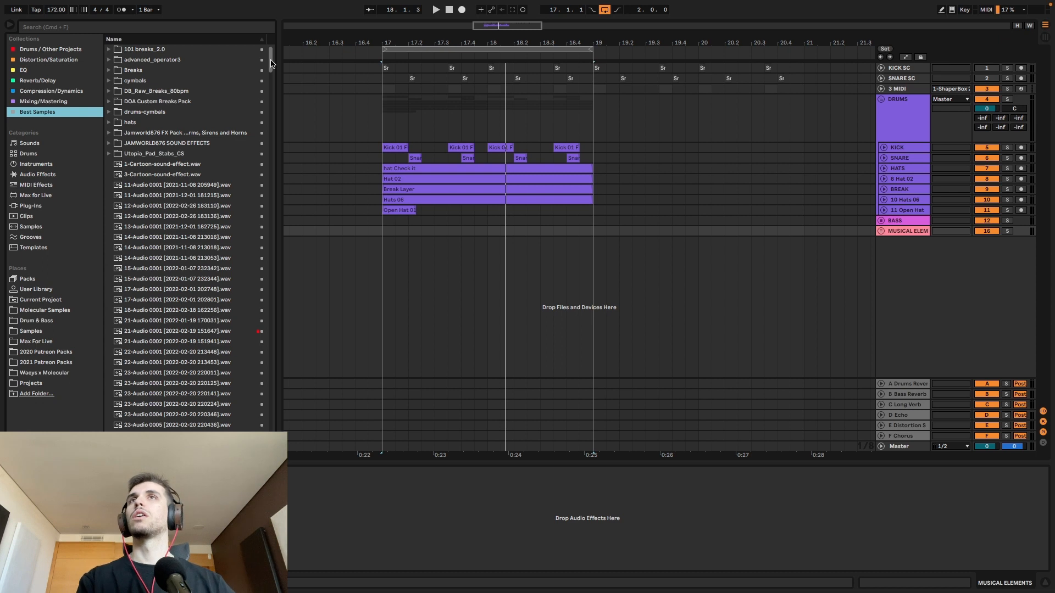
pyautogui.moveTo(272, 64)
pyautogui.mouseDown()
pyautogui.moveTo(286, 238)
pyautogui.moveTo(272, 434)
pyautogui.moveTo(284, 61)
pyautogui.mouseUp()
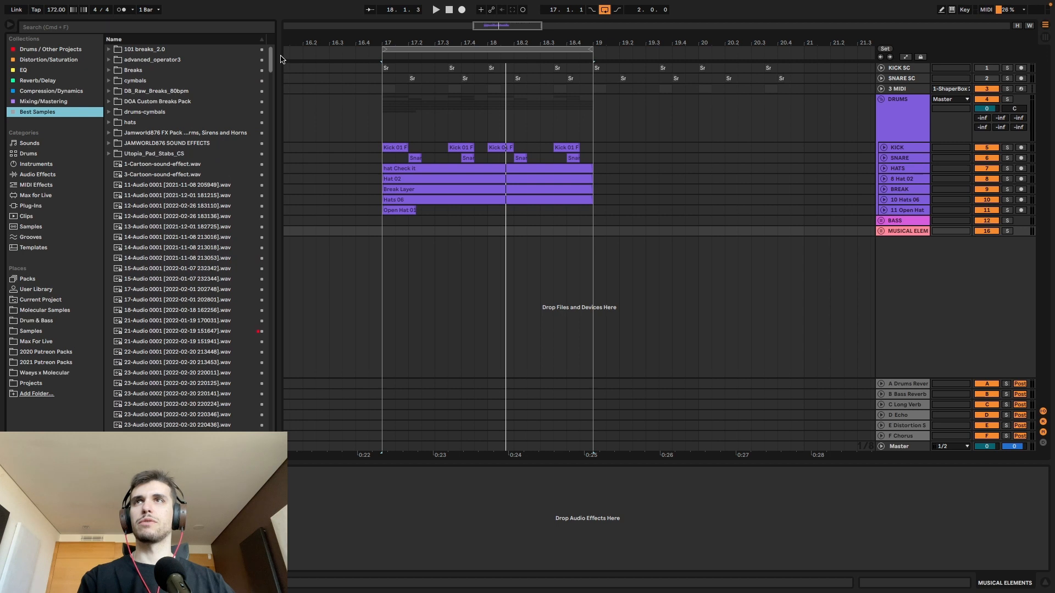
pyautogui.click(880, 220)
pyautogui.scroll(-2, 898, 253)
pyautogui.scroll(2, 882, 234)
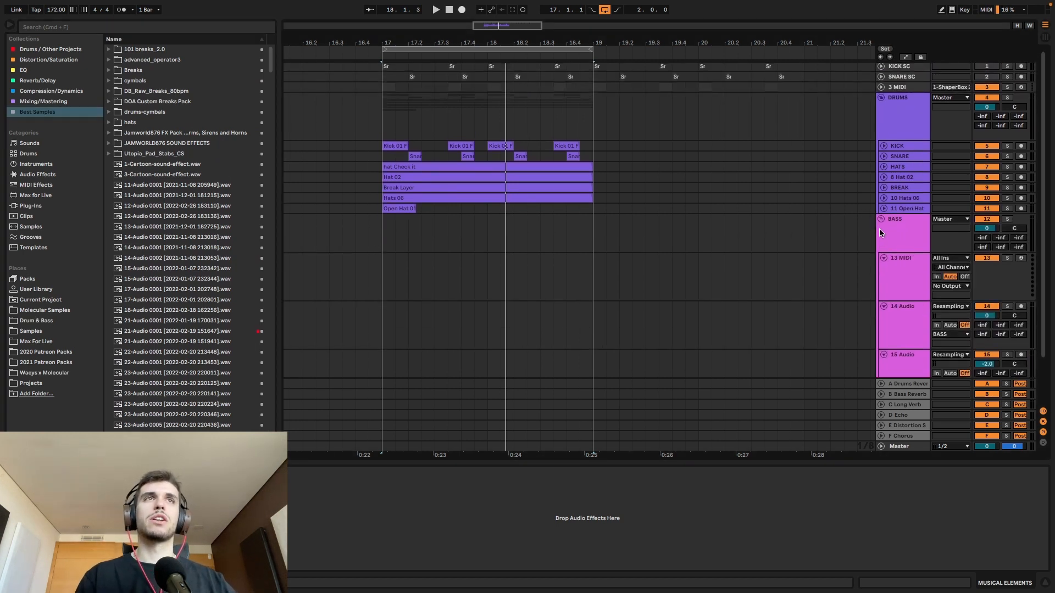
pyautogui.click(881, 221)
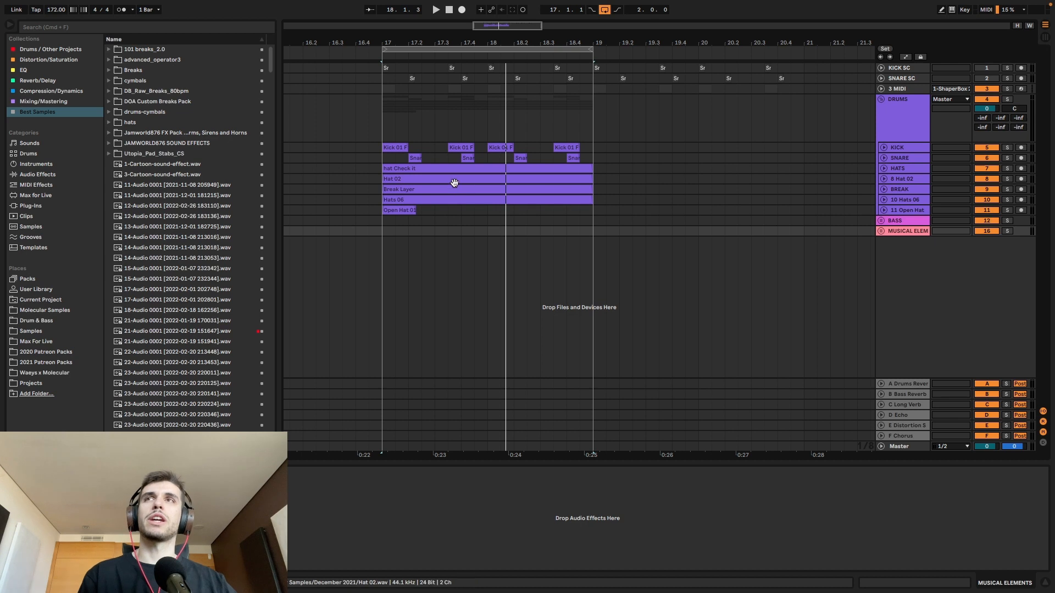
# Play the two-bar drum loop, and audition the first audio recordings in the Best Samples collection
pyautogui.click(470, 49)
pyautogui.press('space')
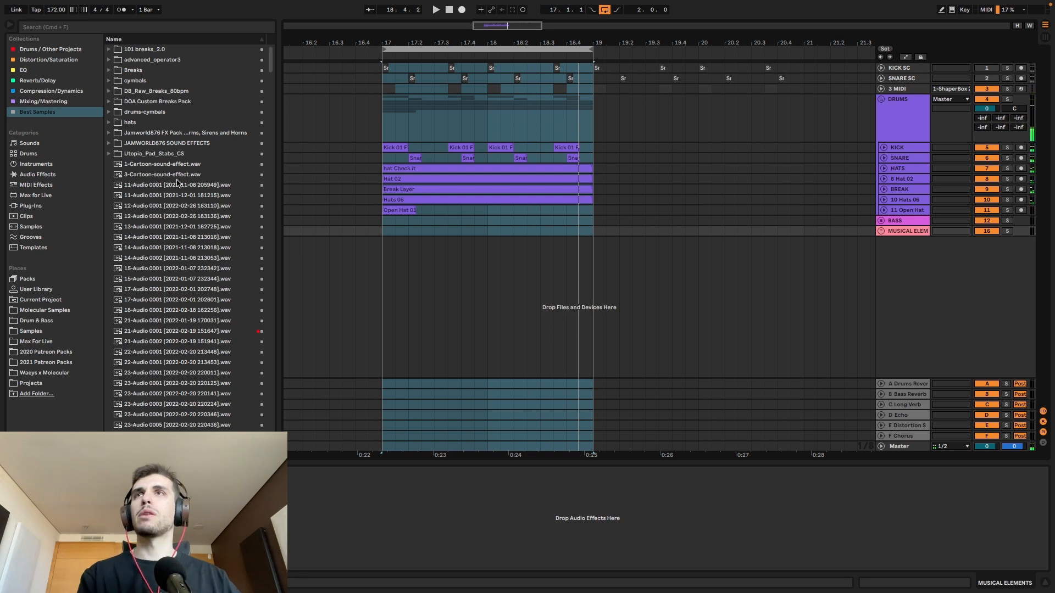
pyautogui.click(177, 184)
pyautogui.press('Down')
pyautogui.press('Down')
pyautogui.press('Down')
pyautogui.scroll(-2, 181, 261)
pyautogui.press('Up')
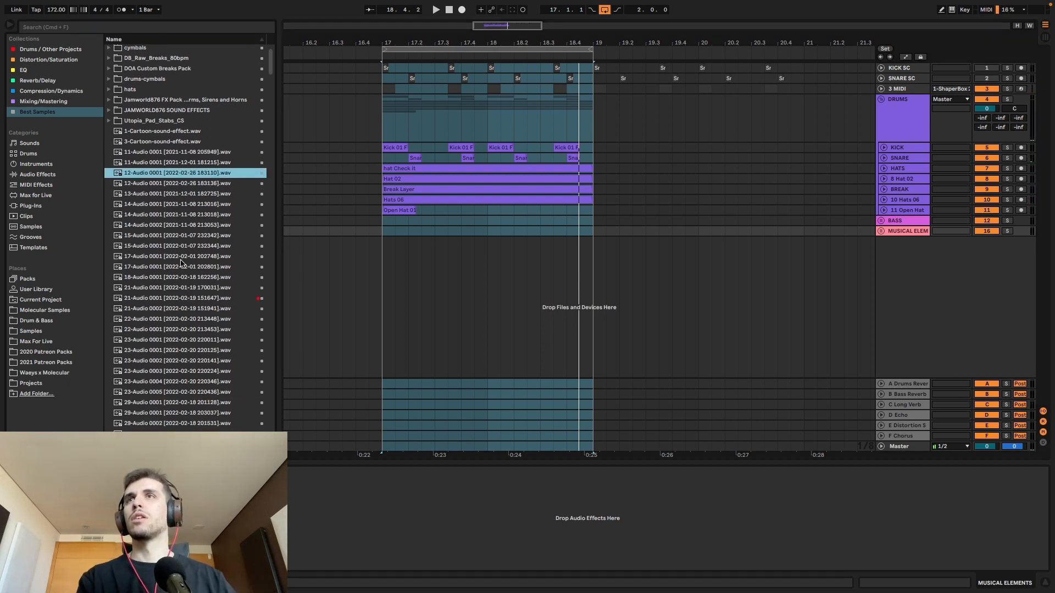
pyautogui.click(880, 222)
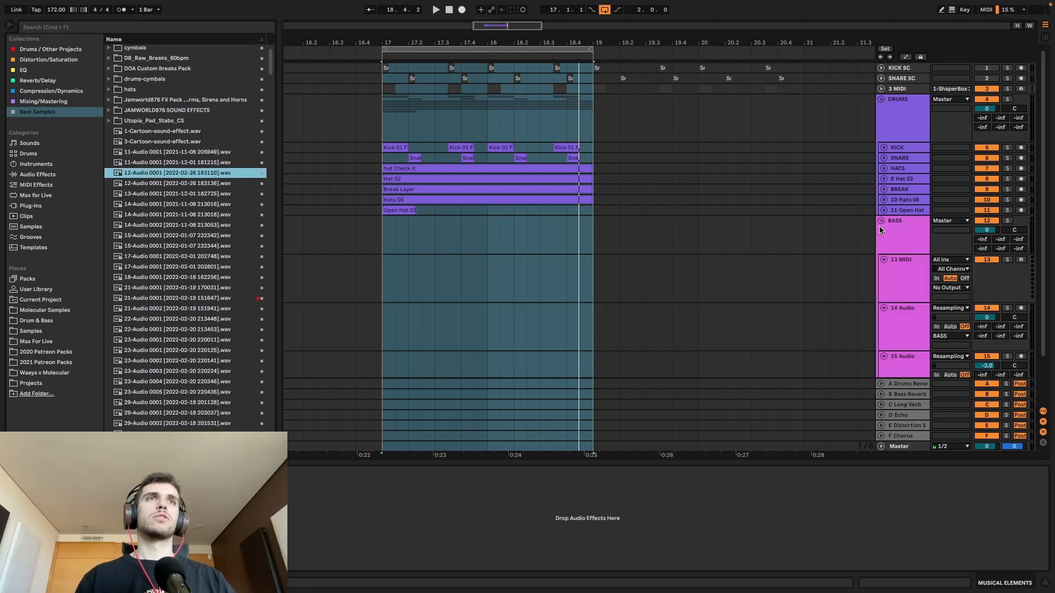
pyautogui.scroll(-1, 895, 292)
pyautogui.click(894, 297)
pyautogui.moveTo(130, 175); pyautogui.dragTo(391, 307)
pyautogui.click(1007, 288)
pyautogui.press('space')
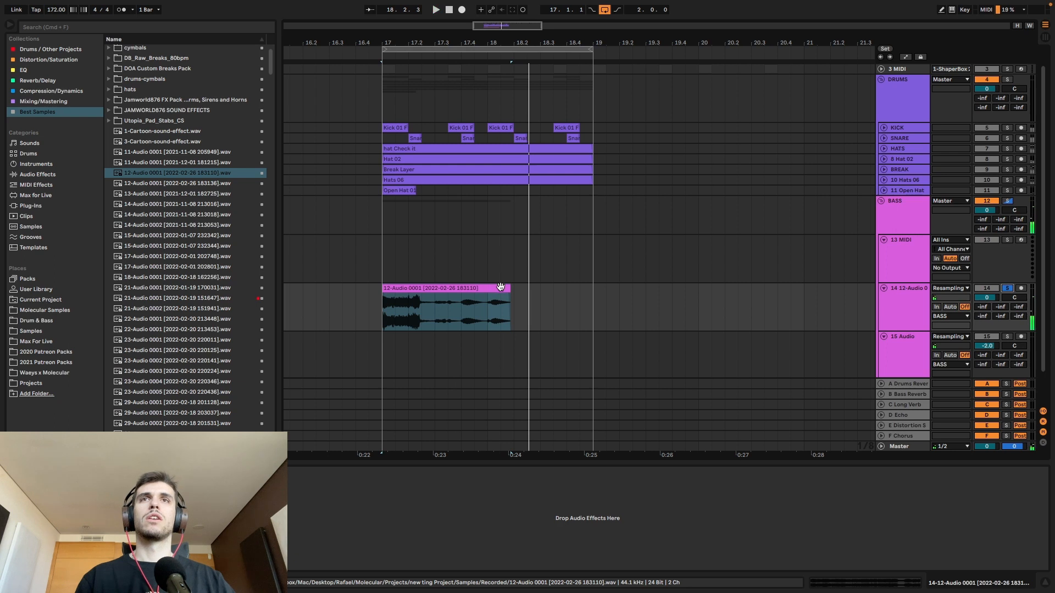
# Split the 12-Audio clip at 17.4 and at bar 18, and delete the piece between the cuts
pyautogui.click(462, 313)
pyautogui.press('space')
pyautogui.click(488, 312)
pyautogui.press('super+e')
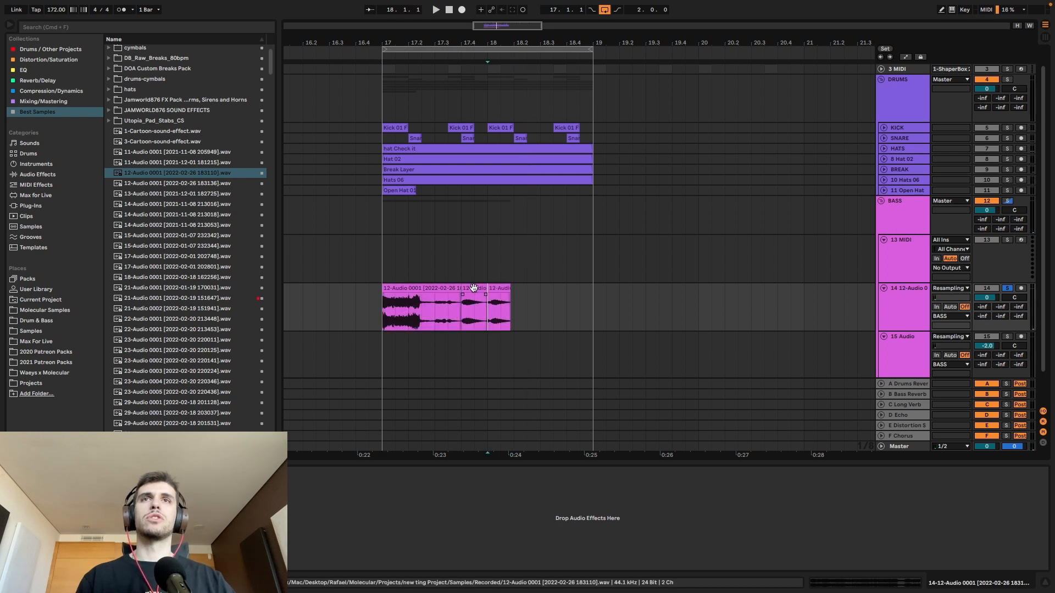
pyautogui.moveTo(480, 288); pyautogui.dragTo(467, 288)
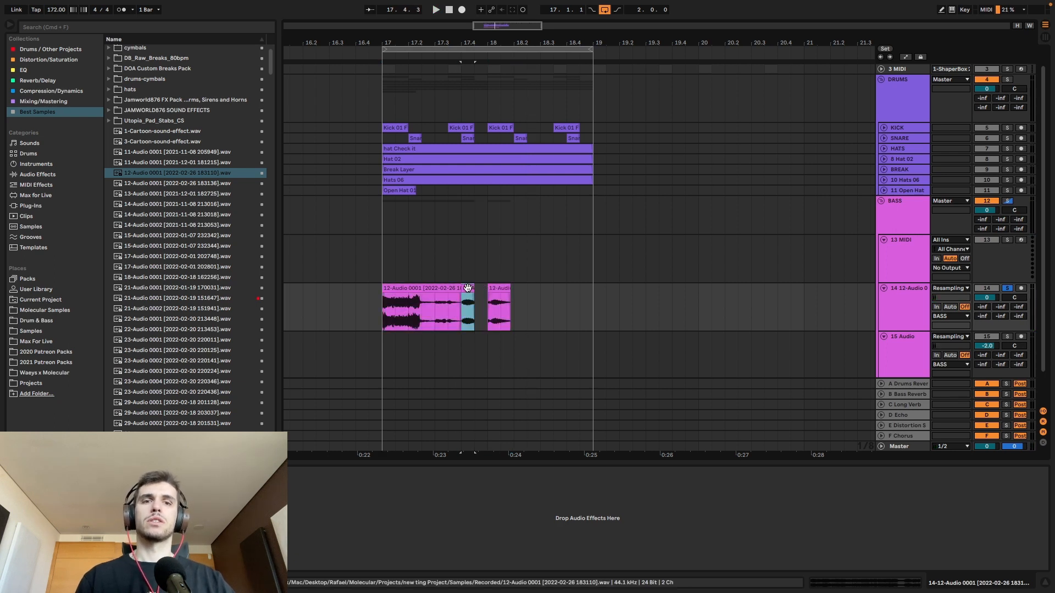
pyautogui.press('Delete')
# Shorten the first 12-Audio piece to end at 17.3 and move the second piece to 17.4, playing back the result
pyautogui.click(428, 288)
pyautogui.press('space')
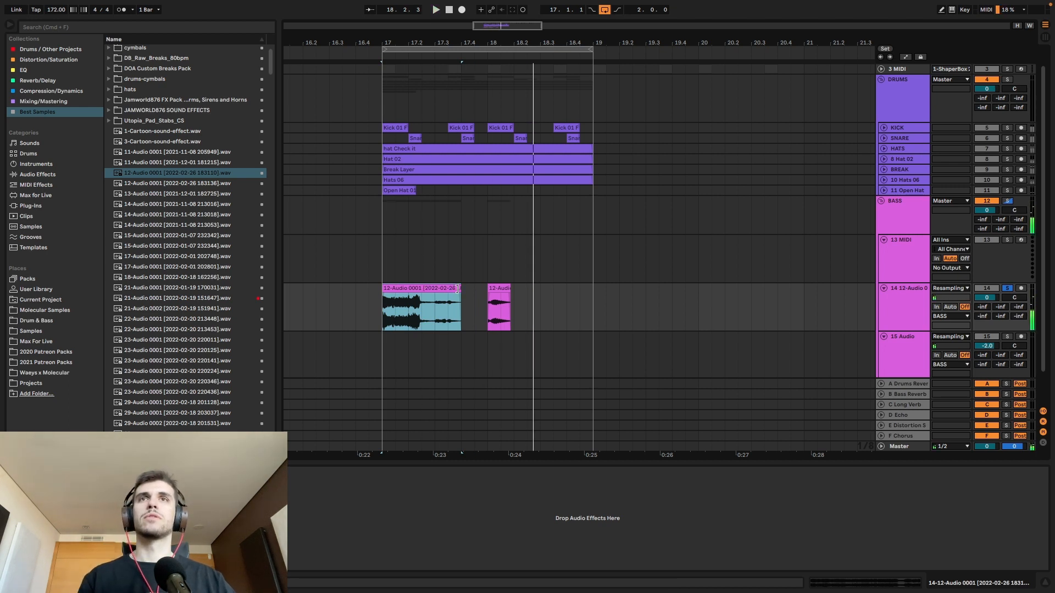
pyautogui.moveTo(460, 289); pyautogui.dragTo(434, 291)
pyautogui.press('space')
pyautogui.moveTo(497, 288); pyautogui.dragTo(471, 288)
pyautogui.click(412, 296)
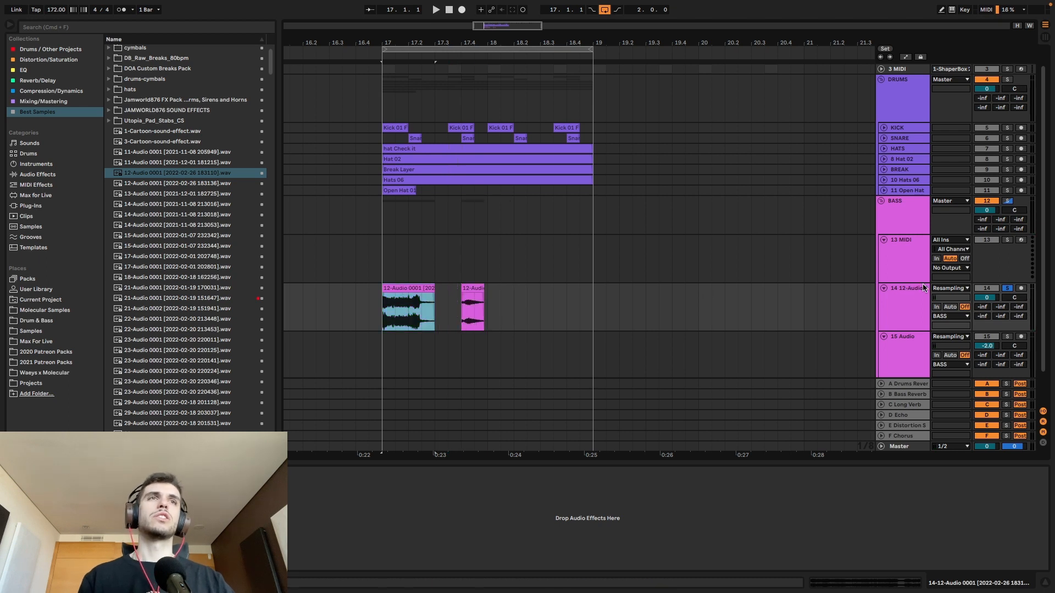
pyautogui.moveTo(1000, 308); pyautogui.dragTo(1000, 305)
pyautogui.press('space')
pyautogui.press('space')
pyautogui.click(180, 186)
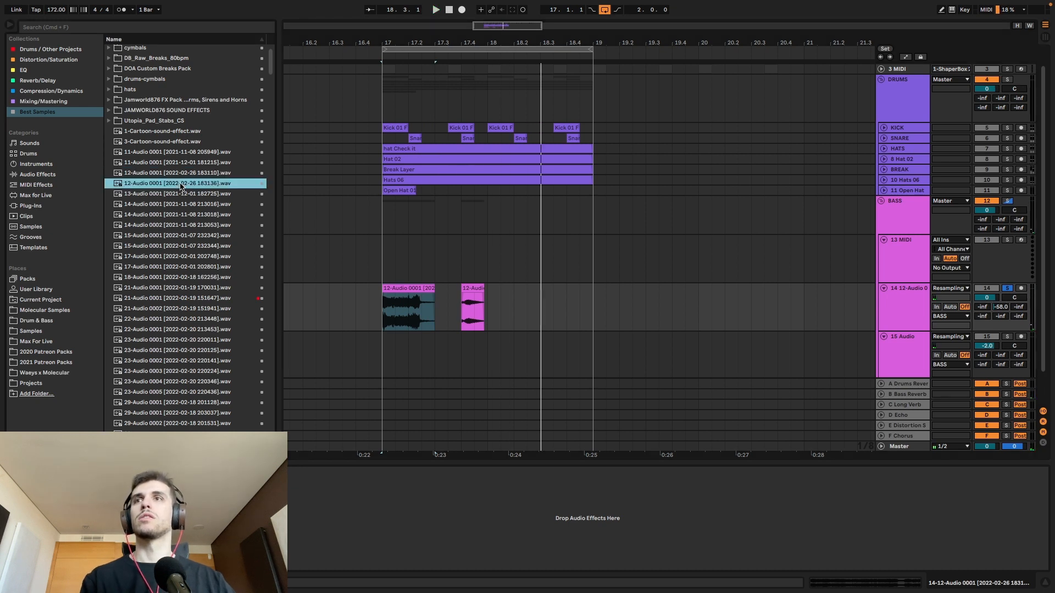
pyautogui.press('Down')
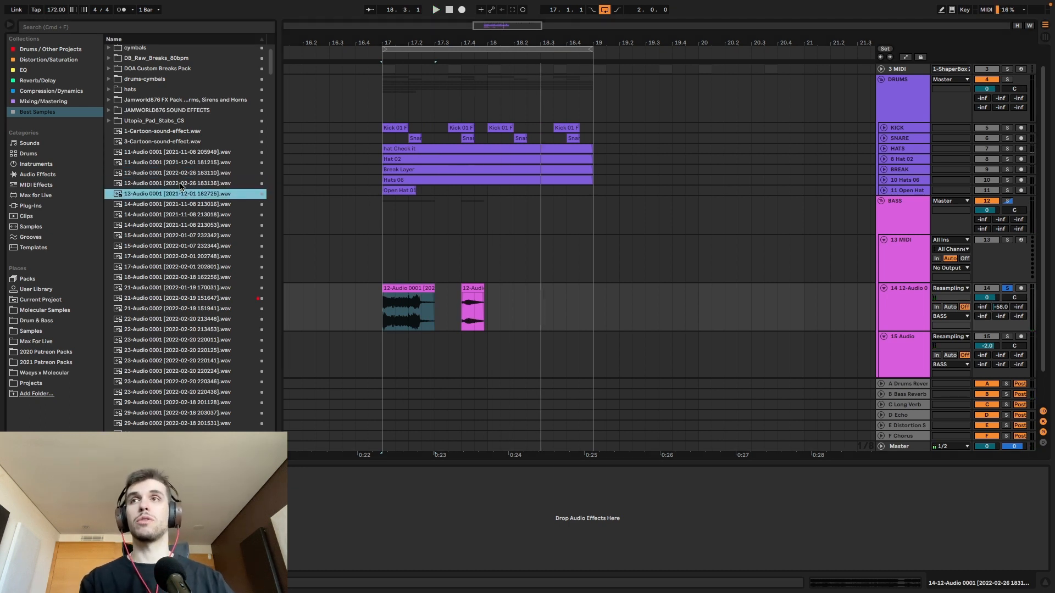
pyautogui.press('Down')
pyautogui.scroll(-2, 186, 203)
pyautogui.press('Down')
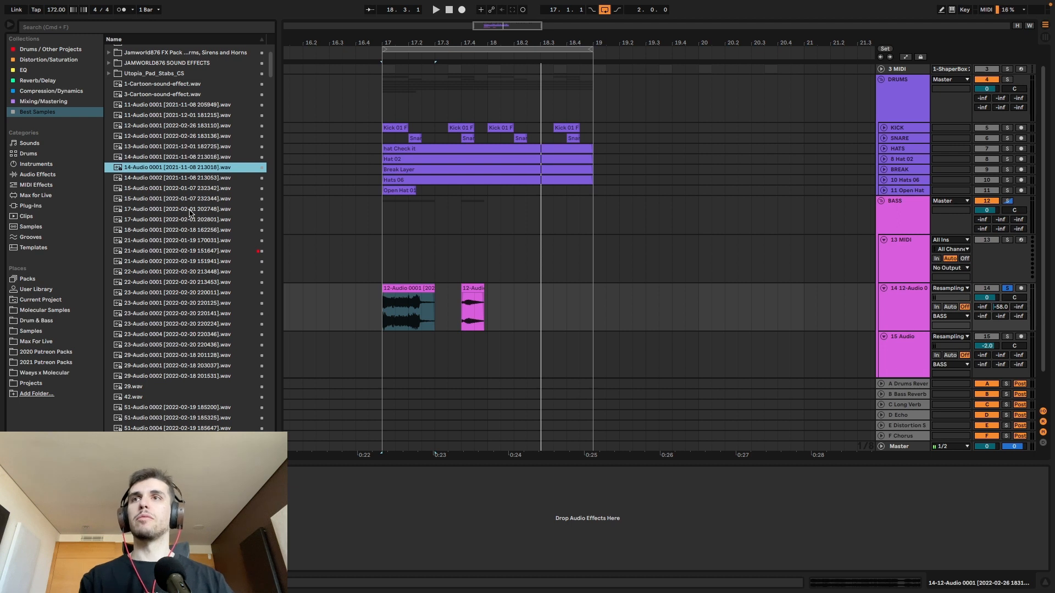
pyautogui.press('Down')
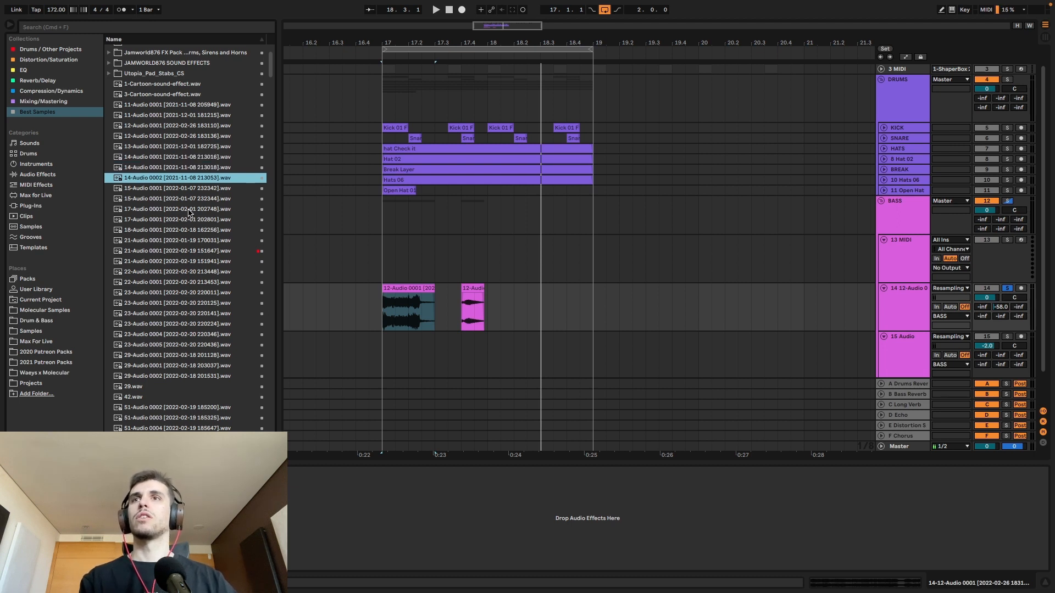
pyautogui.press('Down')
pyautogui.scroll(-1, 192, 214)
pyautogui.press('Down')
pyautogui.press('Down')
pyautogui.scroll(-1, 197, 217)
pyautogui.press('Down')
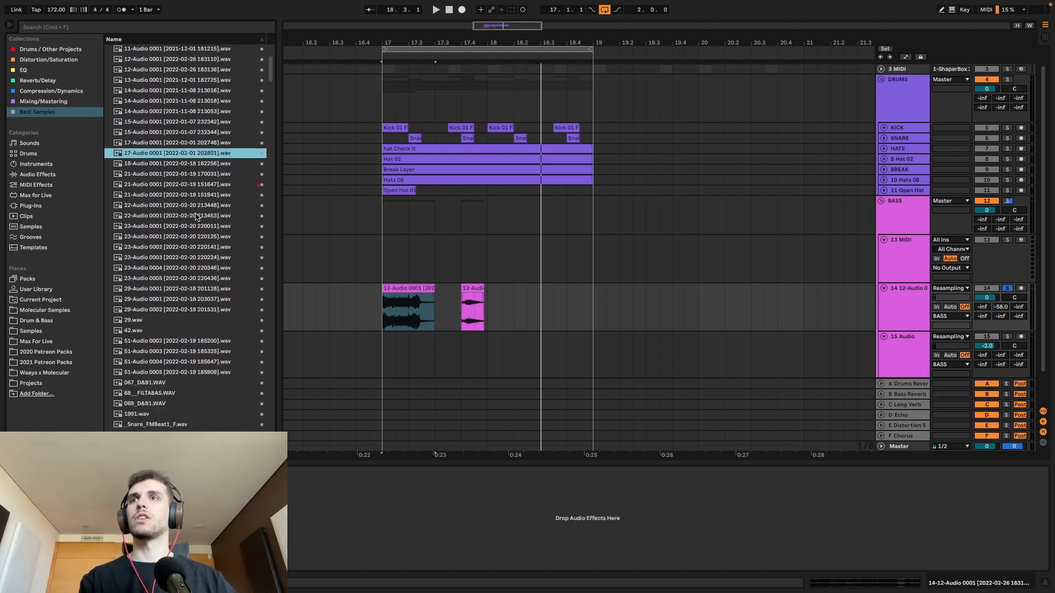
pyautogui.press('Down')
pyautogui.press('Down')
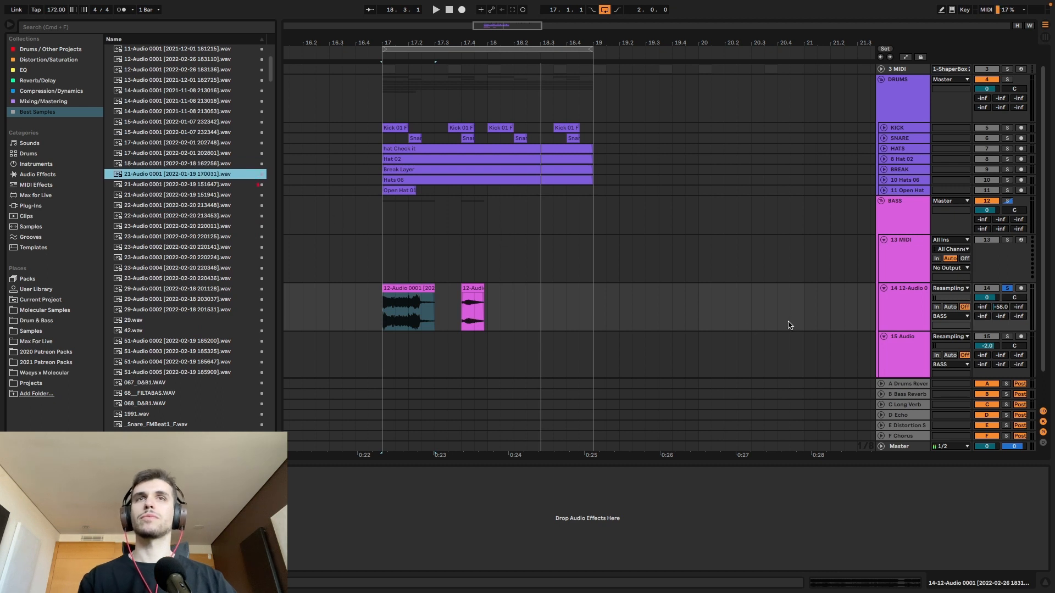
pyautogui.click(899, 311)
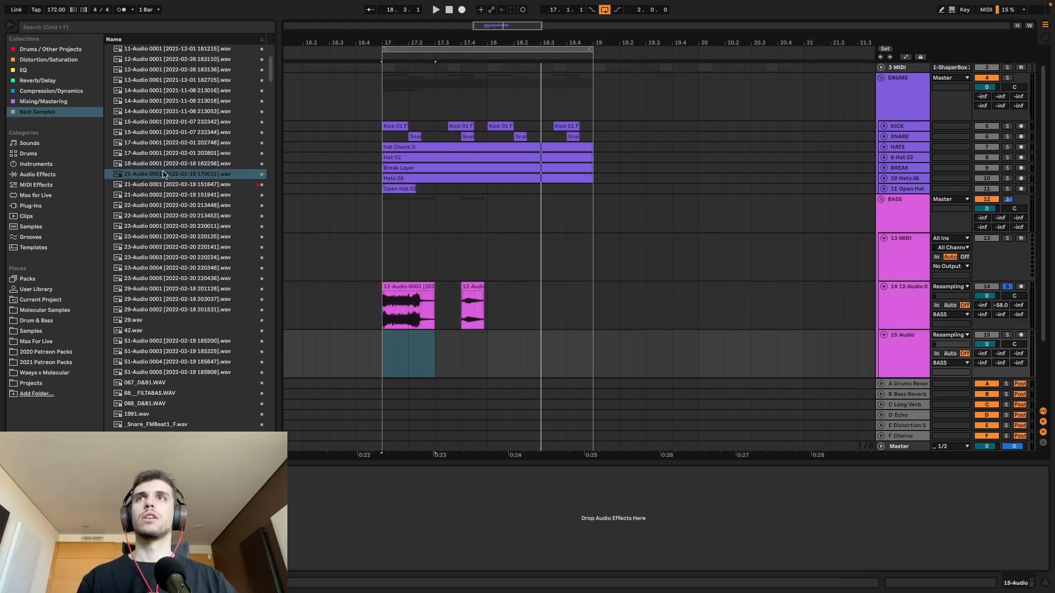
pyautogui.moveTo(167, 174); pyautogui.dragTo(515, 356)
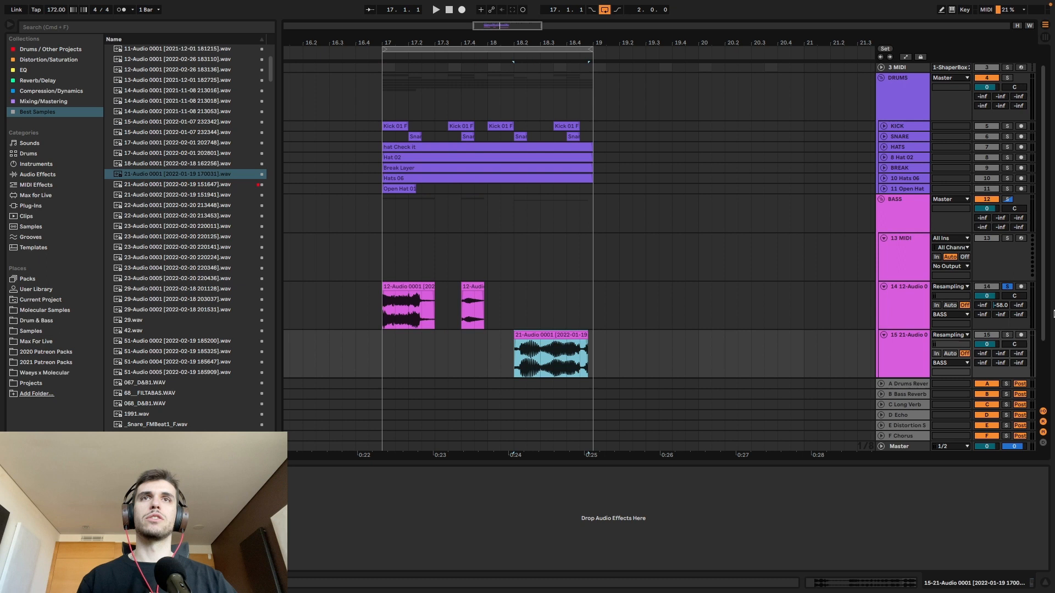
pyautogui.click(1008, 335)
pyautogui.press('space')
pyautogui.scroll(-2, 574, 316)
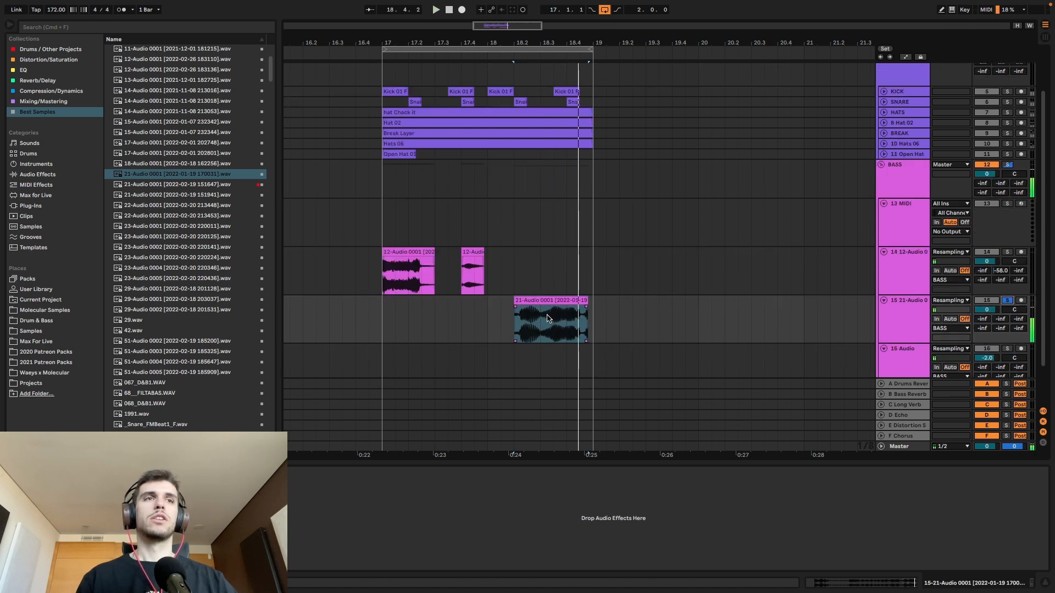
# Try extending the 21-Audio clip to end at bar 19, and delete the clip from track 15
pyautogui.moveTo(544, 323); pyautogui.dragTo(686, 317)
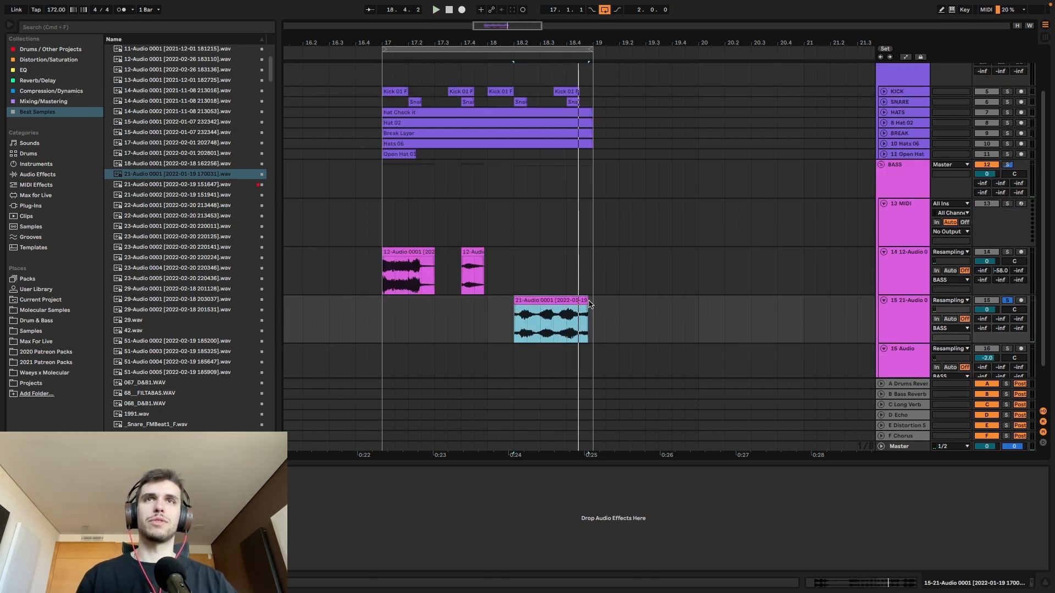
pyautogui.moveTo(589, 303); pyautogui.dragTo(593, 304)
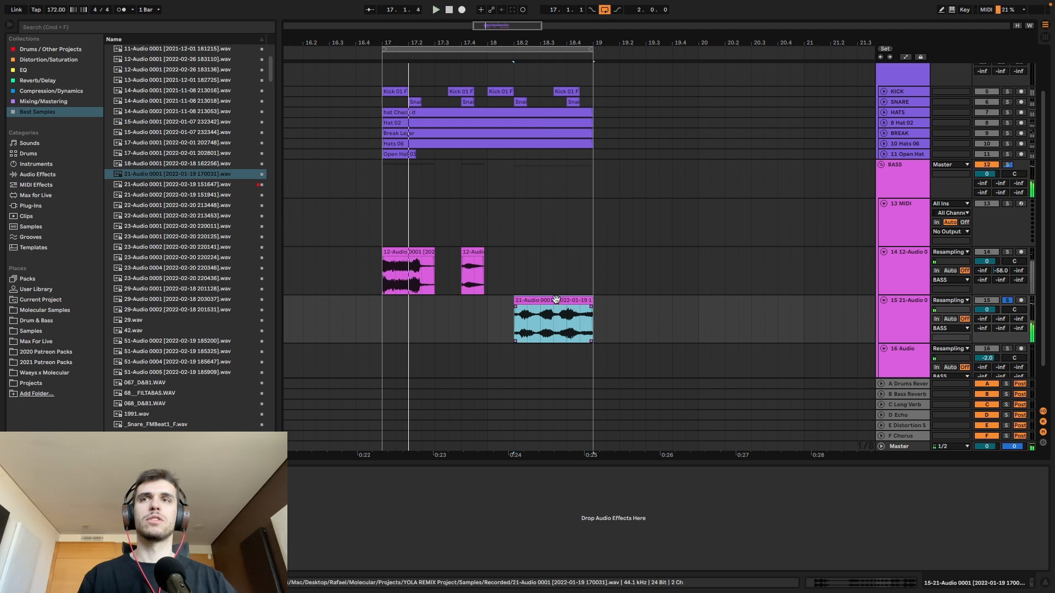
pyautogui.press('Delete')
pyautogui.press('XF86AudioRaiseVolume')
pyautogui.click(182, 186)
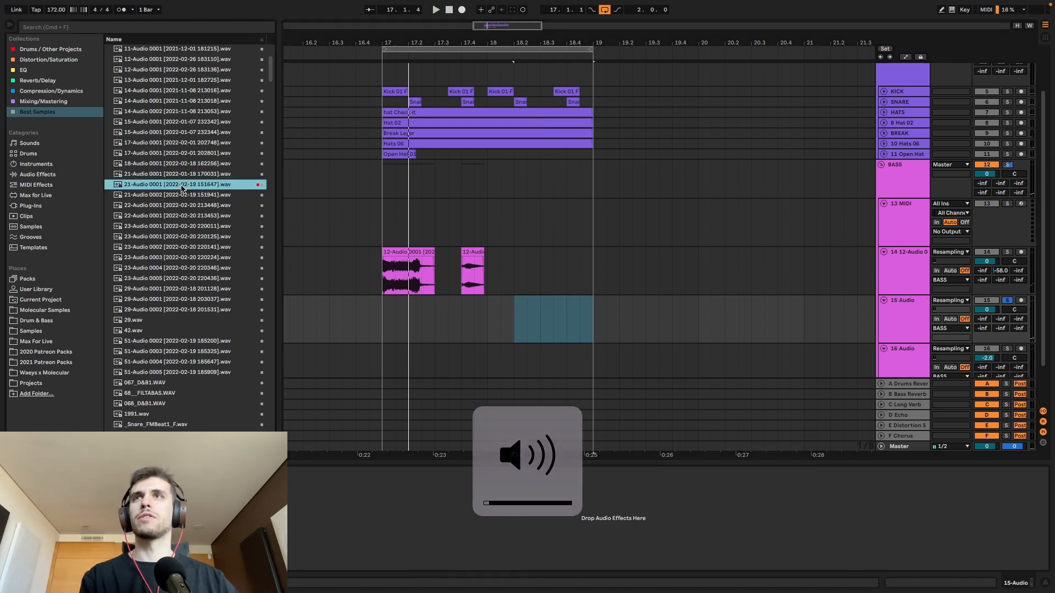
pyautogui.press('Down')
pyautogui.press('Down')
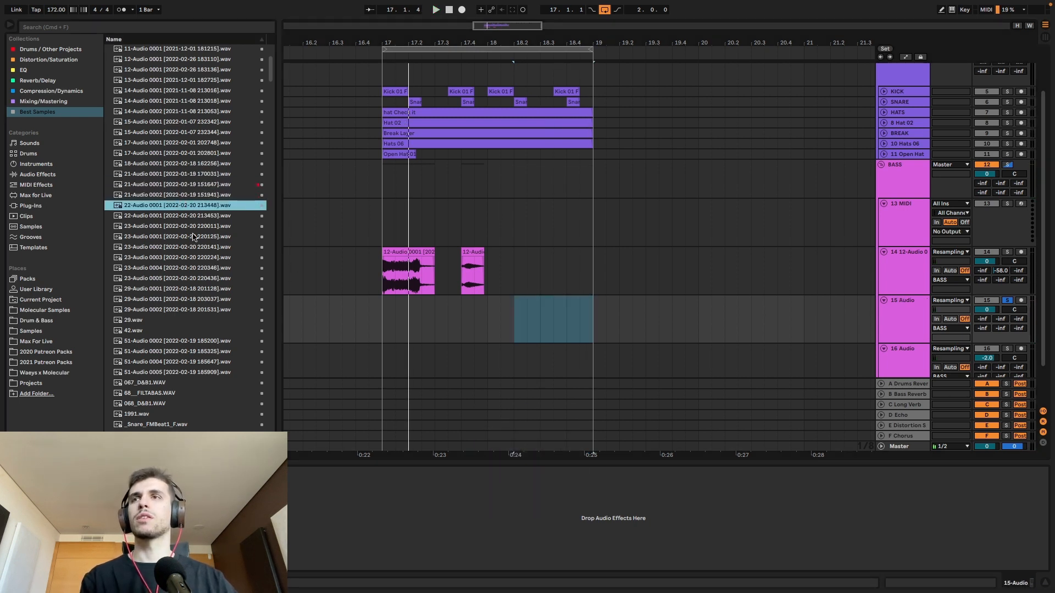
pyautogui.moveTo(167, 210); pyautogui.dragTo(491, 321)
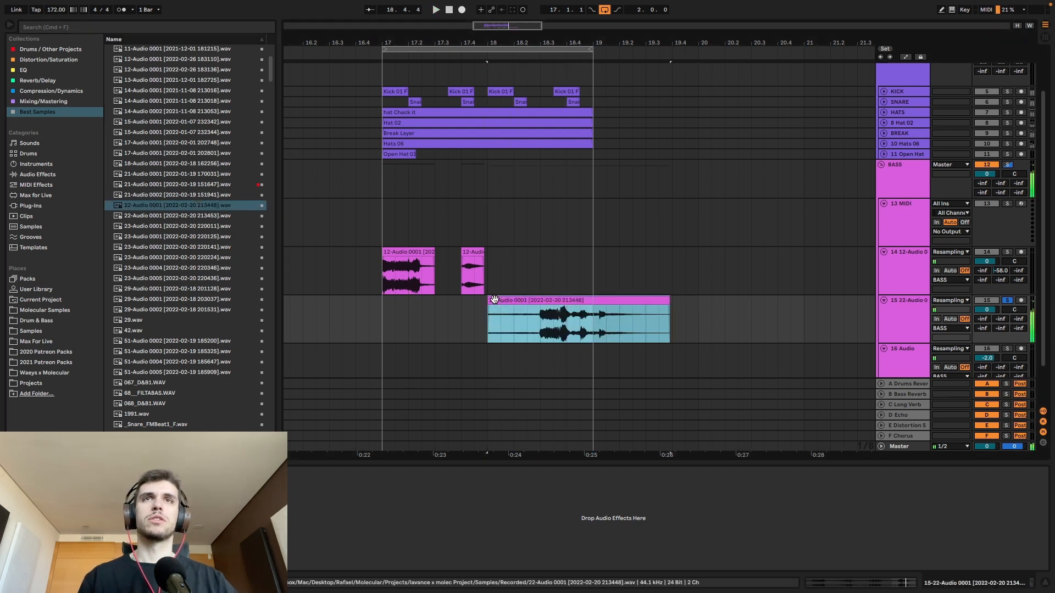
# Trim the quiet beginning off the 22-Audio clip and make it start at 18.2.3, checking the timing by playback
pyautogui.press('space')
pyautogui.moveTo(490, 300); pyautogui.dragTo(535, 299)
pyautogui.press('space')
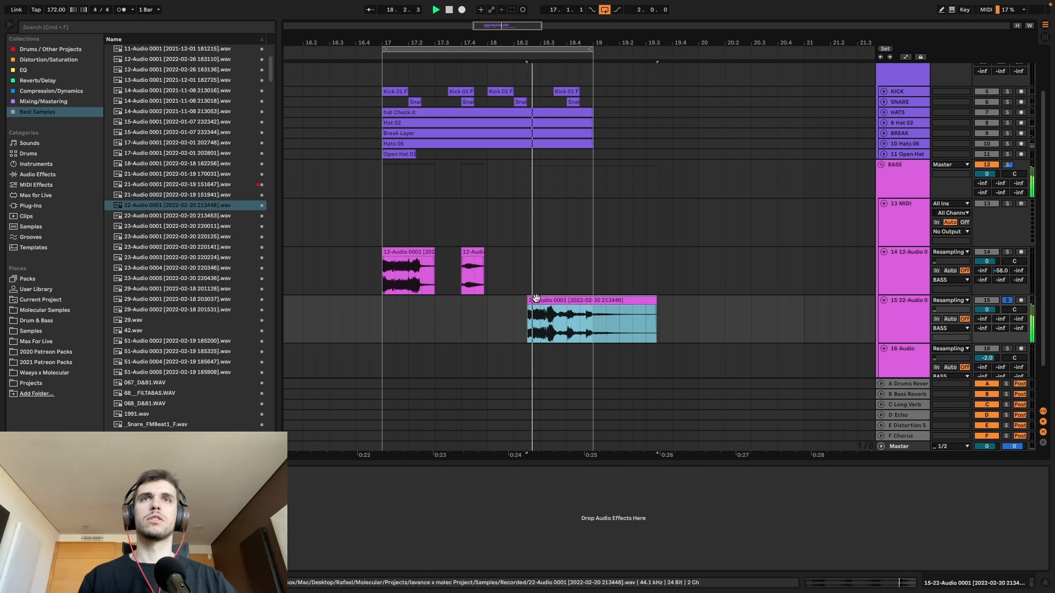
pyautogui.press('space')
# Solo the BASS group to audition its clips, and unsolo it to play the full two-bar loop with the drums
pyautogui.click(1007, 165)
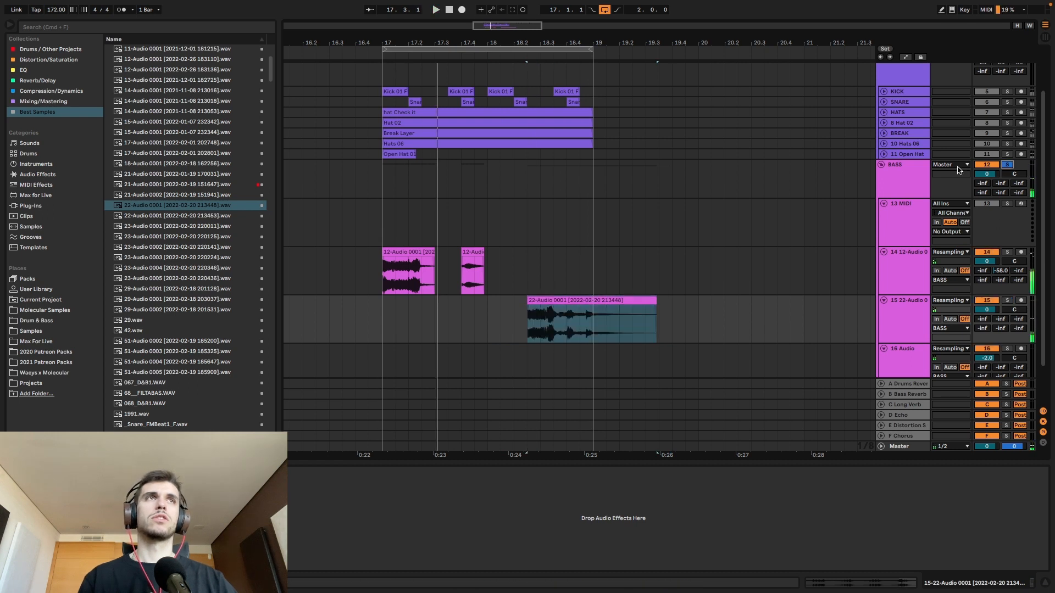
pyautogui.click(384, 272)
pyautogui.press('space')
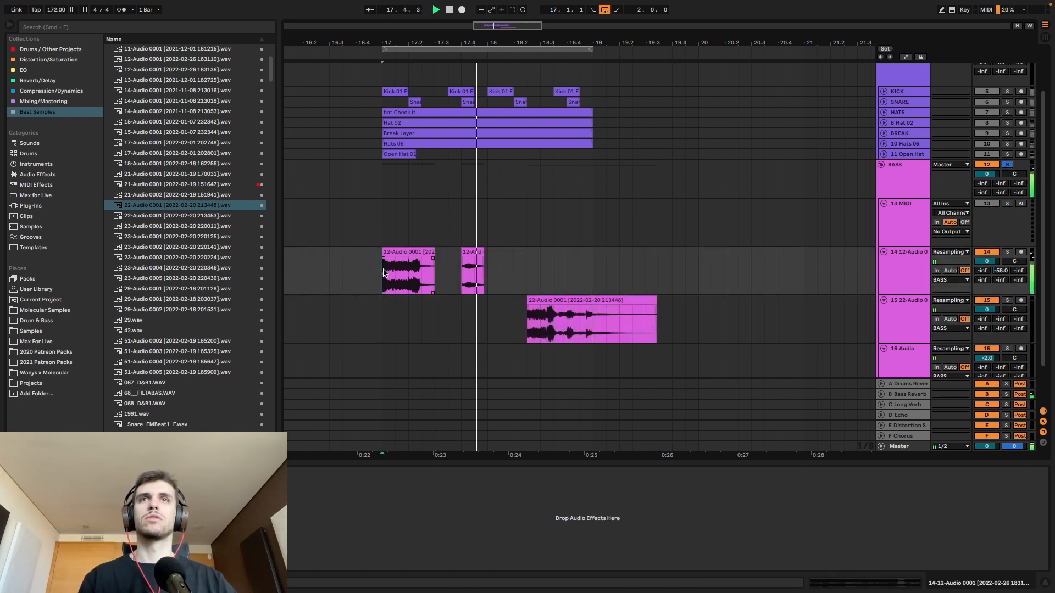
pyautogui.click(529, 310)
pyautogui.press('space')
pyautogui.click(1007, 165)
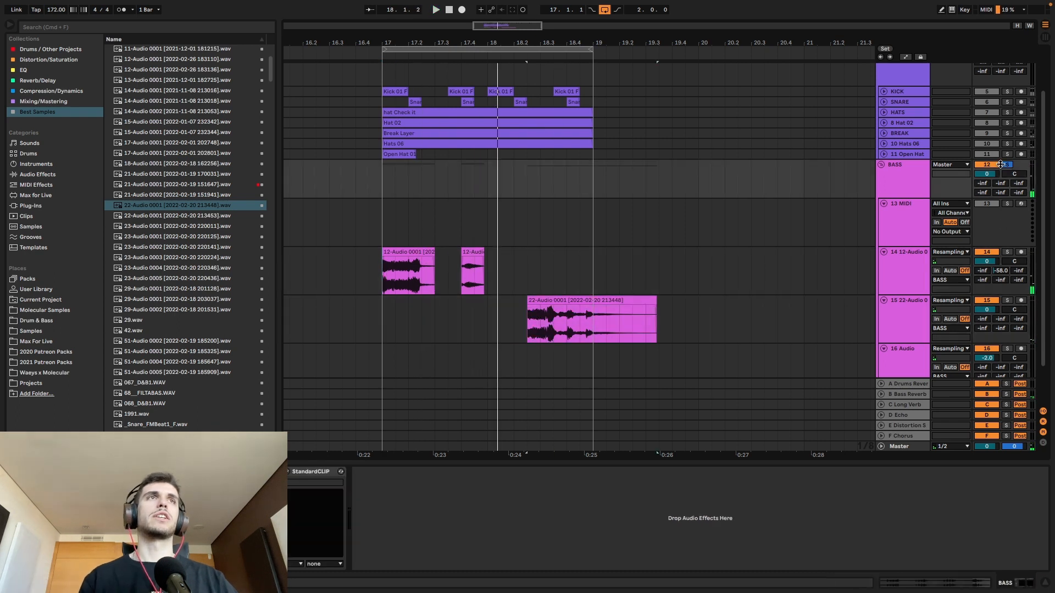
pyautogui.click(367, 47)
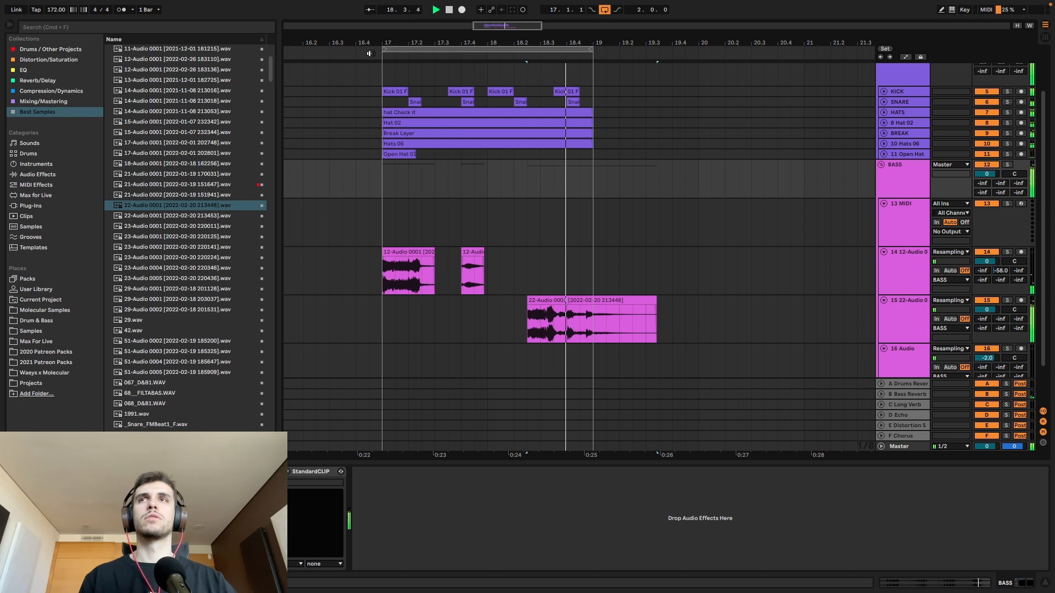
# Split the 22-Audio clip on track 15 at bar 19 and 19.2, and copy the slice between them to bar 18
pyautogui.click(594, 314)
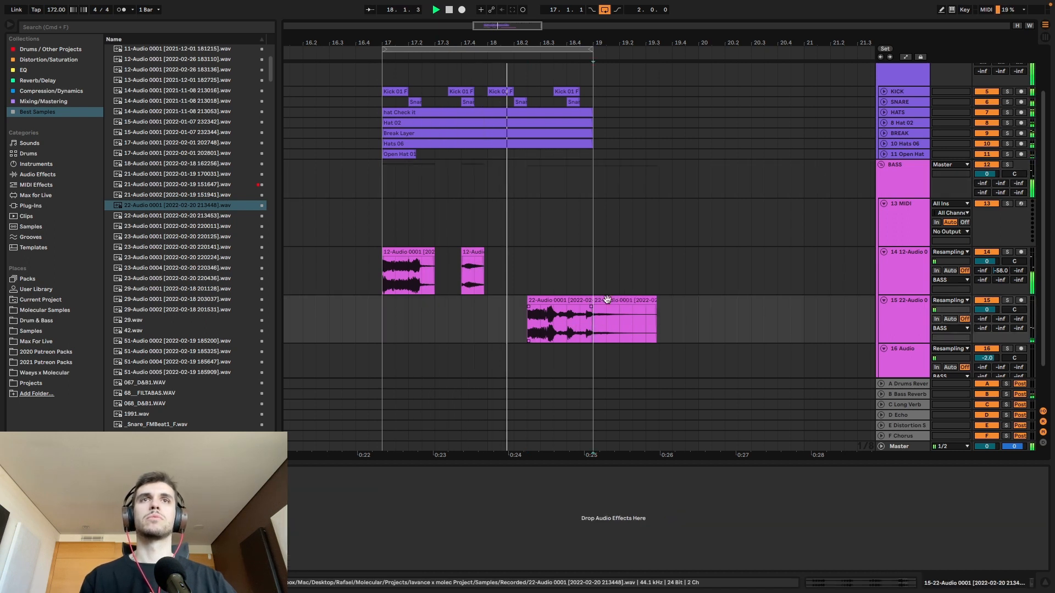
pyautogui.press('super+e')
pyautogui.click(608, 300)
pyautogui.click(619, 316)
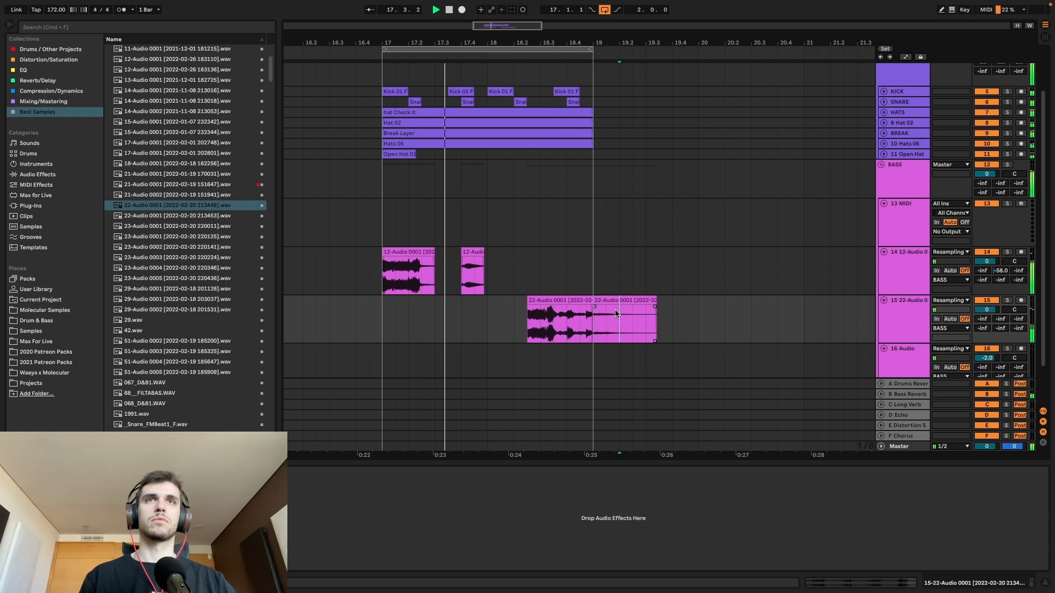
pyautogui.press('super+e')
pyautogui.click(606, 301)
pyautogui.click(479, 317)
pyautogui.click(487, 317)
pyautogui.press('super+v')
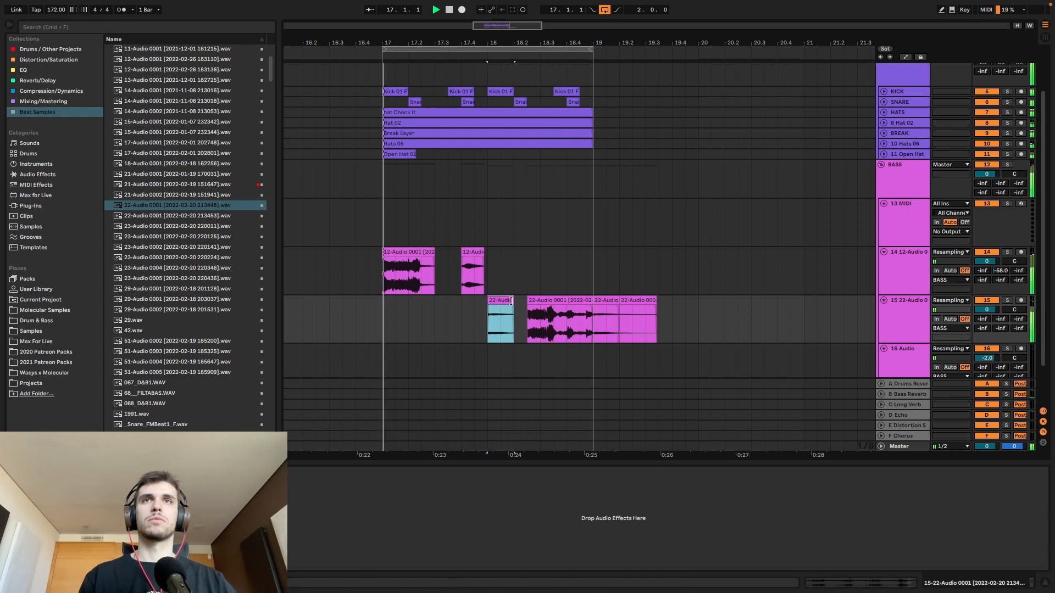
# Delete the 22-Audio pieces after bar 19 and trim the slice at bar 18 to end at 18.1.3
pyautogui.moveTo(514, 300); pyautogui.dragTo(527, 300)
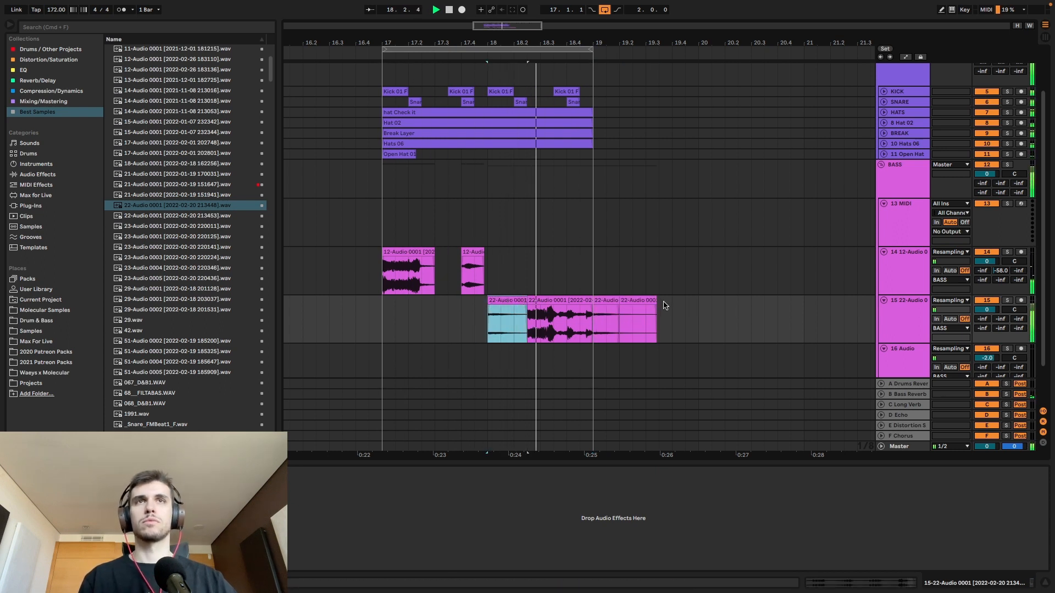
pyautogui.click(643, 300)
pyautogui.press('Delete')
pyautogui.click(610, 300)
pyautogui.press('Delete')
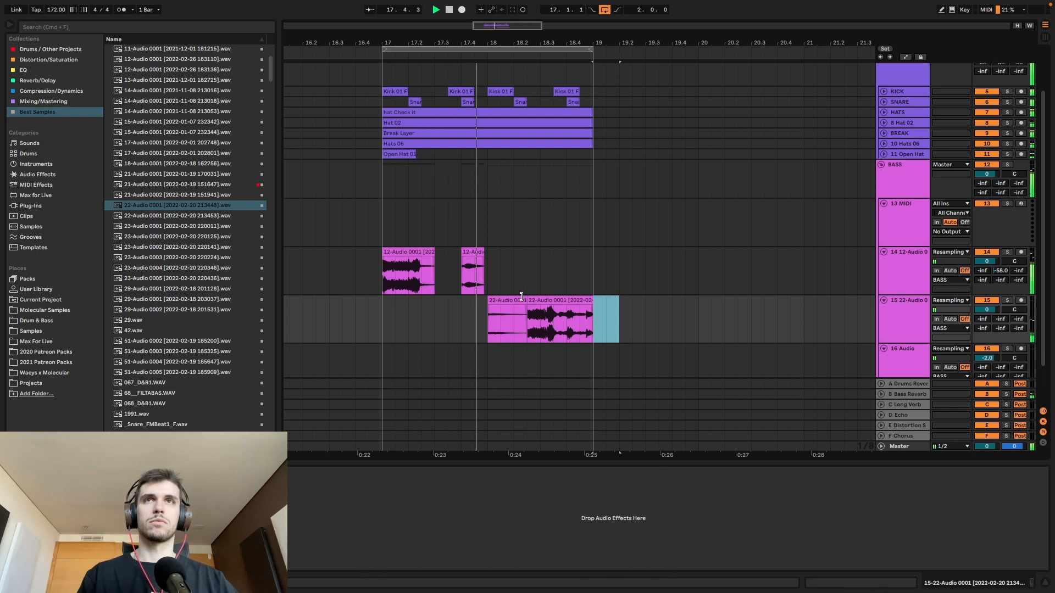
pyautogui.moveTo(526, 300); pyautogui.dragTo(500, 300)
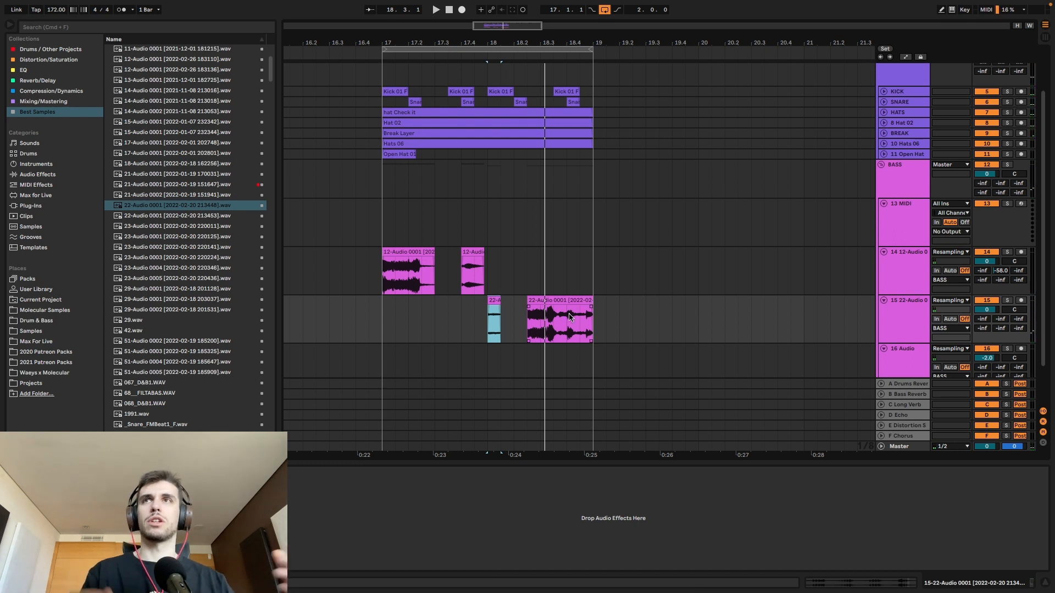
# Fold tracks 14 and 15, and audition the Best Samples recordings between the 23-Audio files and 29.wav
pyautogui.click(882, 252)
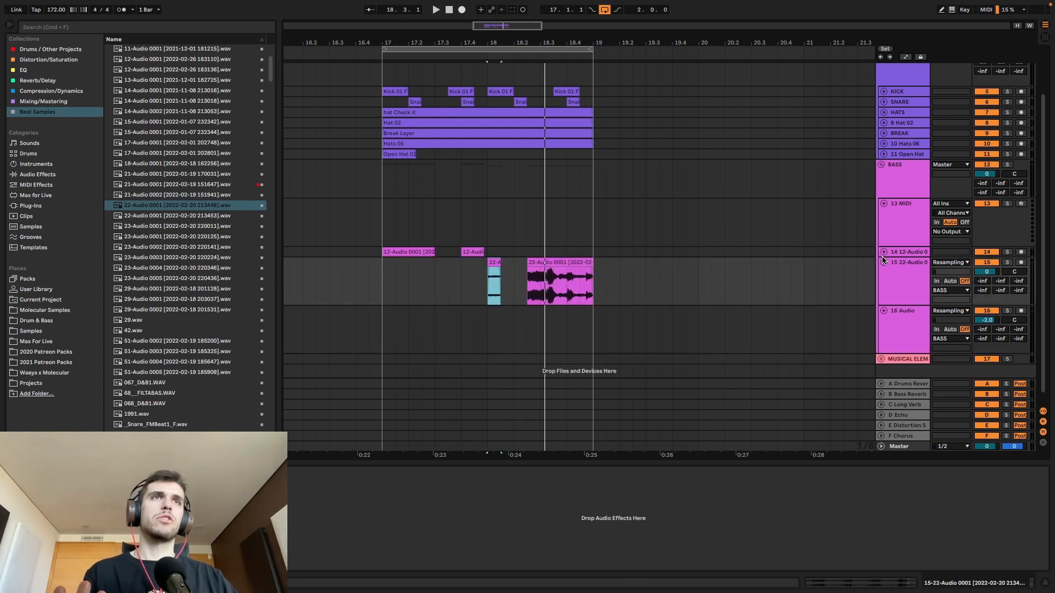
pyautogui.click(884, 262)
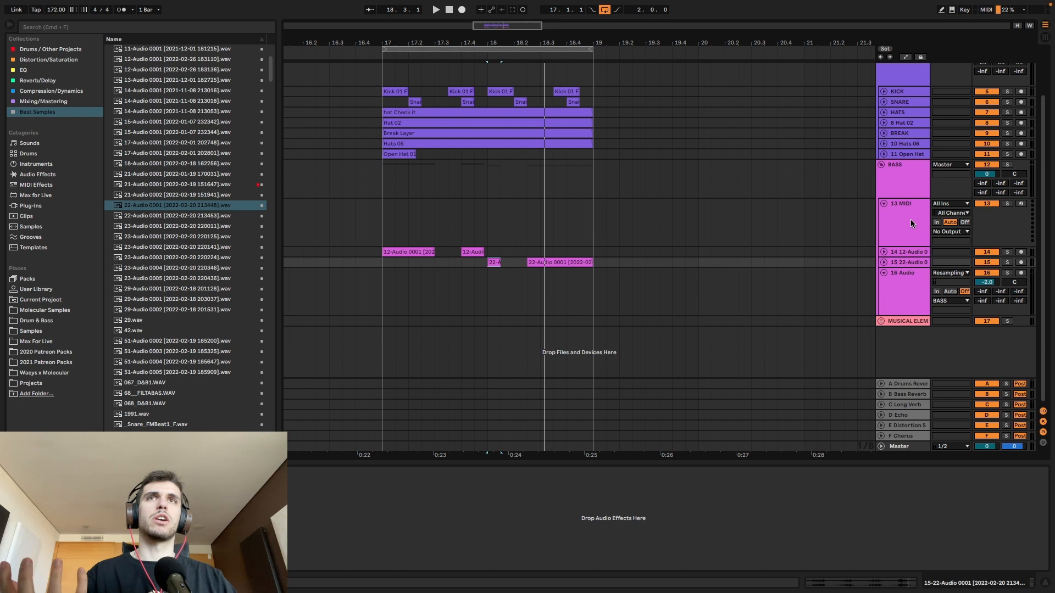
pyautogui.click(172, 257)
pyautogui.scroll(-2, 177, 262)
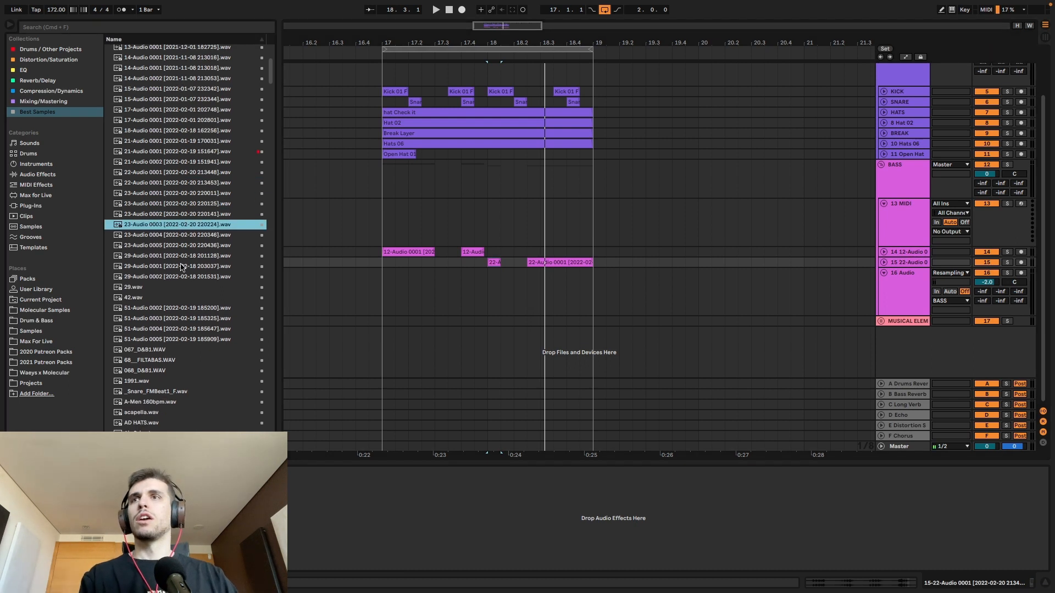
pyautogui.press('Down')
pyautogui.press('Down')
pyautogui.press('Up')
pyautogui.press('Up')
pyautogui.press('Up')
pyautogui.press('Up')
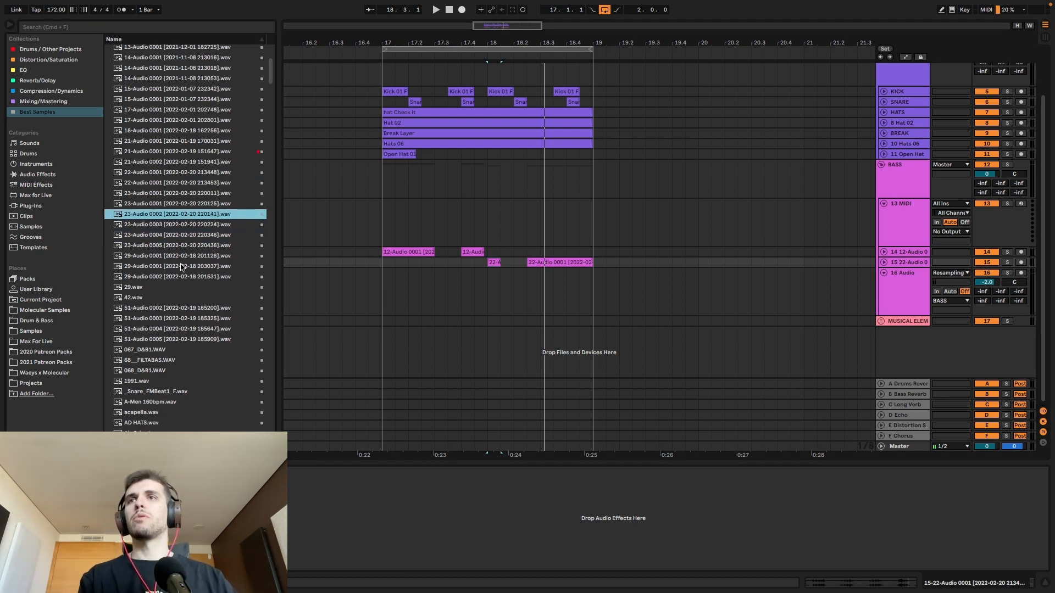
pyautogui.press('Down')
pyautogui.press('Down')
pyautogui.press('Down')
pyautogui.press('Down')
pyautogui.press('Down')
pyautogui.press('Down')
pyautogui.press('Down')
pyautogui.press('Down')
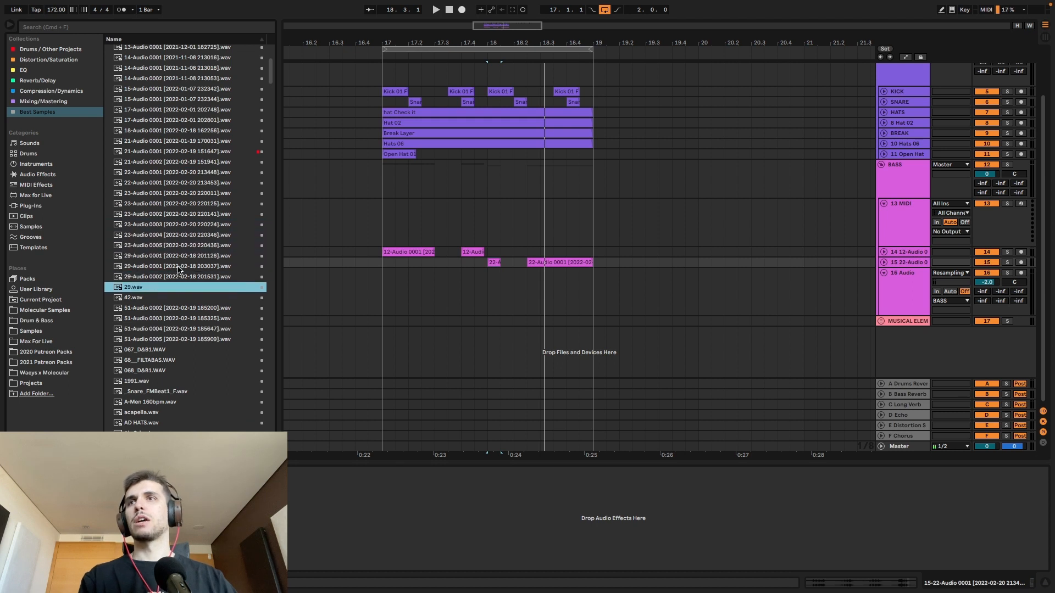
pyautogui.press('Up')
pyautogui.press('Up')
pyautogui.press('Up')
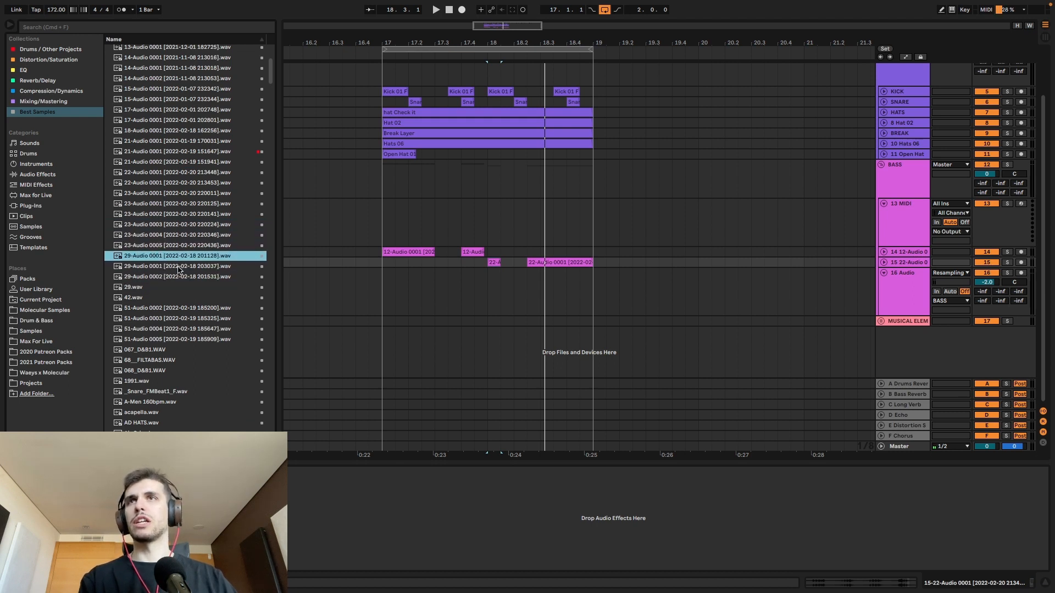
pyautogui.press('Down')
pyautogui.press('Down')
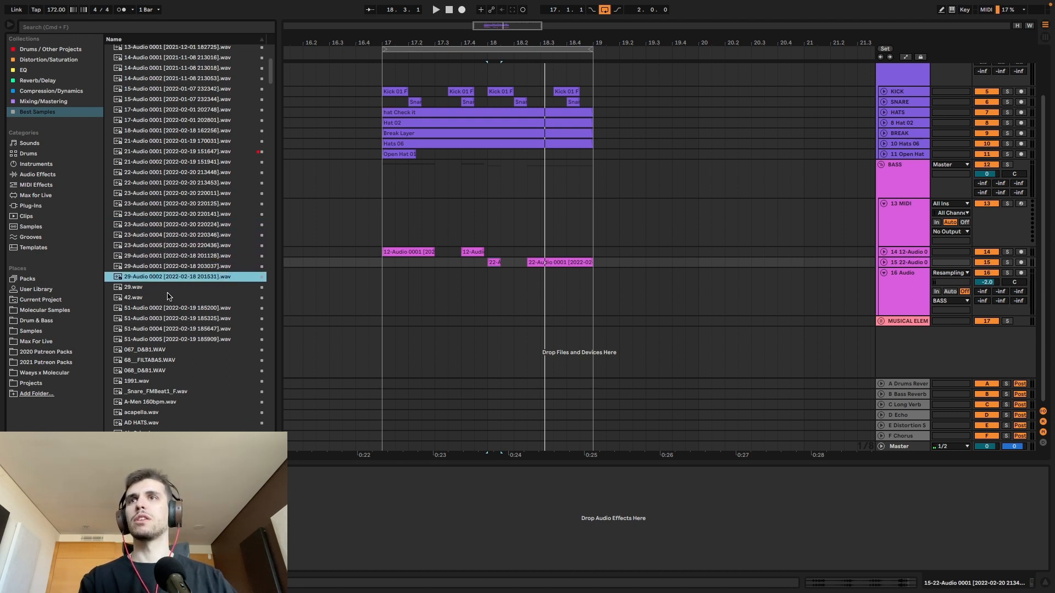
pyautogui.press('Up')
pyautogui.press('Up')
pyautogui.click(883, 273)
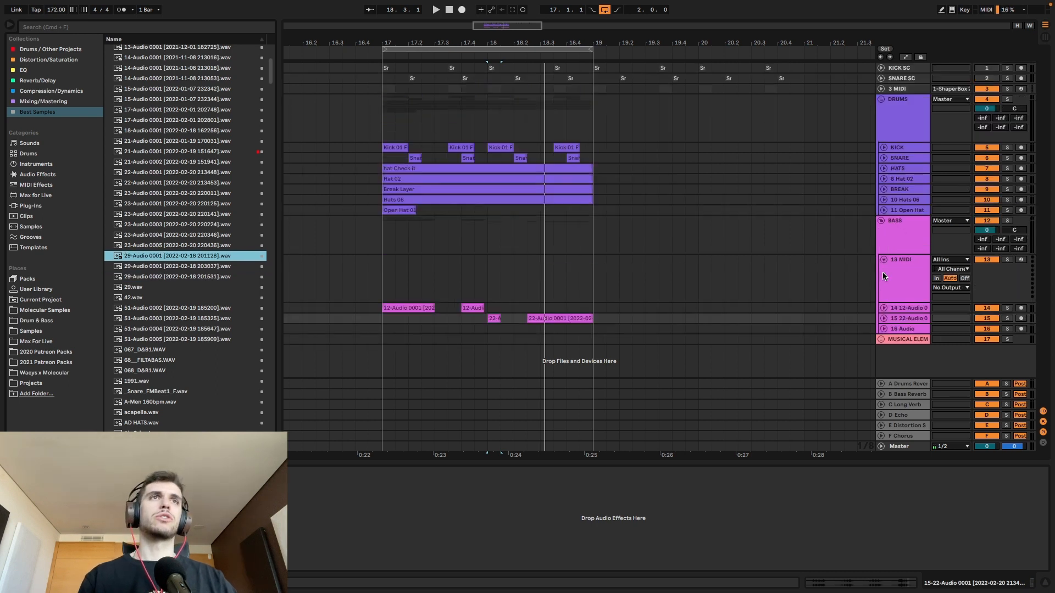
pyautogui.click(901, 329)
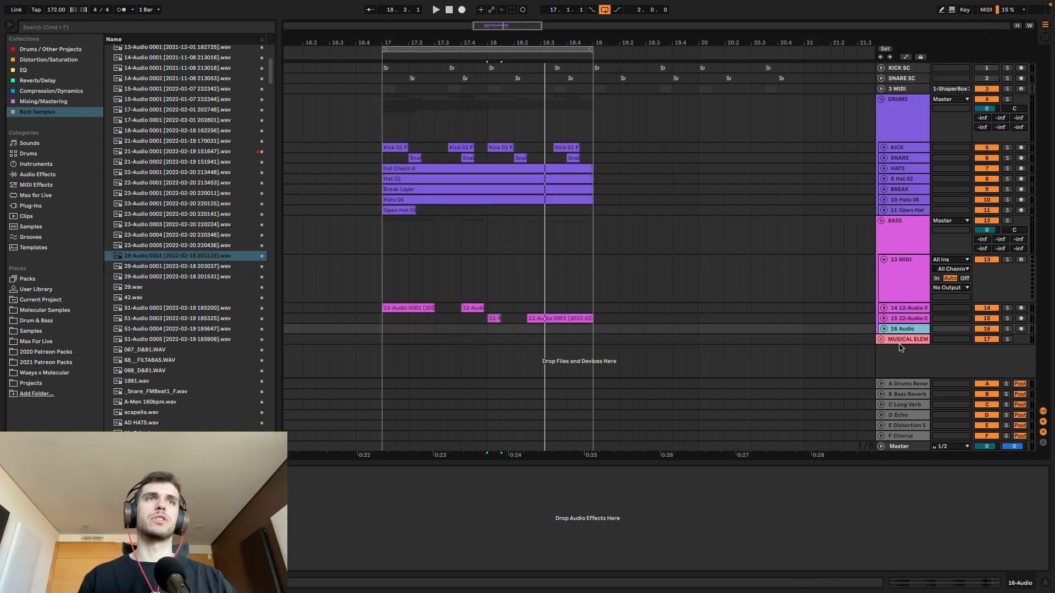
pyautogui.click(881, 339)
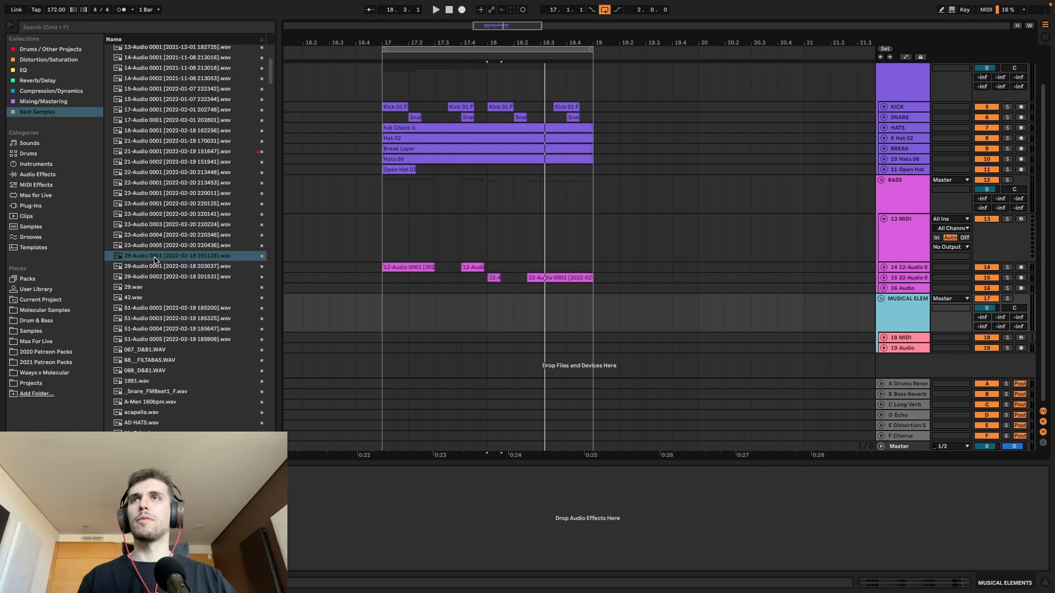
pyautogui.moveTo(155, 261); pyautogui.dragTo(390, 353)
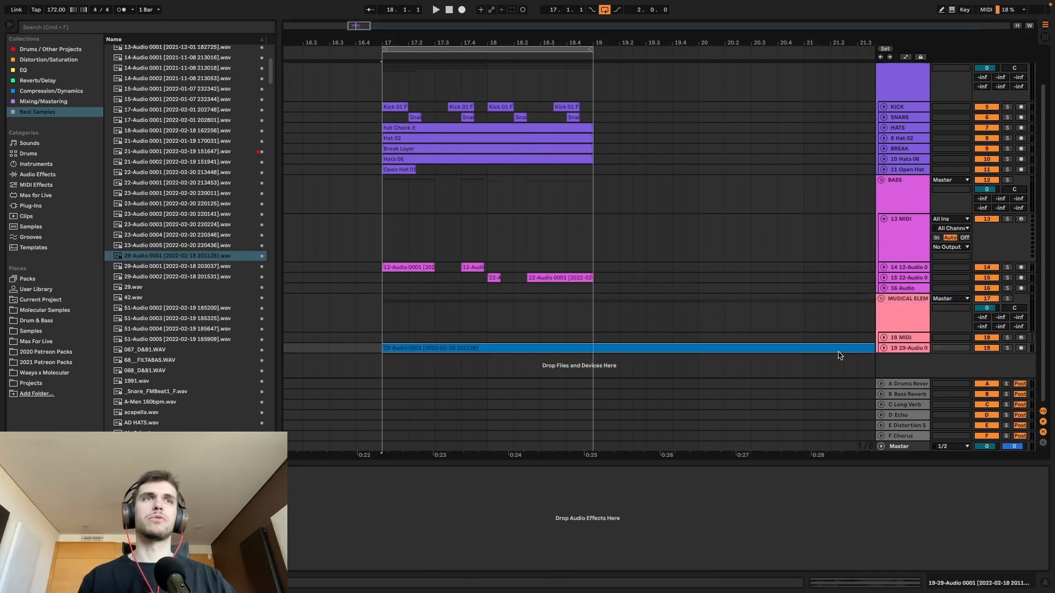
pyautogui.click(884, 348)
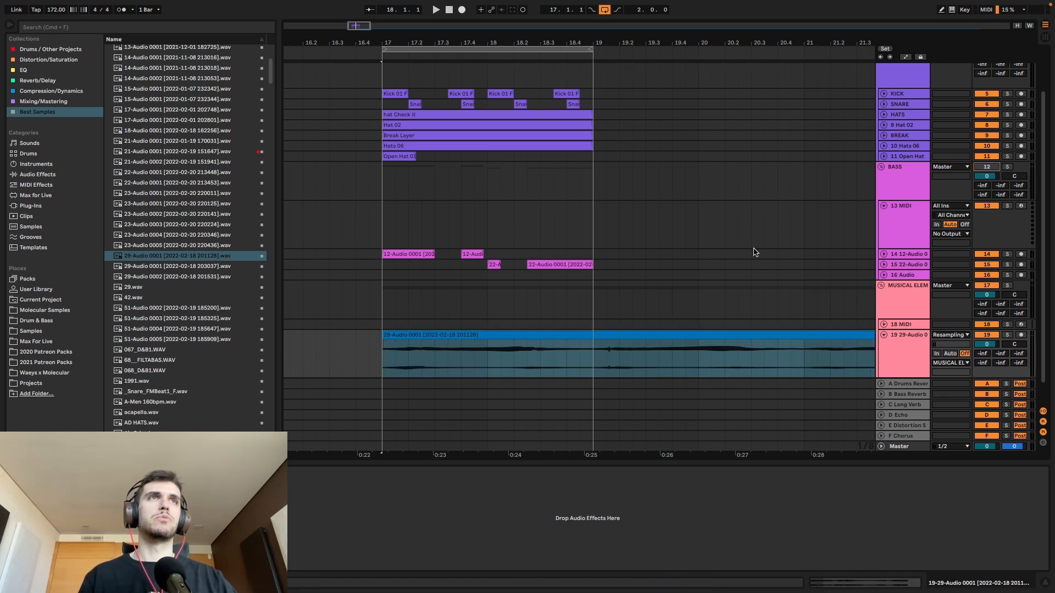
# Turn off warping for the 29-Audio clip and play the loop with track 19's volume lowered to -4.2 dB
pyautogui.click(946, 584)
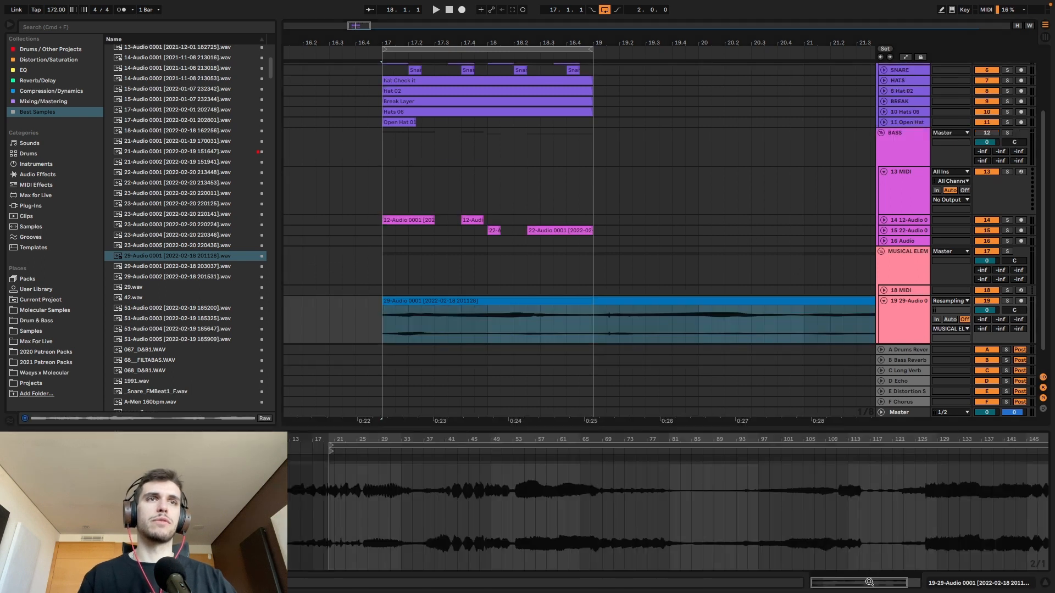
pyautogui.click(117, 457)
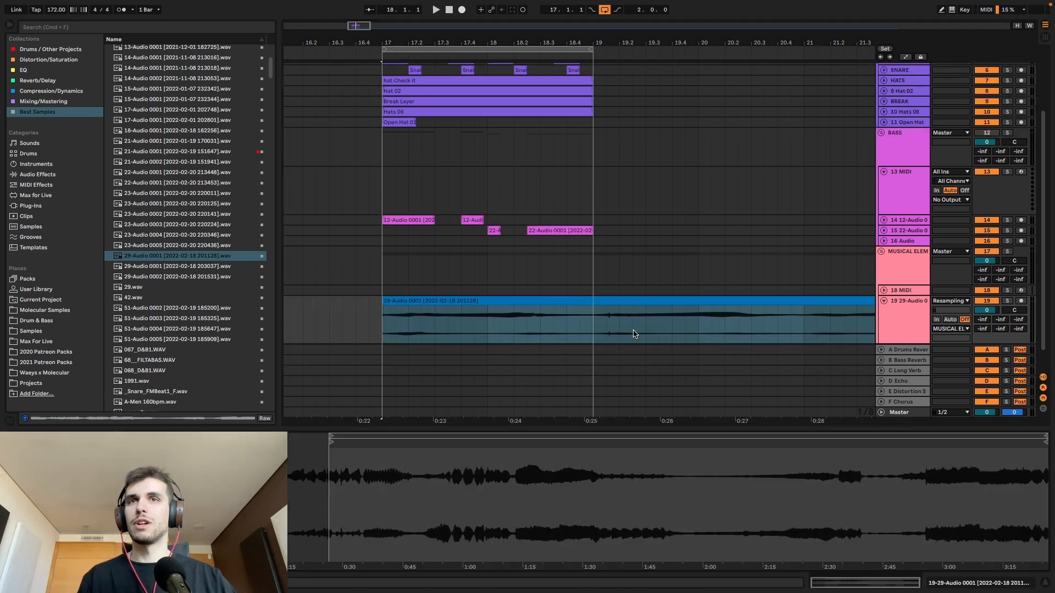
pyautogui.press('space')
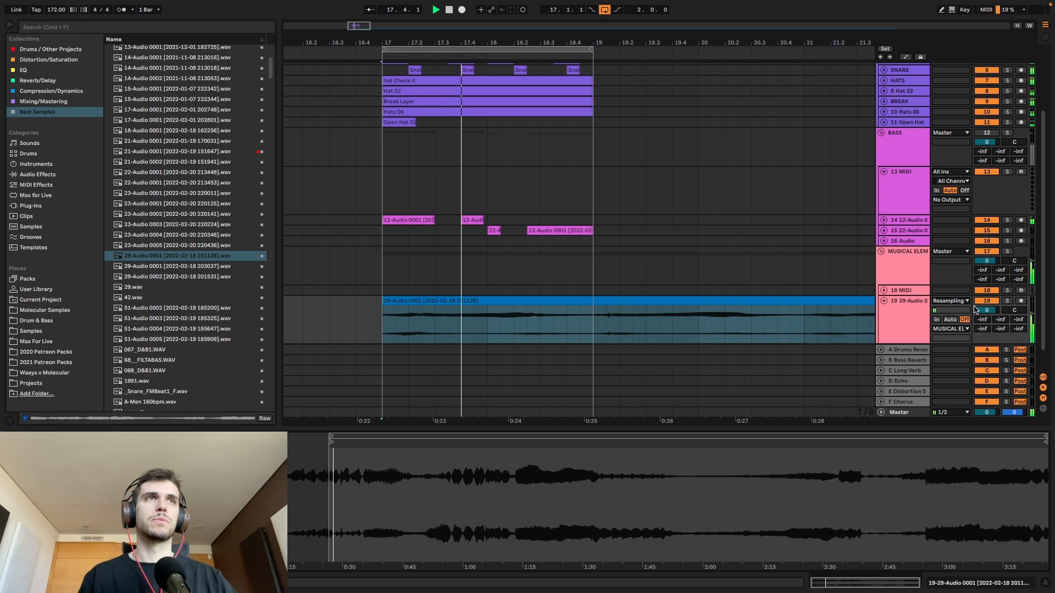
pyautogui.press('space')
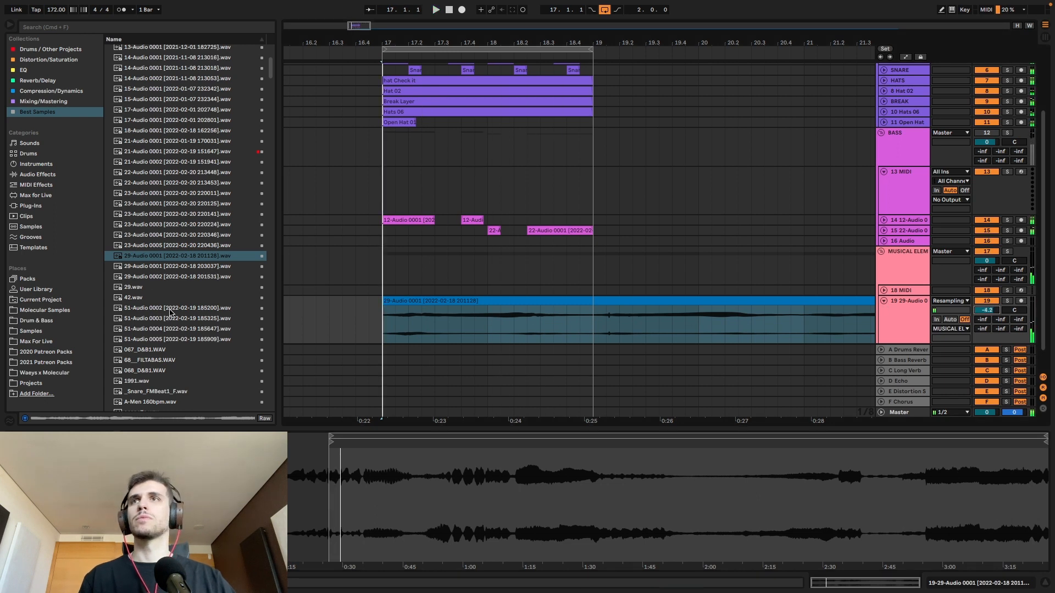
pyautogui.click(162, 309)
pyautogui.scroll(-3, 162, 309)
pyautogui.press('Down')
pyautogui.press('Down')
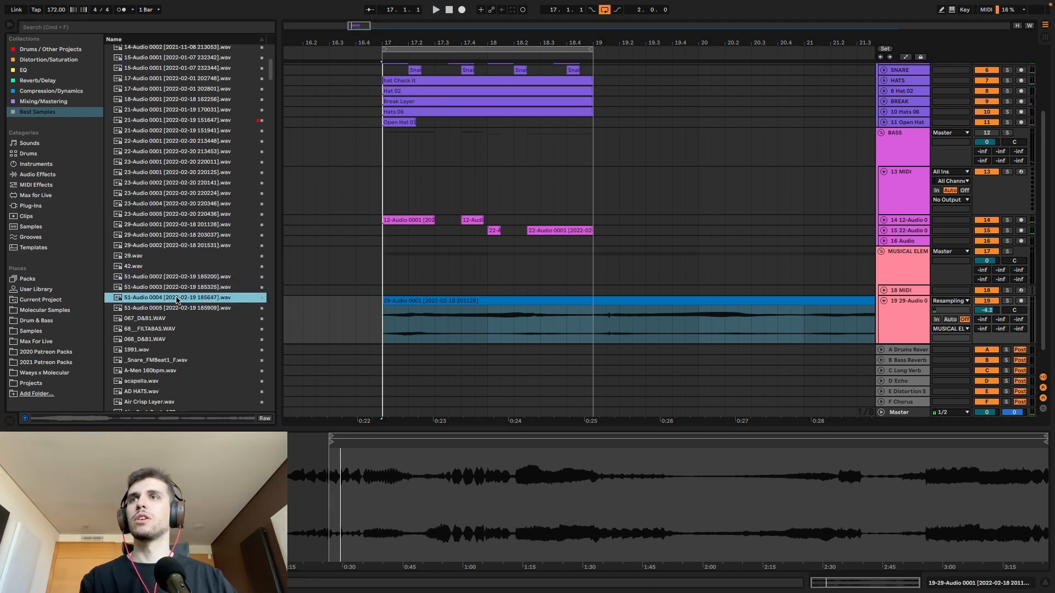
pyautogui.click(166, 287)
pyautogui.moveTo(163, 289); pyautogui.dragTo(384, 325)
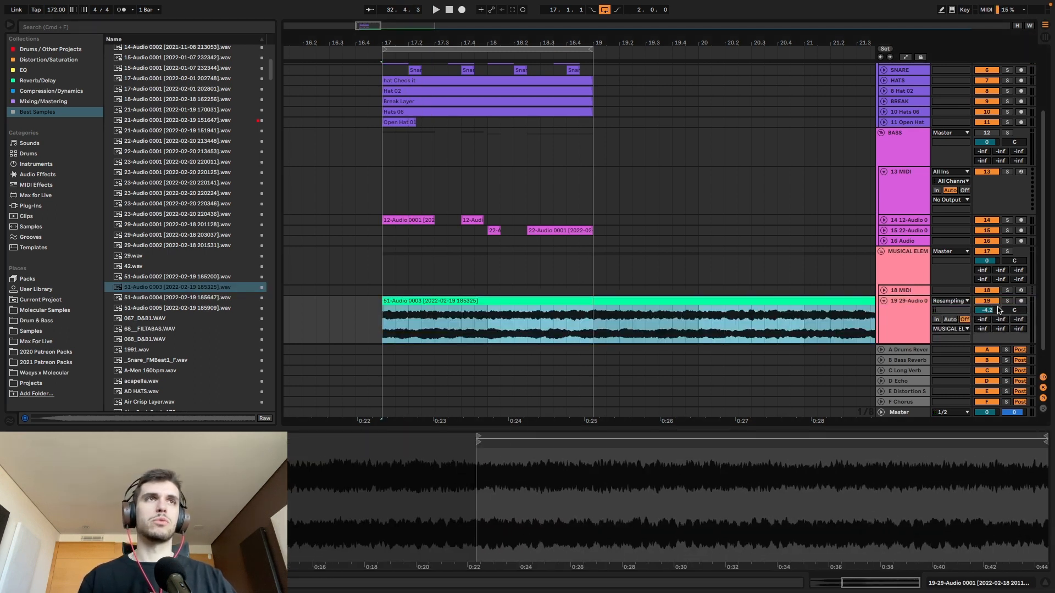
# Lower track 19's volume to -10.0 dB and split its 51-Audio 0003 clip at 18.4 and bar 19 during playback
pyautogui.moveTo(994, 311); pyautogui.dragTo(994, 324)
pyautogui.press('space')
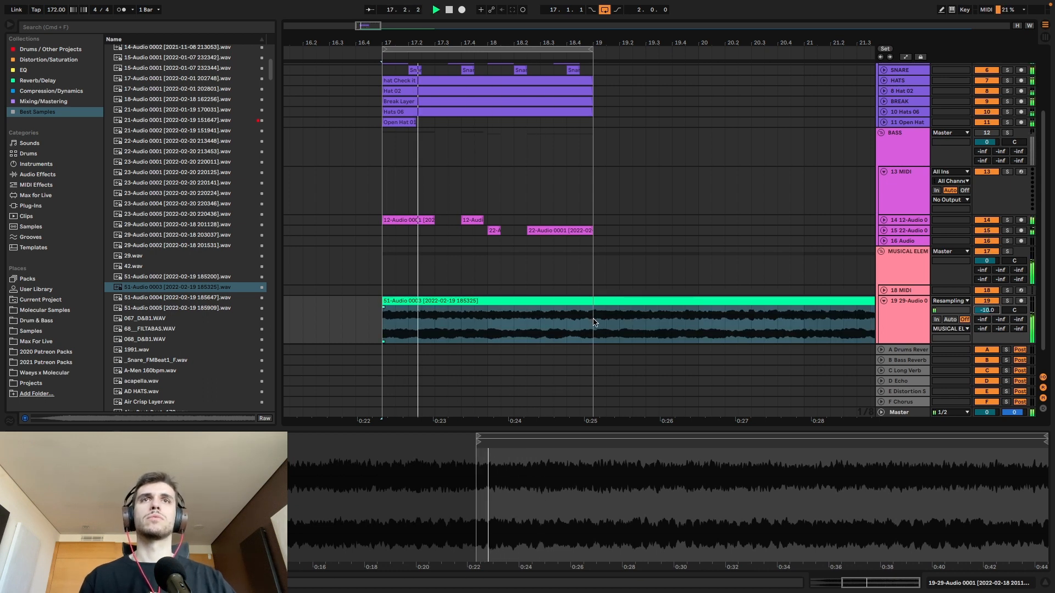
pyautogui.click(570, 323)
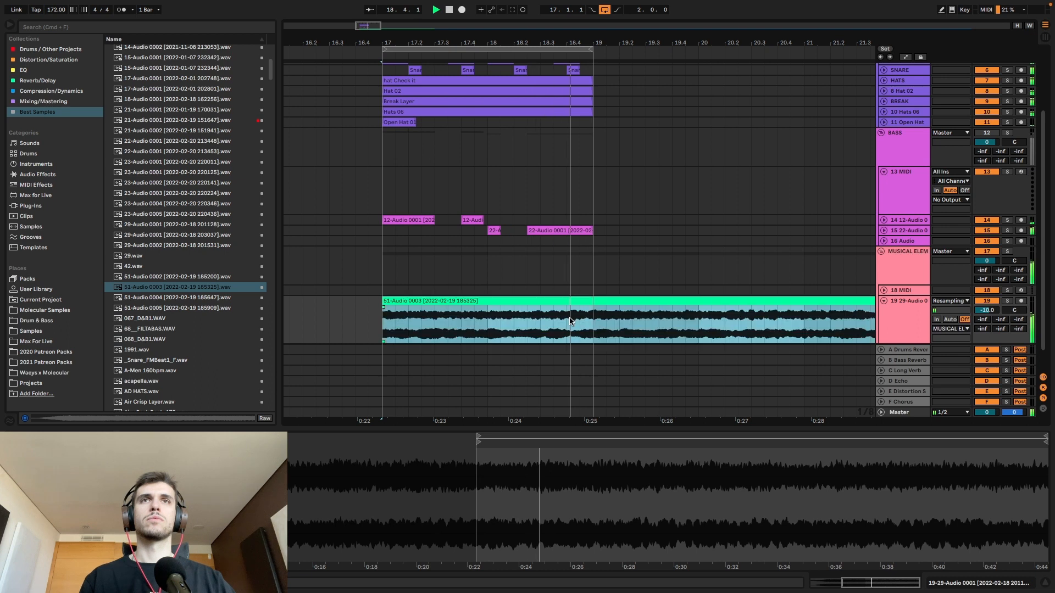
pyautogui.click(568, 322)
pyautogui.press('super+e')
pyautogui.click(593, 320)
pyautogui.press('super+e')
pyautogui.click(580, 301)
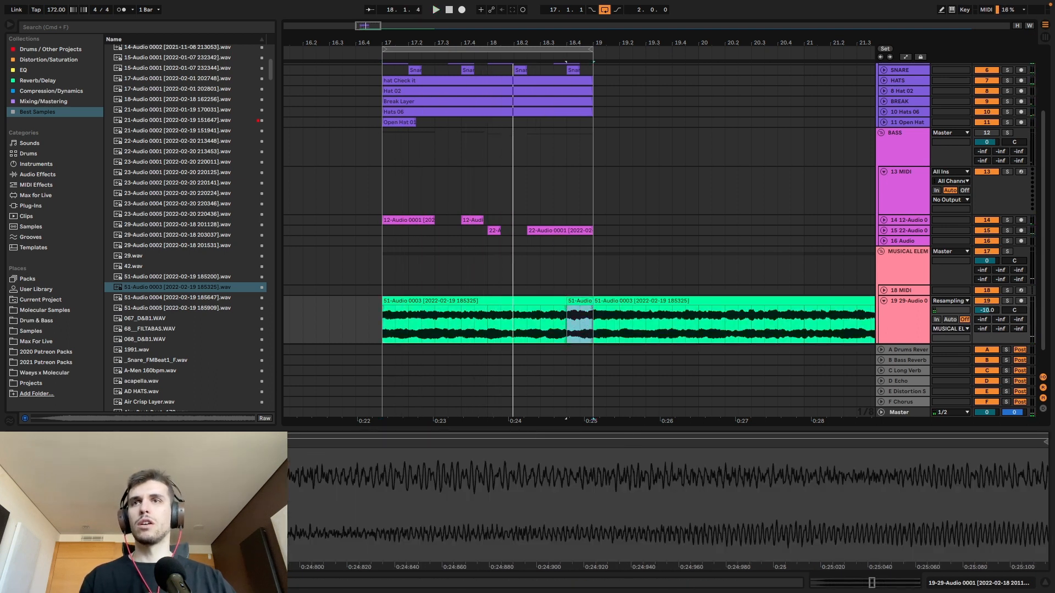
# Check the split 51-Audio 0003 clips in the loop, lowering track 19's volume to -12.1 dB
pyautogui.press('space')
pyautogui.press('Down')
pyautogui.click(498, 300)
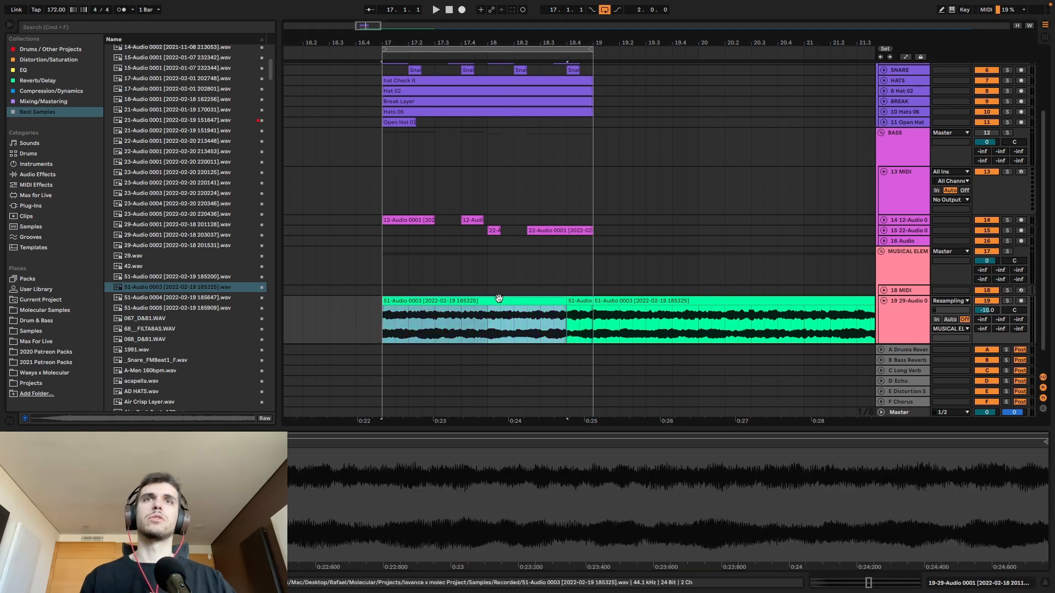
pyautogui.press('space')
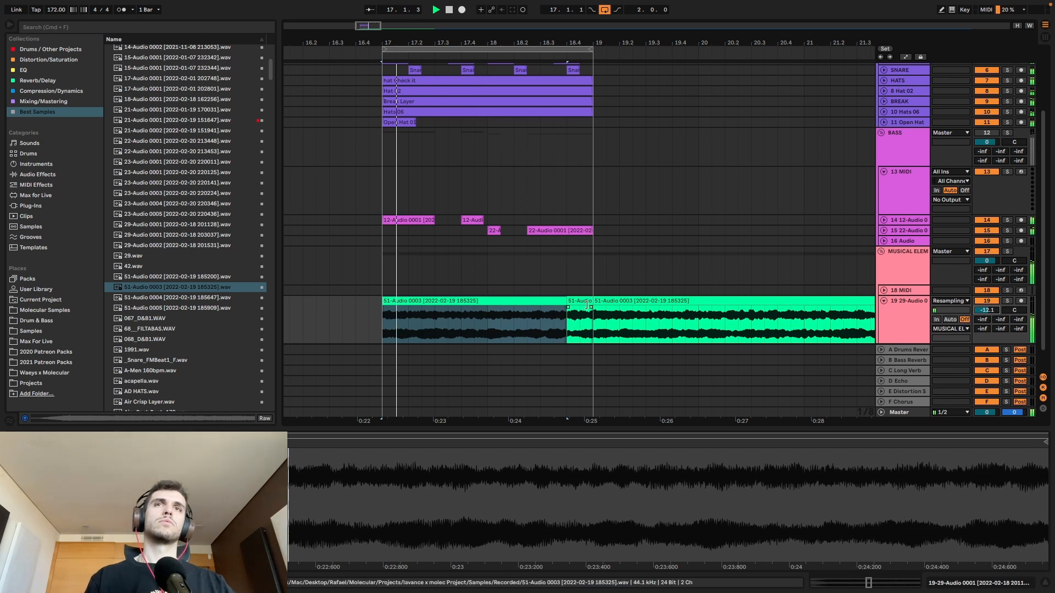
pyautogui.click(578, 318)
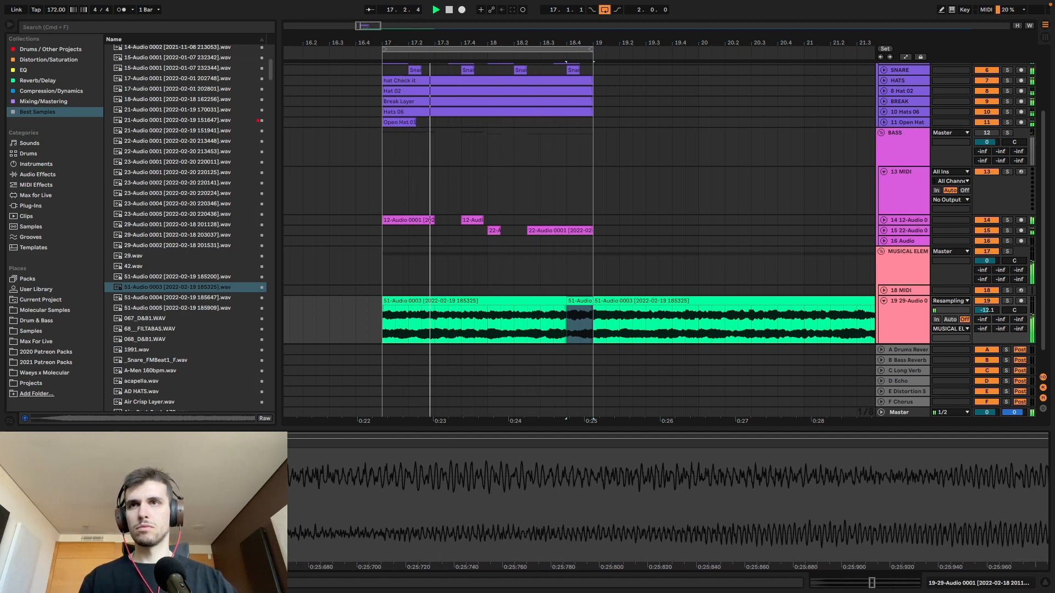
# Delete the part of the 51-Audio 0003 clip after bar 19 and stop playback
pyautogui.click(620, 300)
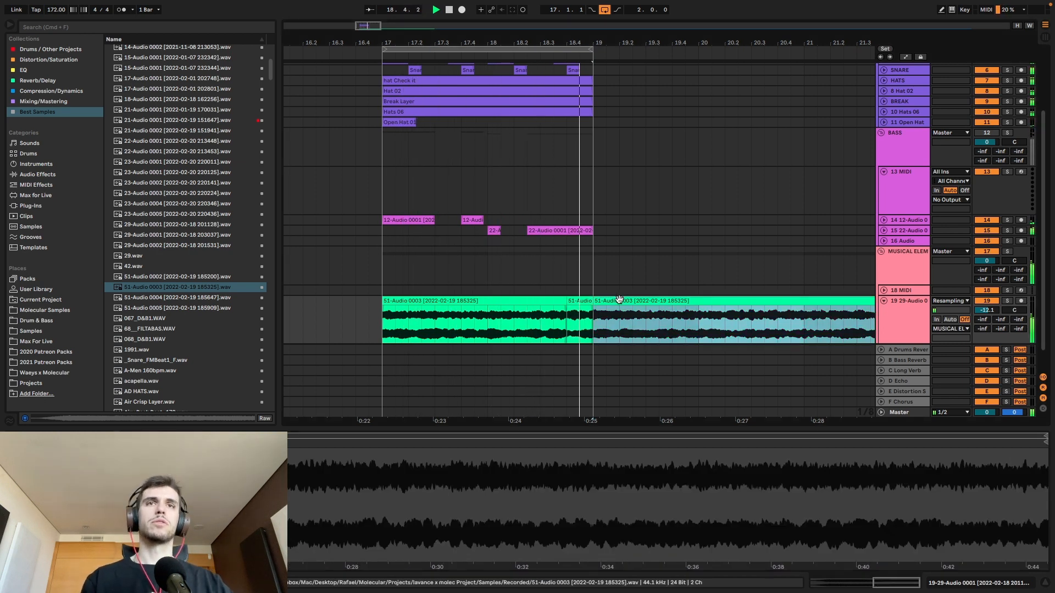
pyautogui.press('Delete')
pyautogui.click(579, 300)
pyautogui.press('space')
pyautogui.click(564, 300)
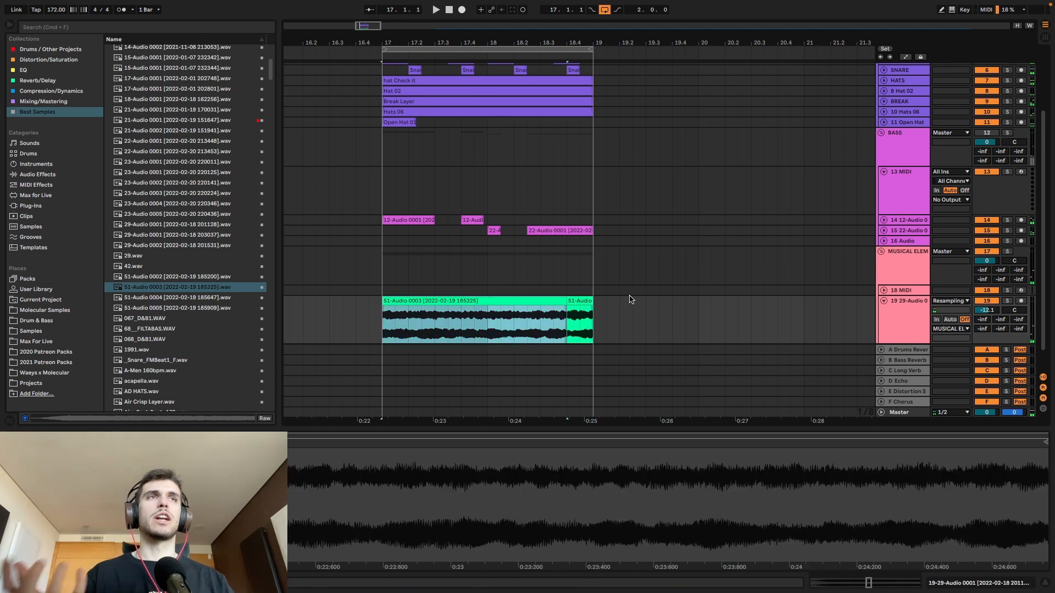
# Add an audio track after track 19, audition samples through 068_D&B1.WAV, and place 068_D&B1.WAV on it at bar 17
pyautogui.click(981, 584)
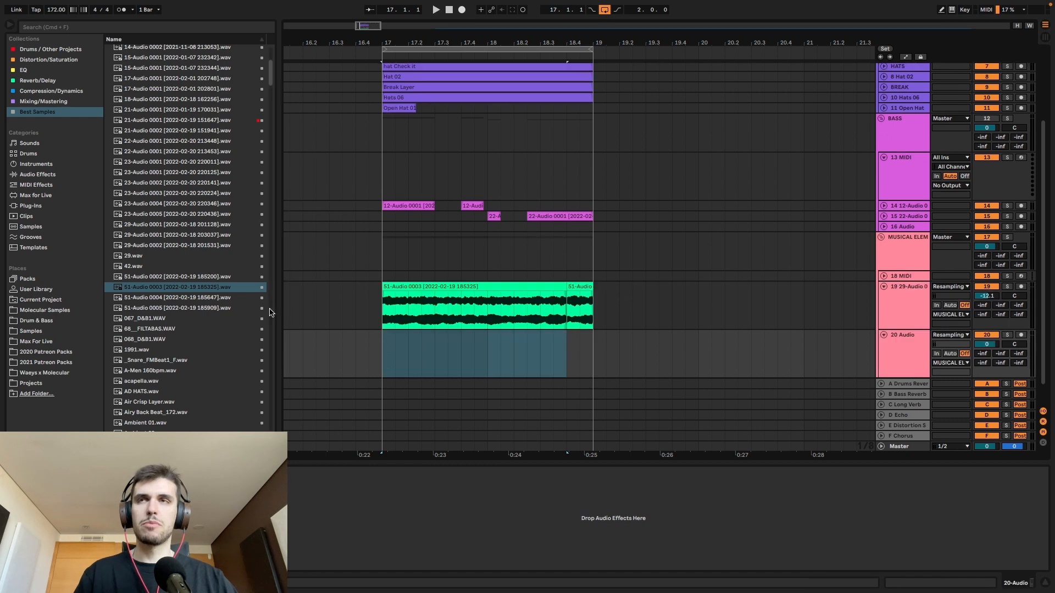
pyautogui.click(231, 300)
pyautogui.scroll(-1, 198, 305)
pyautogui.press('Down')
pyautogui.press('Down')
pyautogui.press('Down')
pyautogui.press('Down')
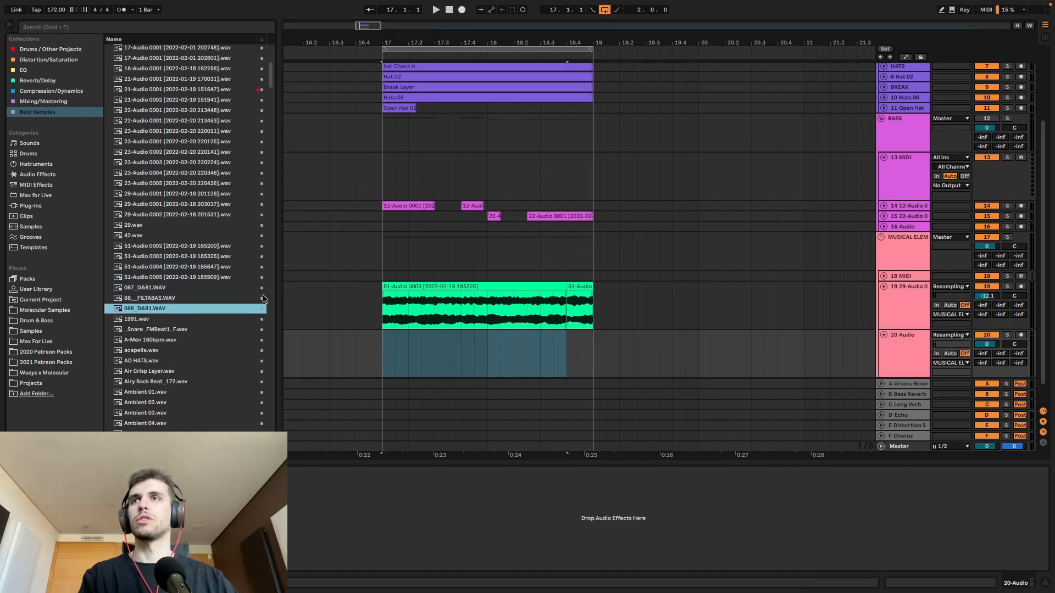
pyautogui.scroll(-3, 196, 307)
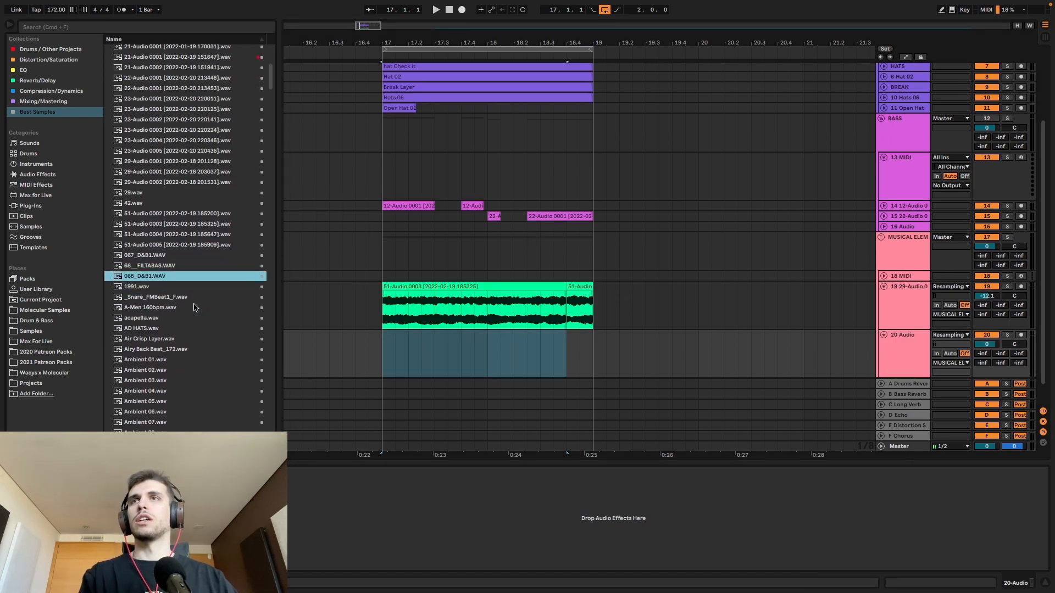
pyautogui.moveTo(169, 279); pyautogui.dragTo(384, 357)
# Move the soloed 068_D&B1 track to the end of the DRUMS group and duplicate its clip at bar 18, with volume at -8.7 dB
pyautogui.moveTo(915, 346); pyautogui.dragTo(898, 125)
pyautogui.click(1007, 119)
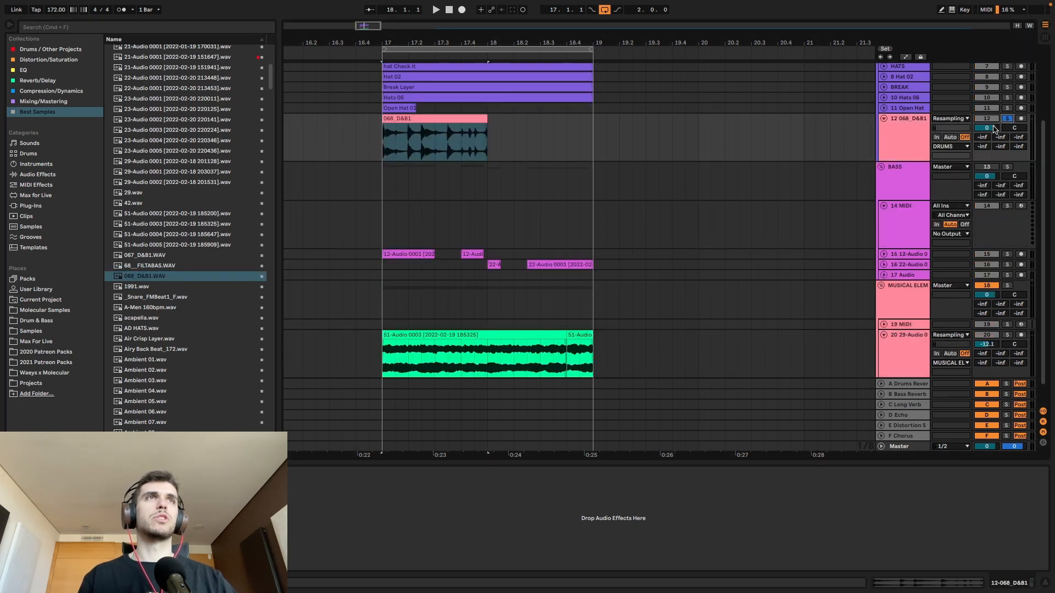
pyautogui.press('space')
pyautogui.click(439, 118)
pyautogui.press('super+d')
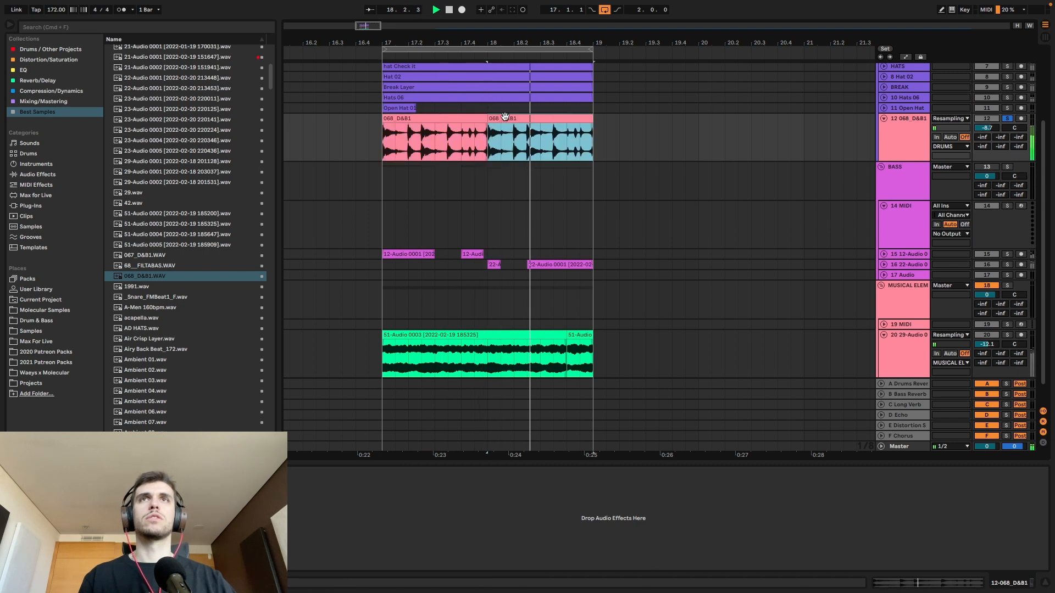
pyautogui.click(437, 138)
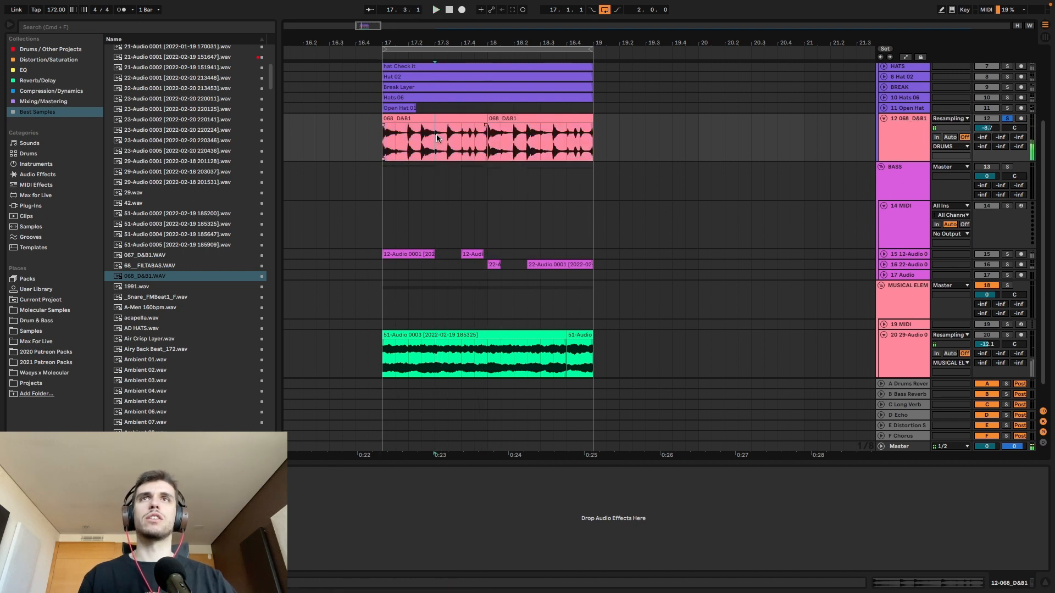
# Select both 068_D&B1 clips and open their waveform for inspection
pyautogui.click(479, 121)
pyautogui.keyDown('shift'); pyautogui.click(503, 117); pyautogui.keyUp('shift')
pyautogui.click(905, 584)
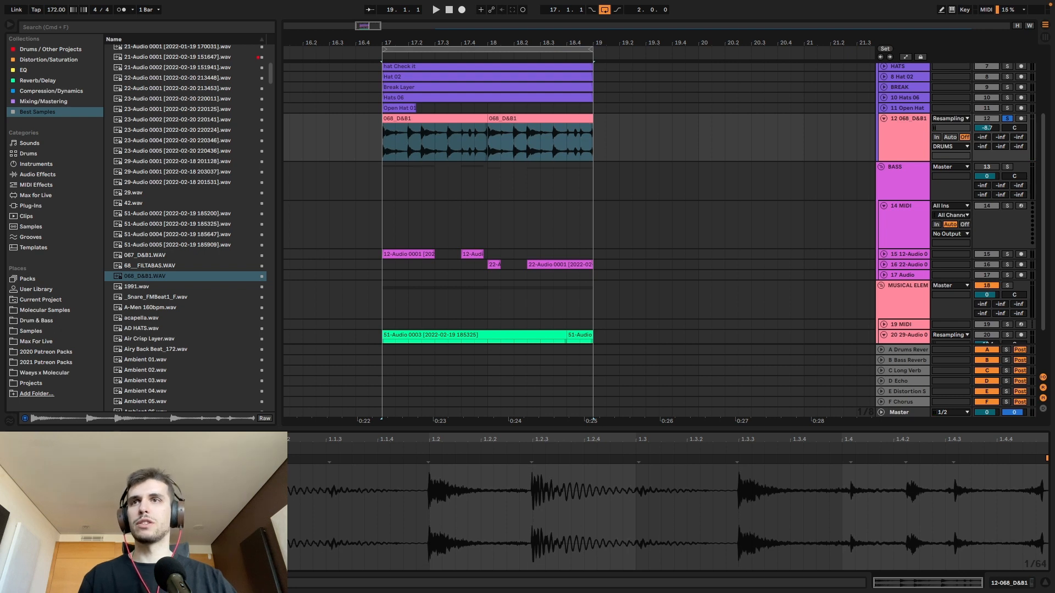
pyautogui.click(446, 134)
# Check the 068_D&B1 loop against the soloed DRUMS group, lower its volume to -12.2 dB, and unsolo the drums
pyautogui.scroll(4, 714, 165)
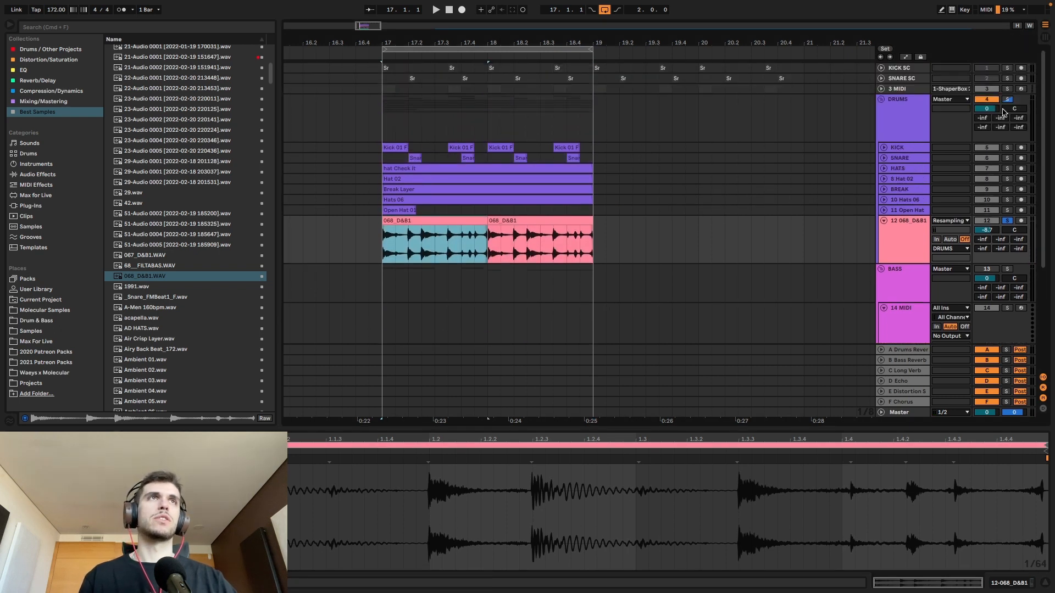
pyautogui.click(1008, 99)
pyautogui.press('space')
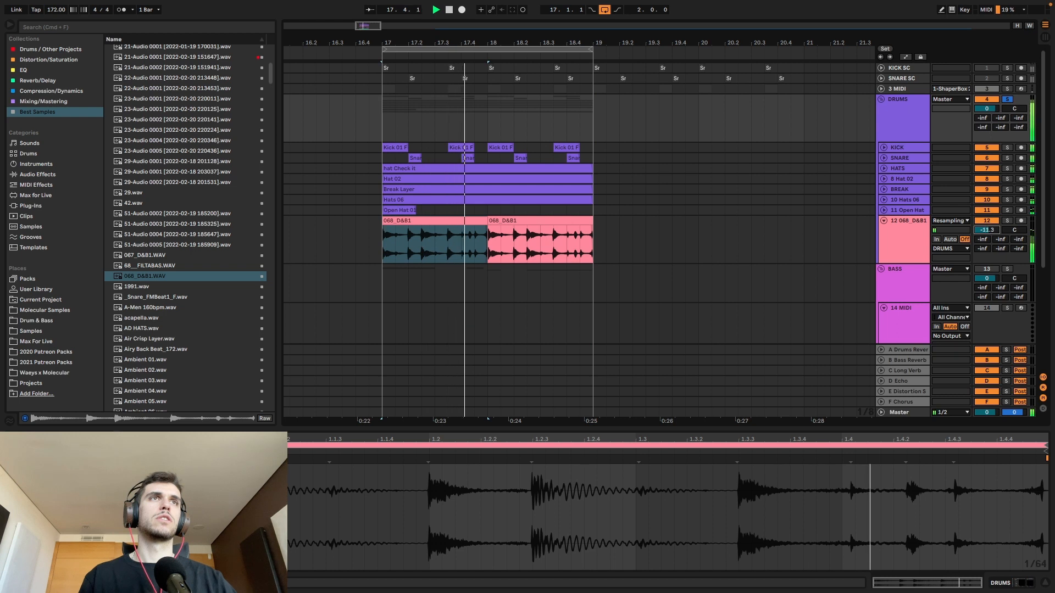
pyautogui.click(1008, 99)
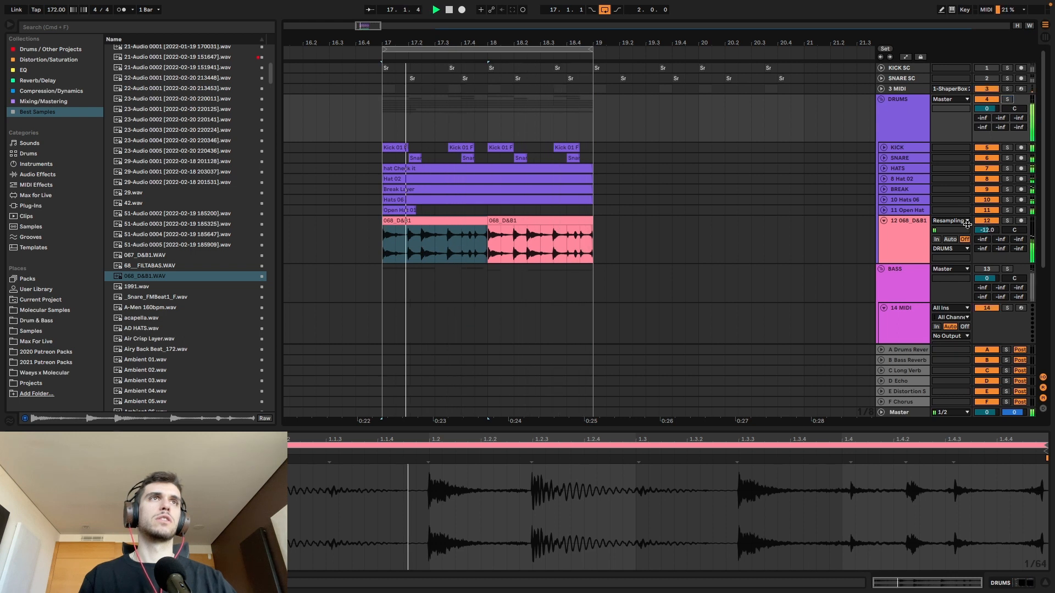
pyautogui.moveTo(987, 230); pyautogui.dragTo(987, 234)
pyautogui.scroll(-2, 901, 220)
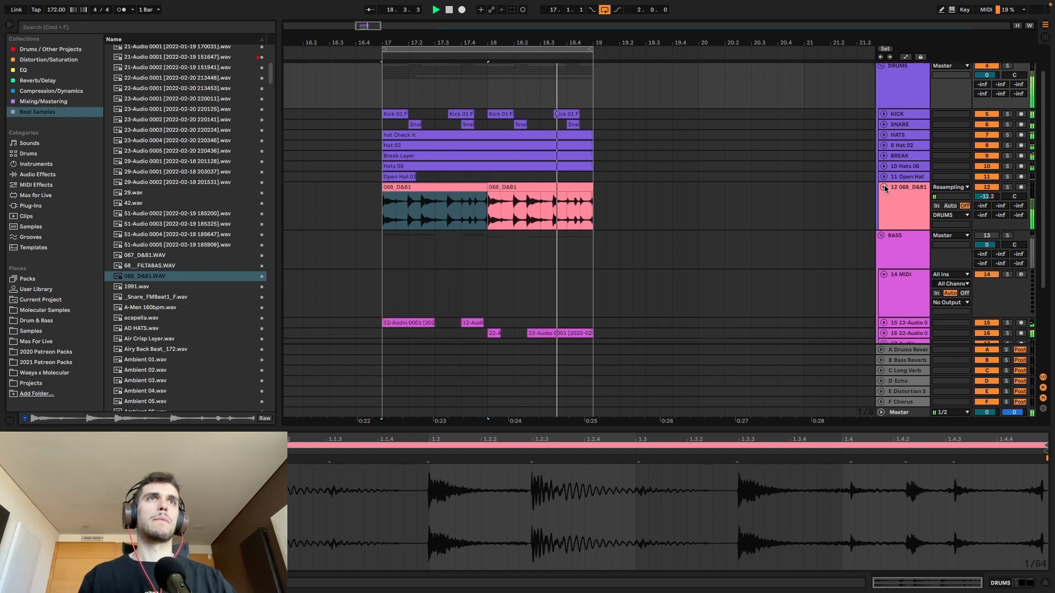
# Collapse the 068_D&B1 track and the MUSICAL ELEM group
pyautogui.click(884, 187)
pyautogui.scroll(-3, 879, 203)
pyautogui.click(881, 275)
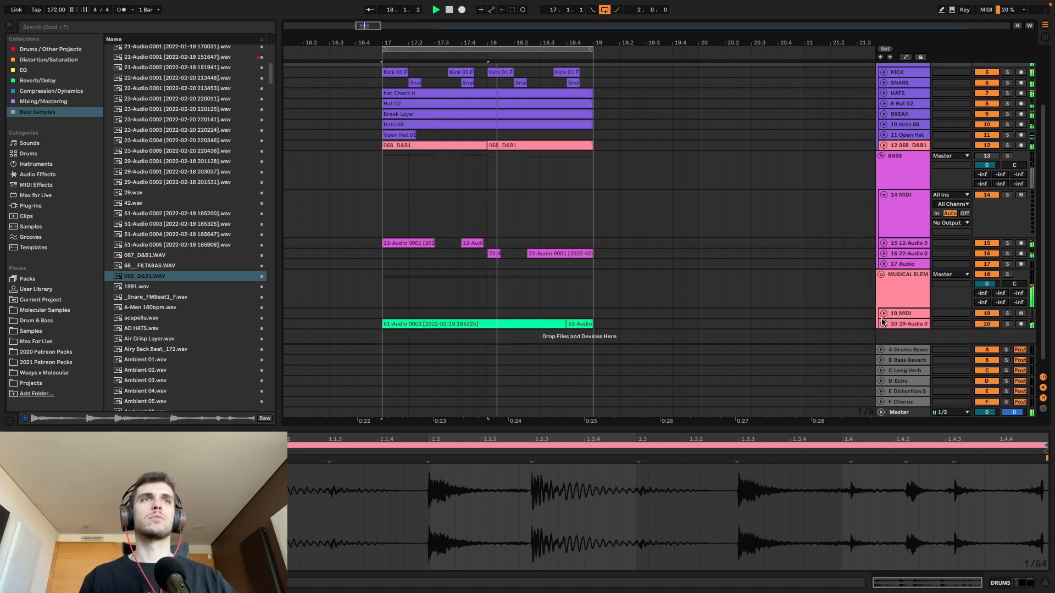
# Stop playback and audition favourite samples, including 1991.wav, Airy Back Beat_172.wav, Ambient 08.wav and Bass 89.wav
pyautogui.click(163, 288)
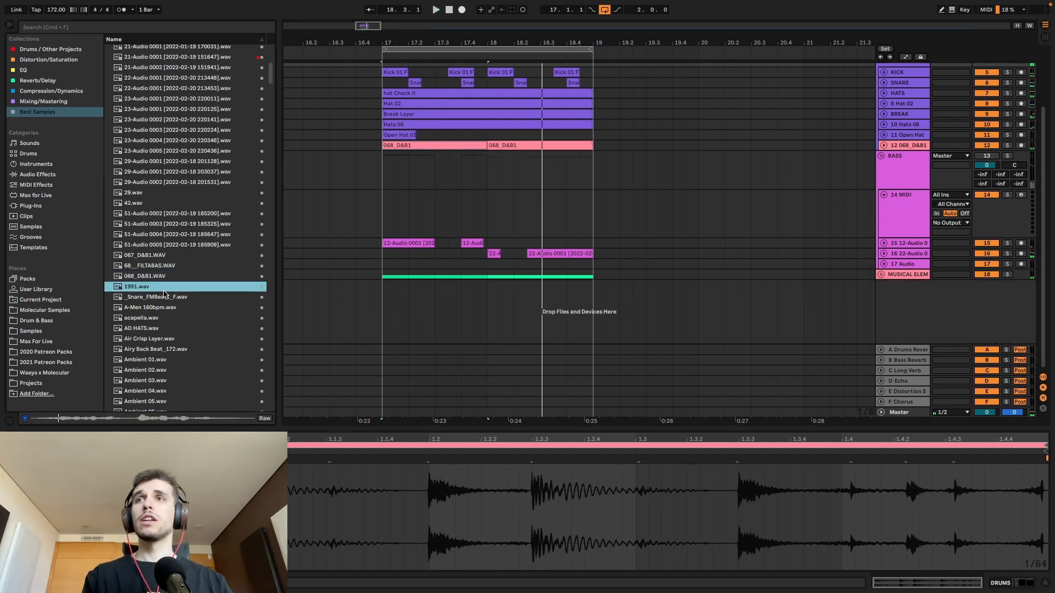
pyautogui.scroll(-1, 163, 292)
pyautogui.click(157, 328)
pyautogui.scroll(-10, 170, 330)
pyautogui.scroll(3, 152, 130)
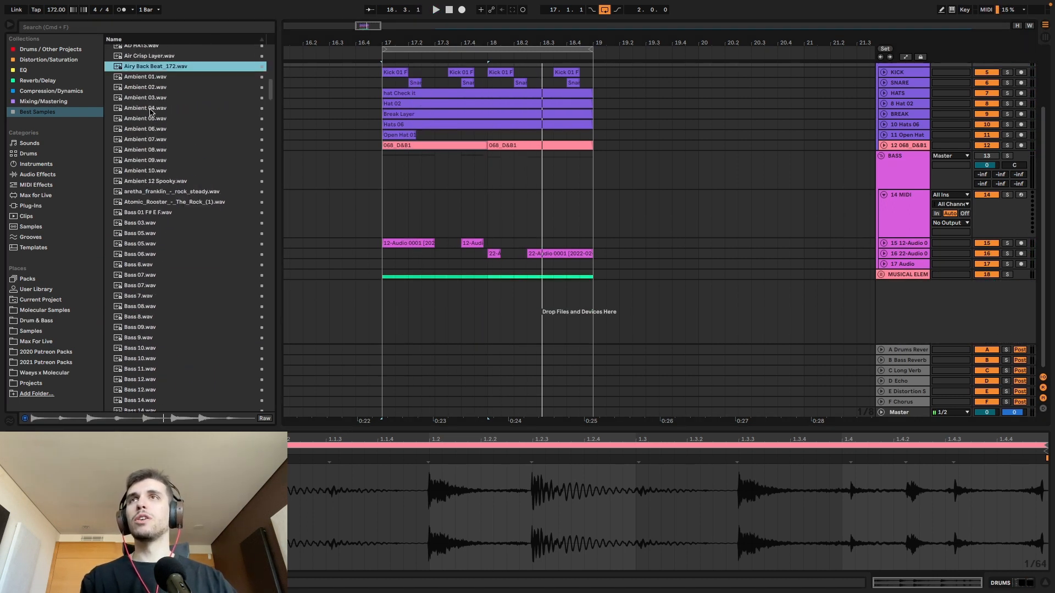
pyautogui.click(167, 193)
pyautogui.scroll(-3, 166, 195)
pyautogui.click(158, 148)
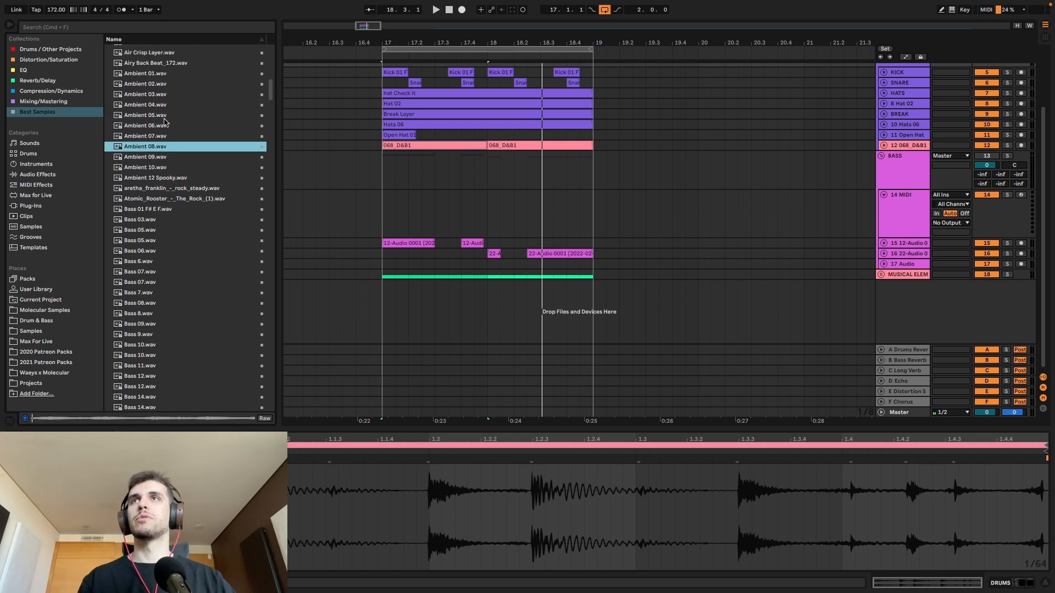
pyautogui.scroll(-15, 169, 269)
pyautogui.click(144, 159)
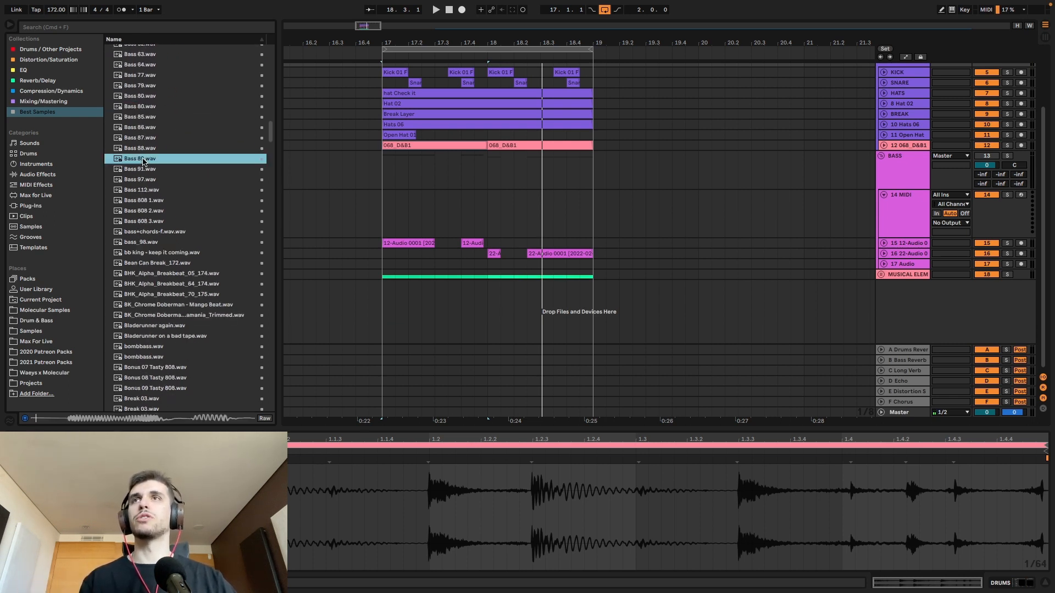
# Expand track 16 in the BASS group and insert a new audio track directly below it
pyautogui.click(980, 276)
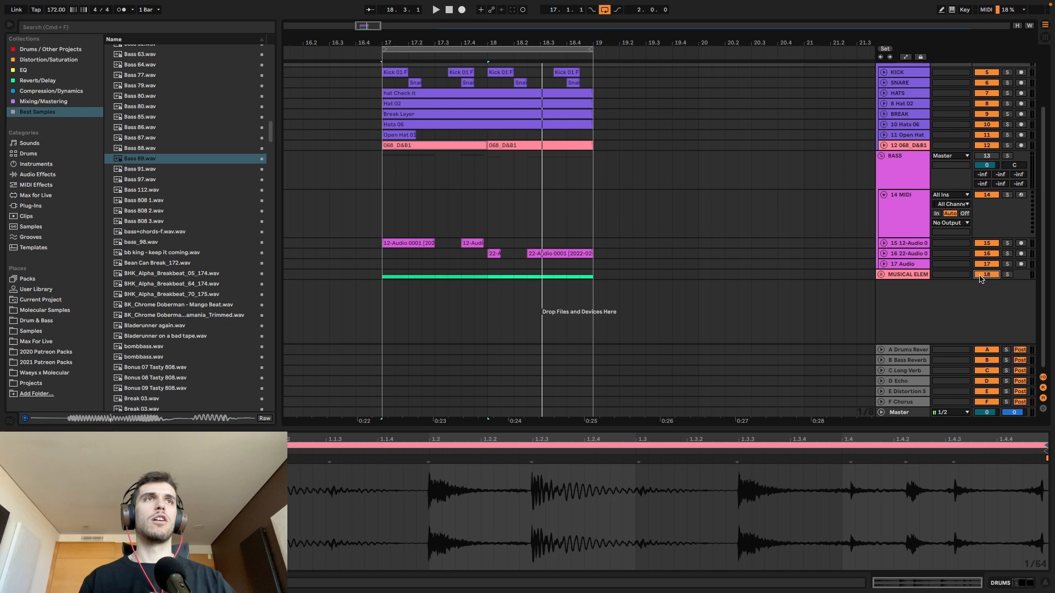
pyautogui.click(883, 253)
pyautogui.click(894, 256)
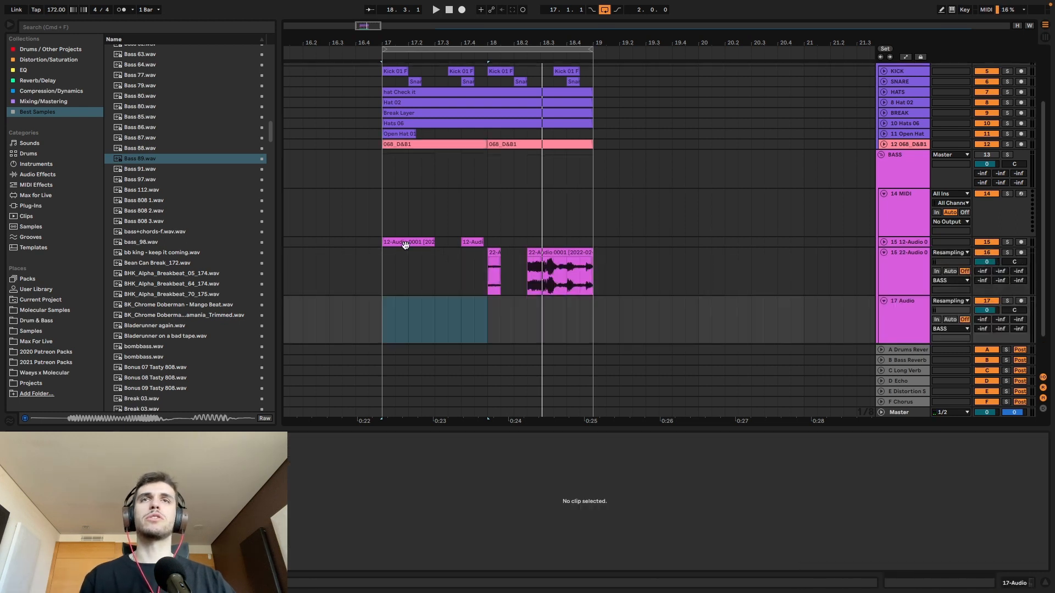
# Audition Bass 808 2.wav from the Best Samples collection and place it on track 17 just after bar 18
pyautogui.click(44, 185)
pyautogui.click(38, 112)
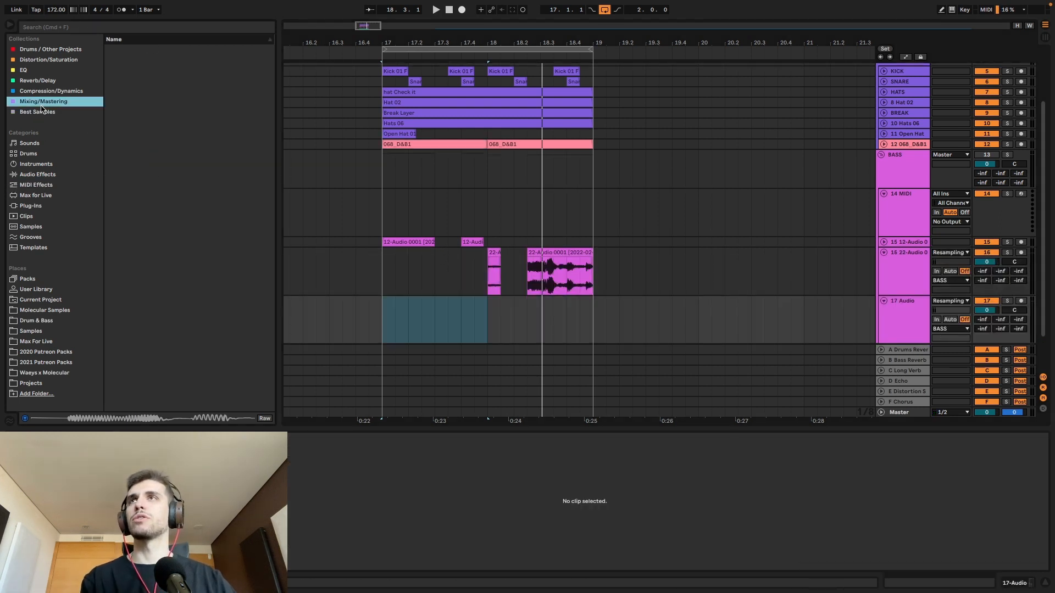
pyautogui.click(144, 252)
pyautogui.click(157, 211)
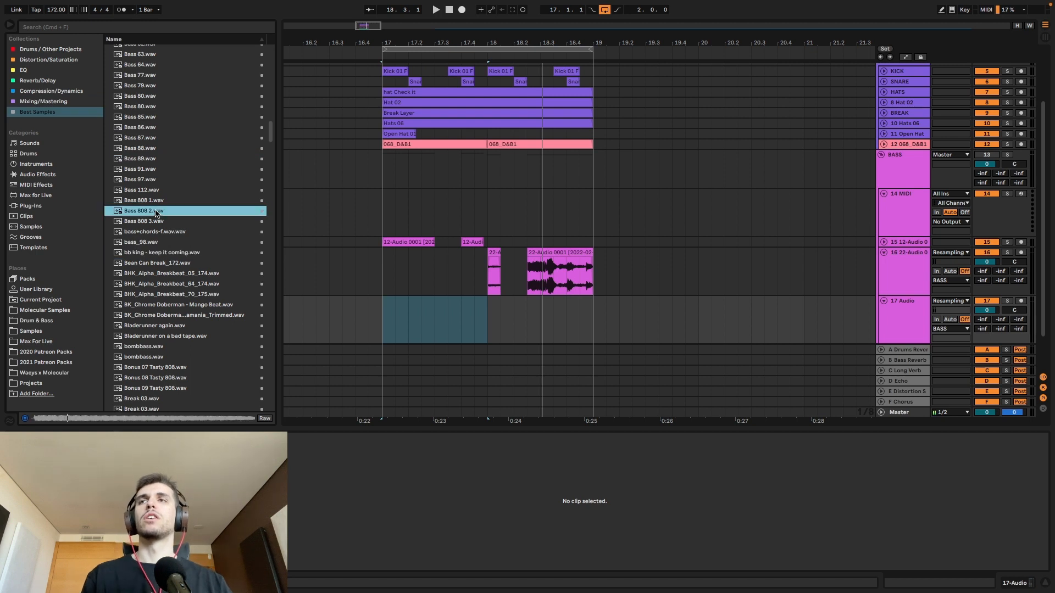
pyautogui.moveTo(274, 242); pyautogui.dragTo(522, 305)
# Split the Bass 808 2 clip at 18.2 and delete the part after it
pyautogui.click(515, 320)
pyautogui.press('super+e')
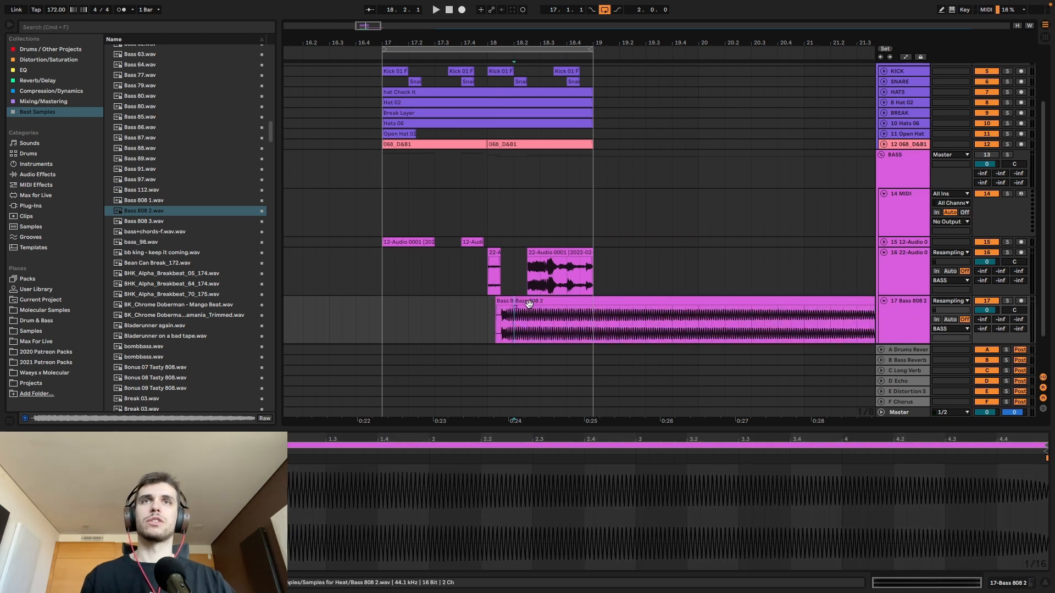
pyautogui.click(527, 302)
pyautogui.press('Delete')
pyautogui.click(501, 300)
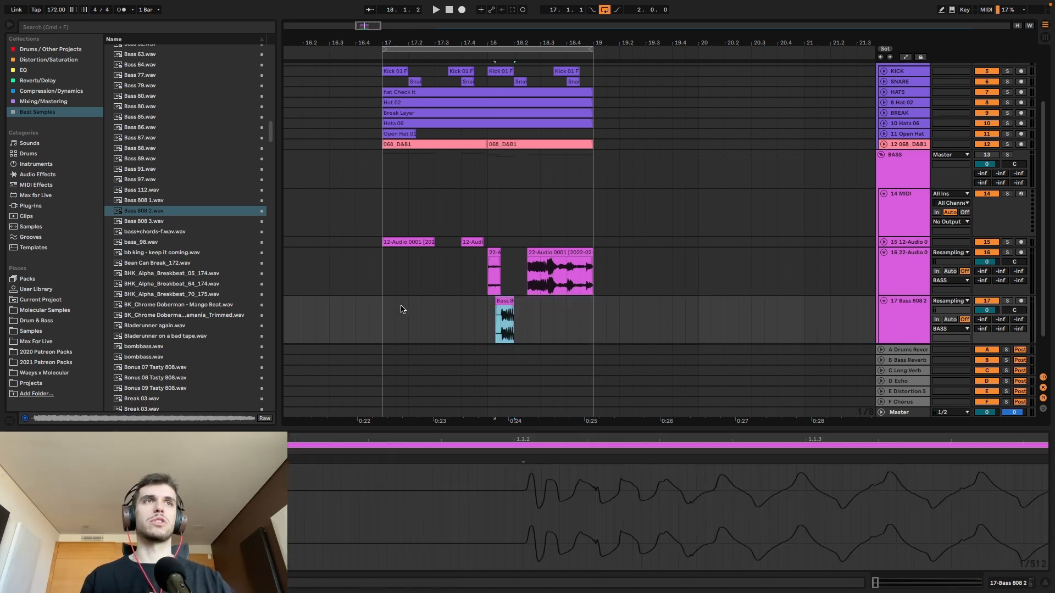
# Reactivate the BASS group and play the loop from bar 17, muting the 068_D&B1 track
pyautogui.click(383, 313)
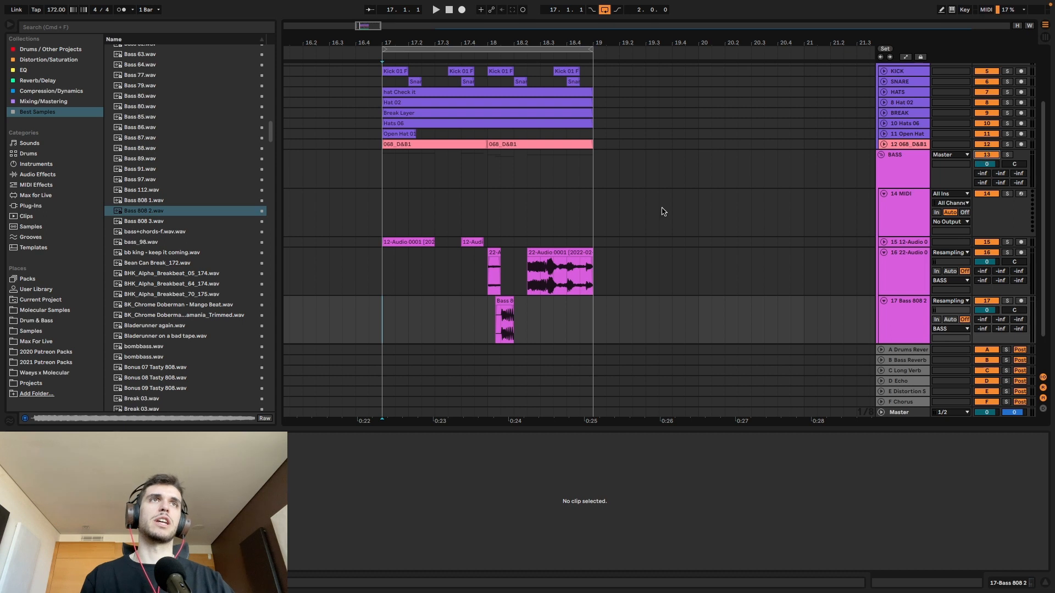
pyautogui.press('space')
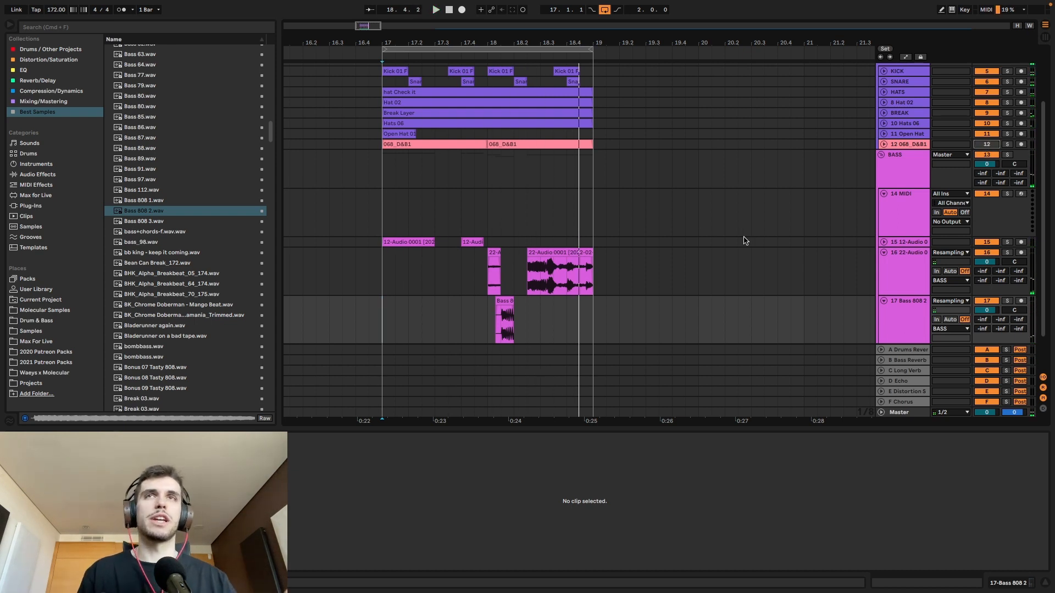
# Collapse the BASS group and select the drum clips from KICK to 11 Open Hat across bars 17 to 19
pyautogui.scroll(3, 758, 240)
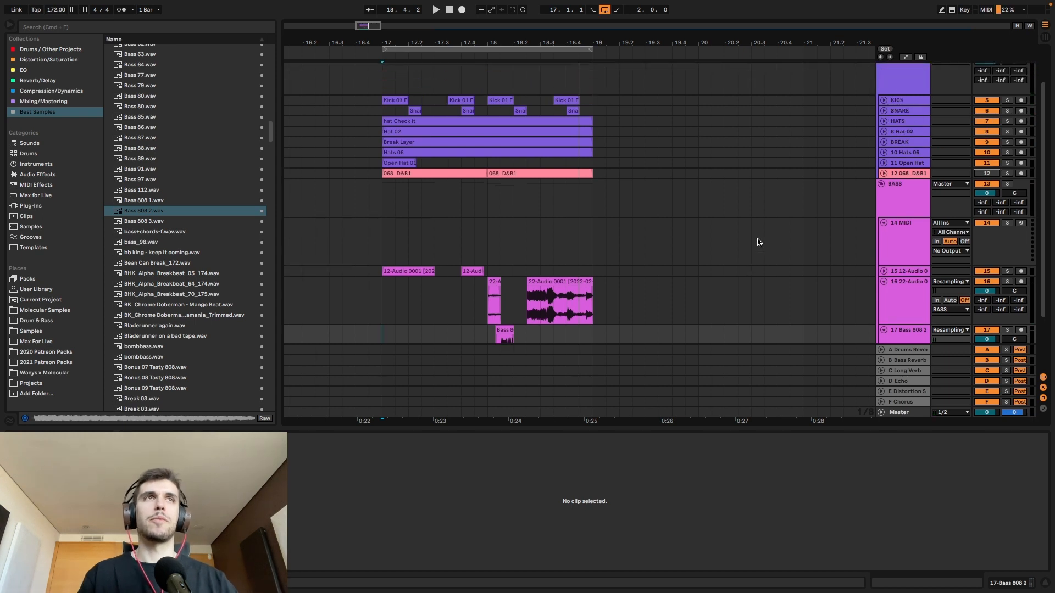
pyautogui.click(882, 231)
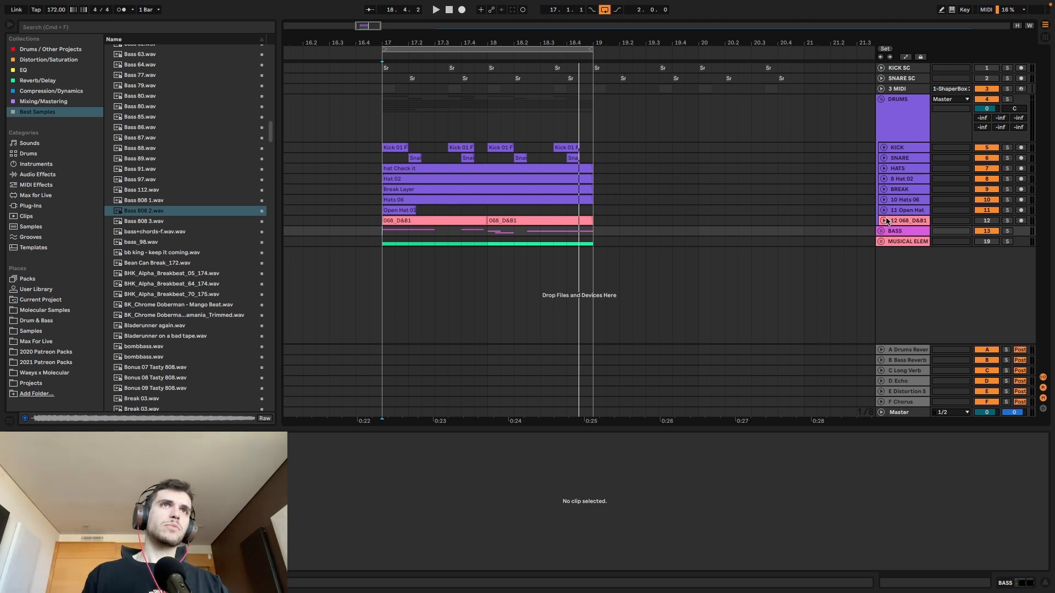
pyautogui.moveTo(584, 212); pyautogui.dragTo(379, 145)
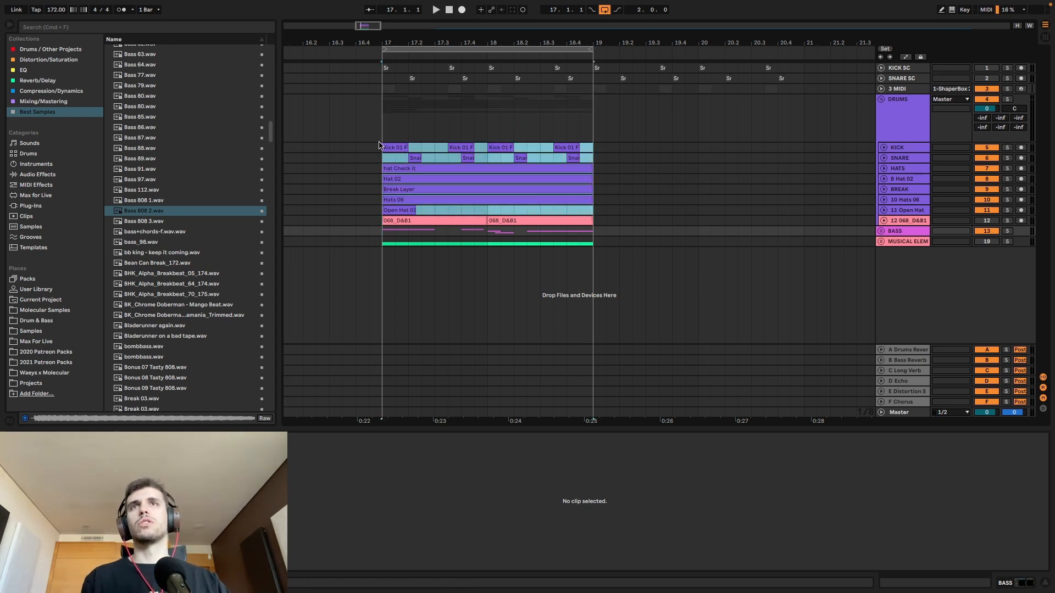
# Expand and solo the BASS group, play the bass loop on its own, and collapse the group again
pyautogui.click(881, 231)
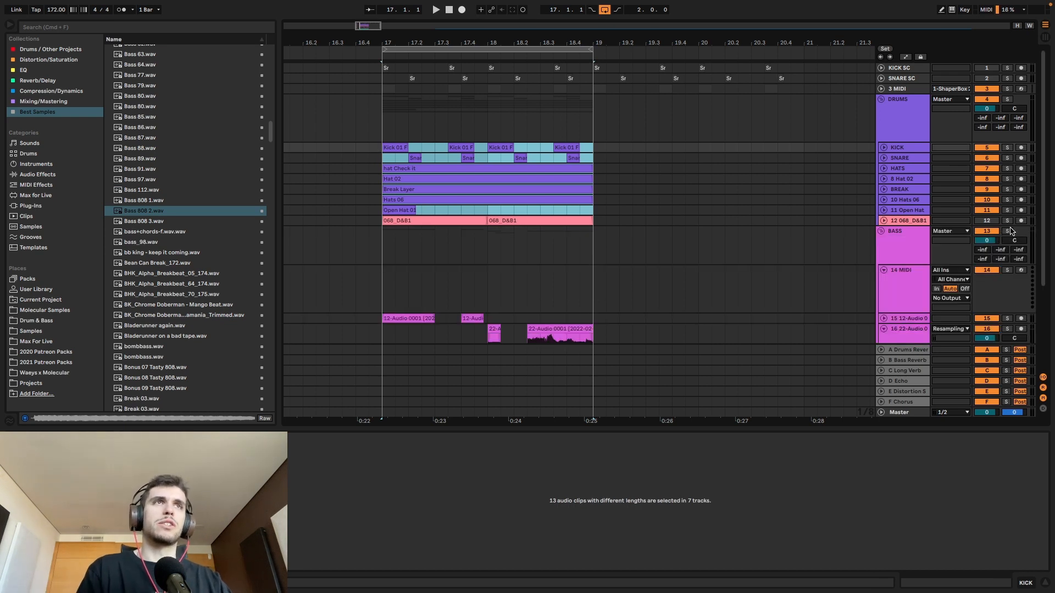
pyautogui.click(1008, 231)
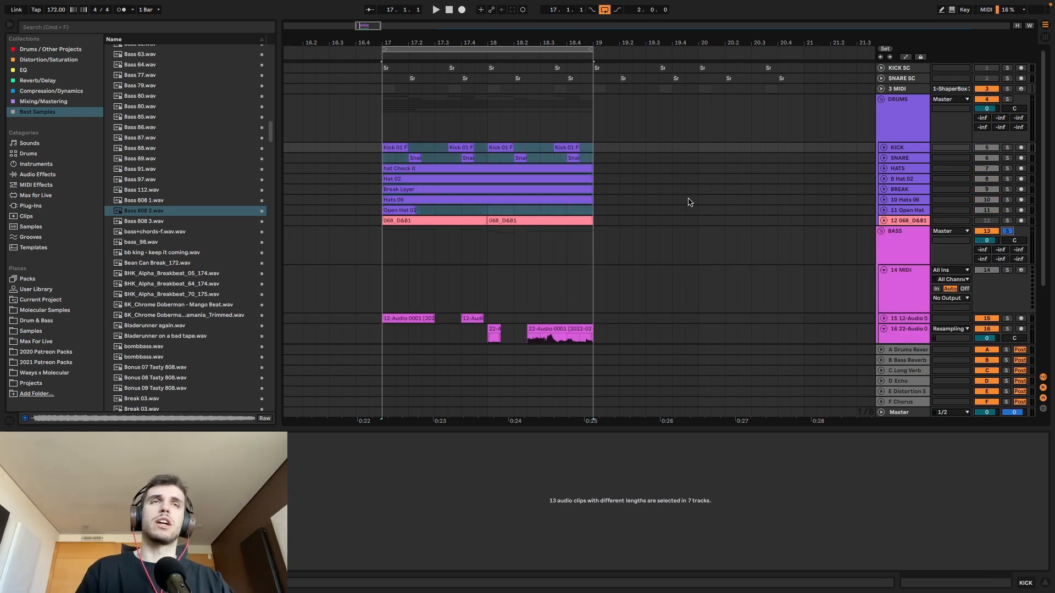
pyautogui.press('space')
pyautogui.scroll(-1, 730, 219)
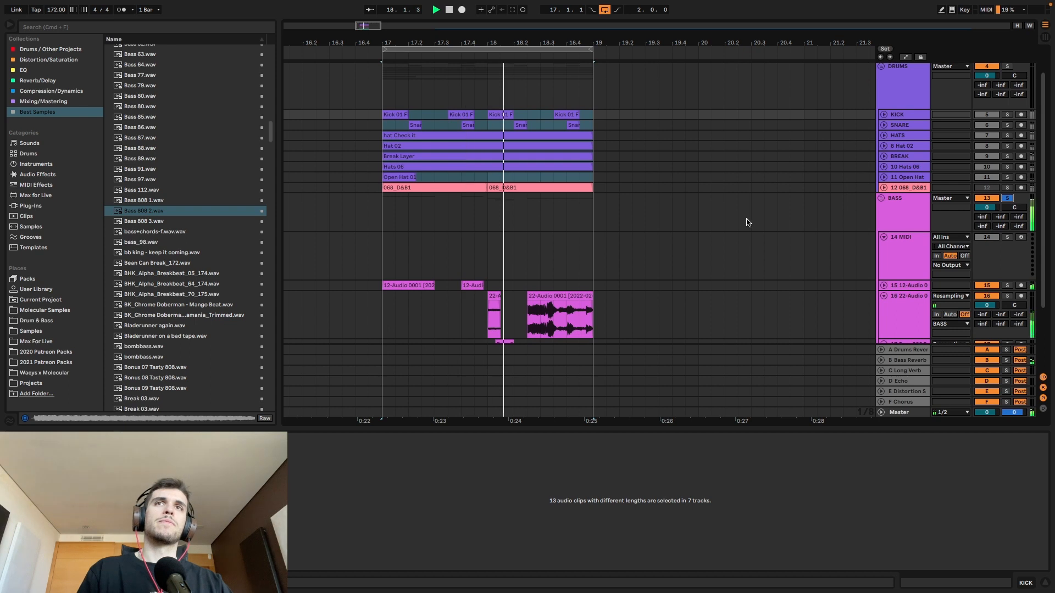
pyautogui.click(883, 198)
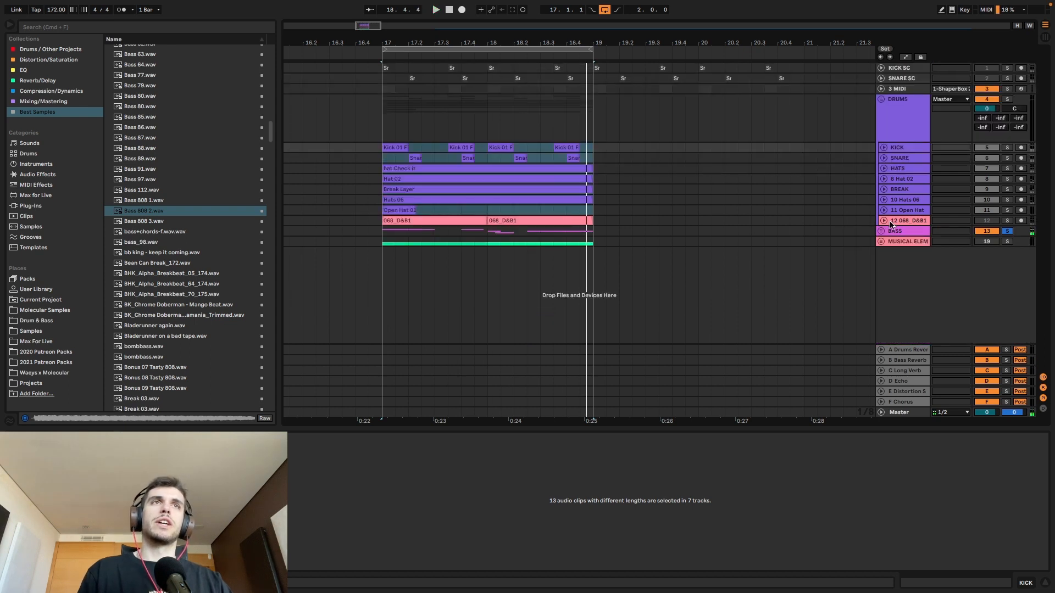
# Mute the drum tracks from KICK to 11 Open Hat and insert an audio track after the 068_D&B1 track
pyautogui.moveTo(980, 210); pyautogui.dragTo(985, 192)
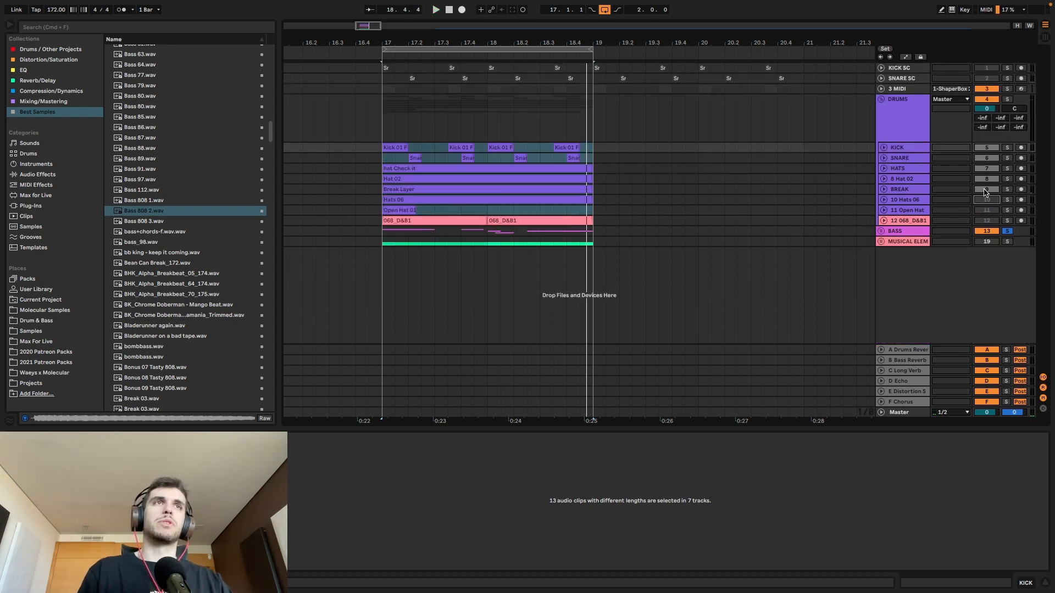
pyautogui.click(987, 149)
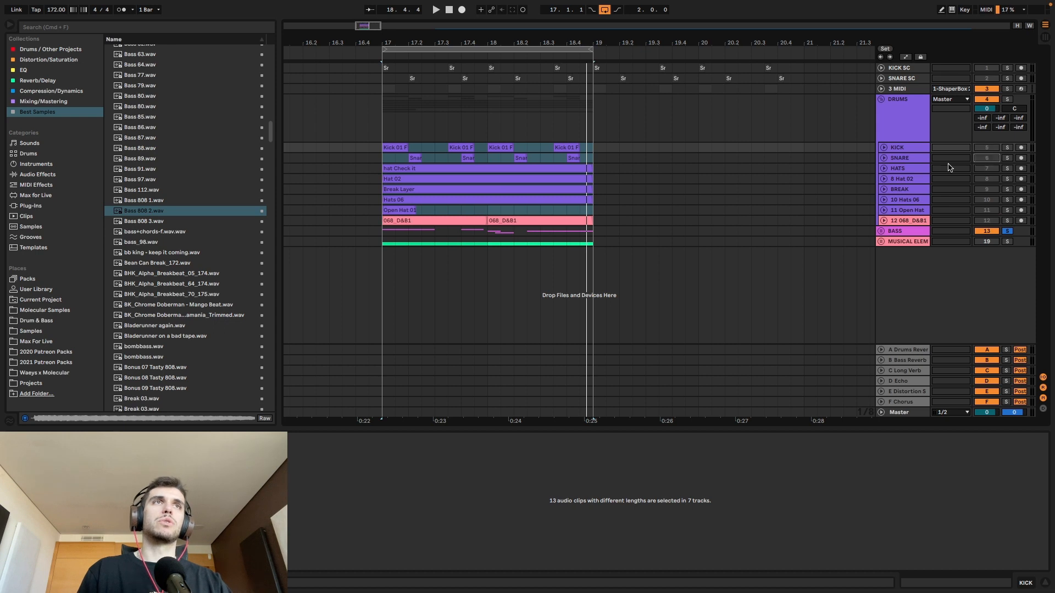
pyautogui.click(891, 218)
pyautogui.press('super+t')
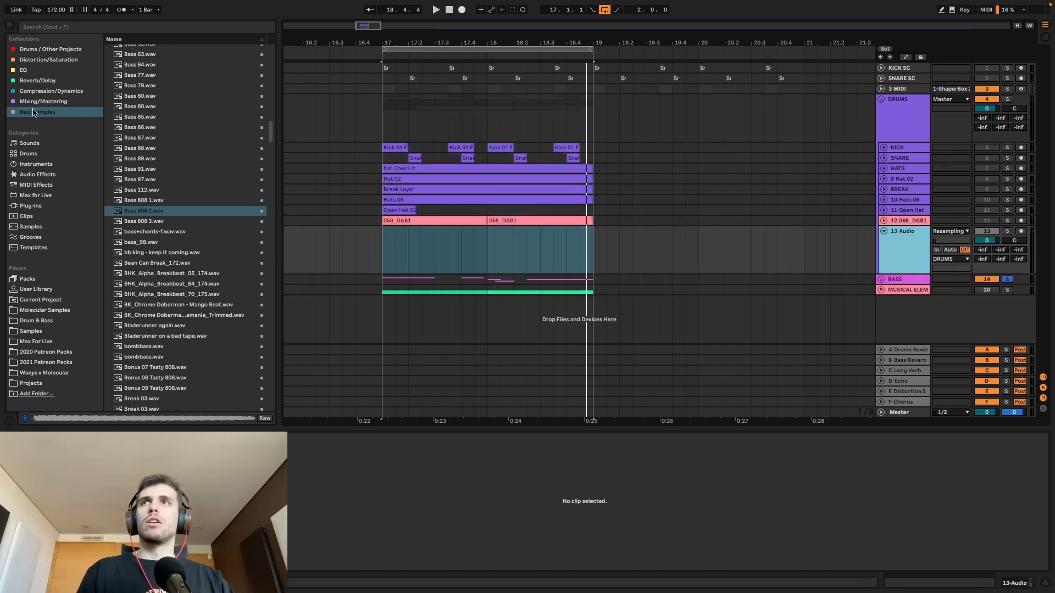
# Search the Molecular Samples folder for "drums" and audition the numbered drum loops in January 2022 up to Drums 04.wav
pyautogui.press('super+f')
pyautogui.write('drums')
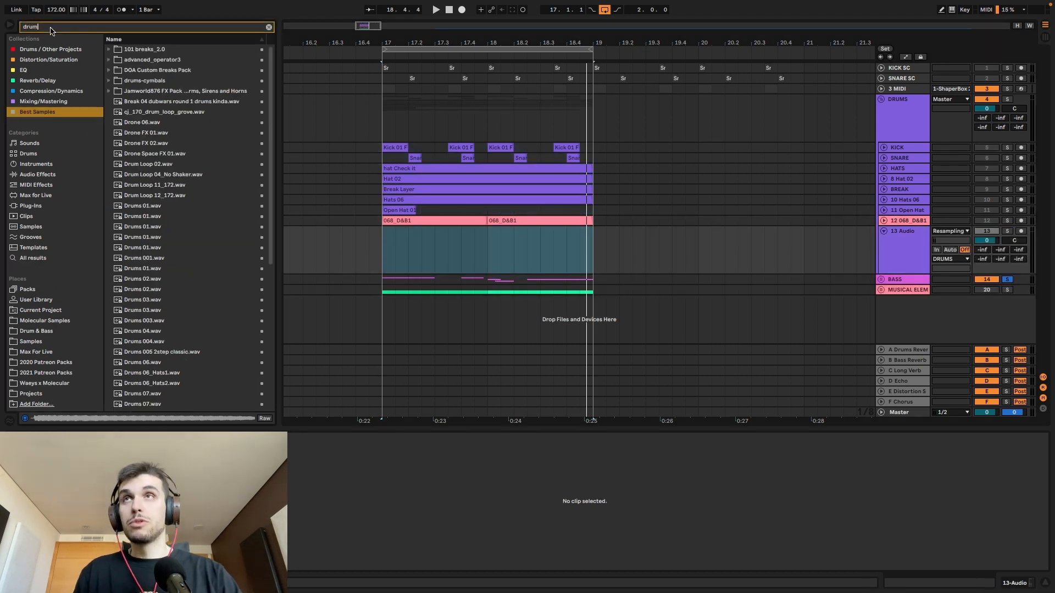
pyautogui.click(44, 322)
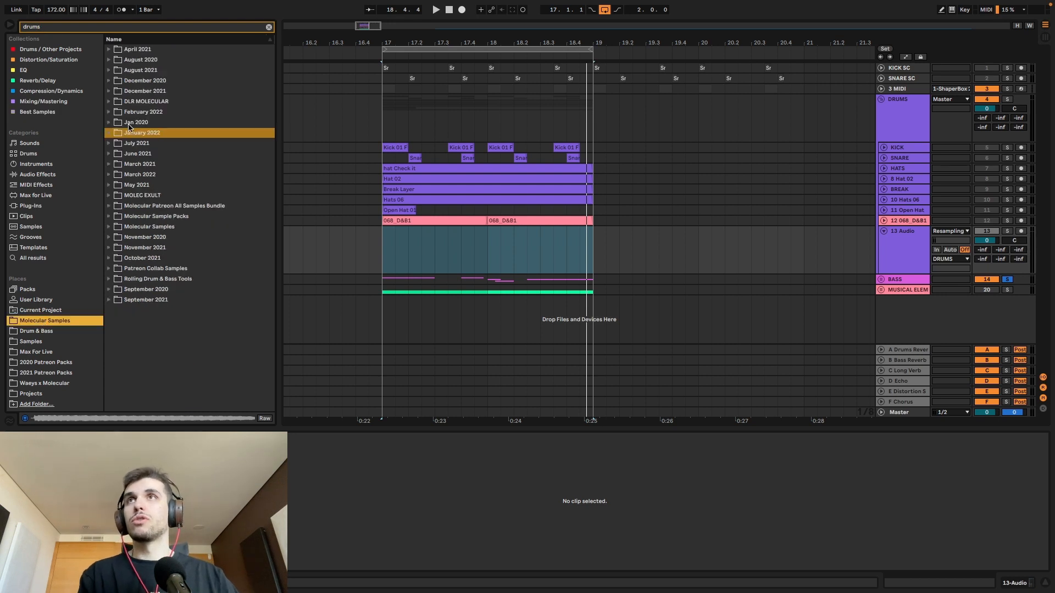
pyautogui.click(109, 133)
pyautogui.click(135, 147)
pyautogui.press('Down')
pyautogui.press('Down')
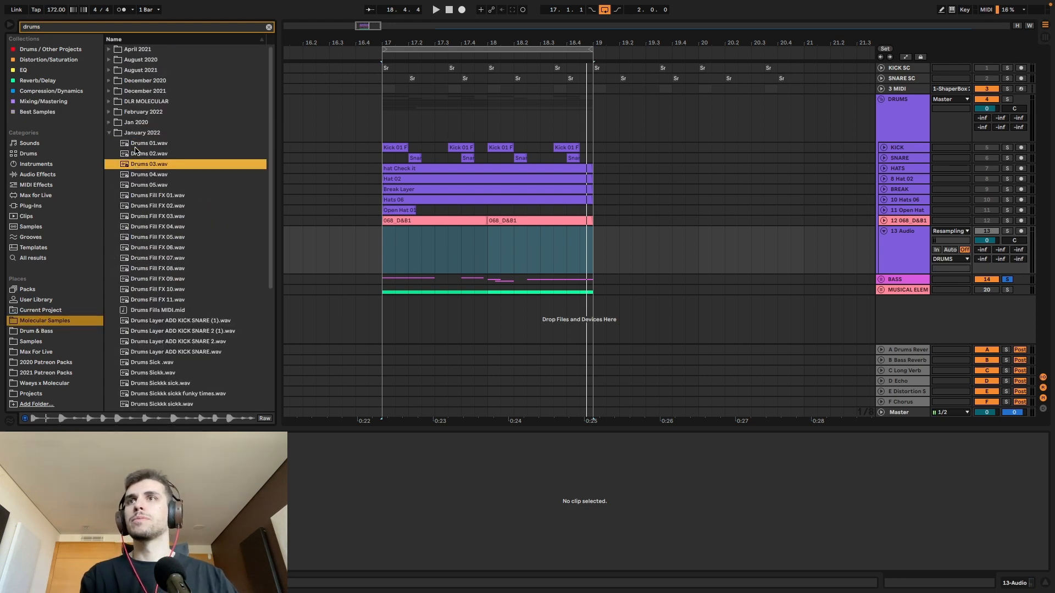
pyautogui.click(151, 173)
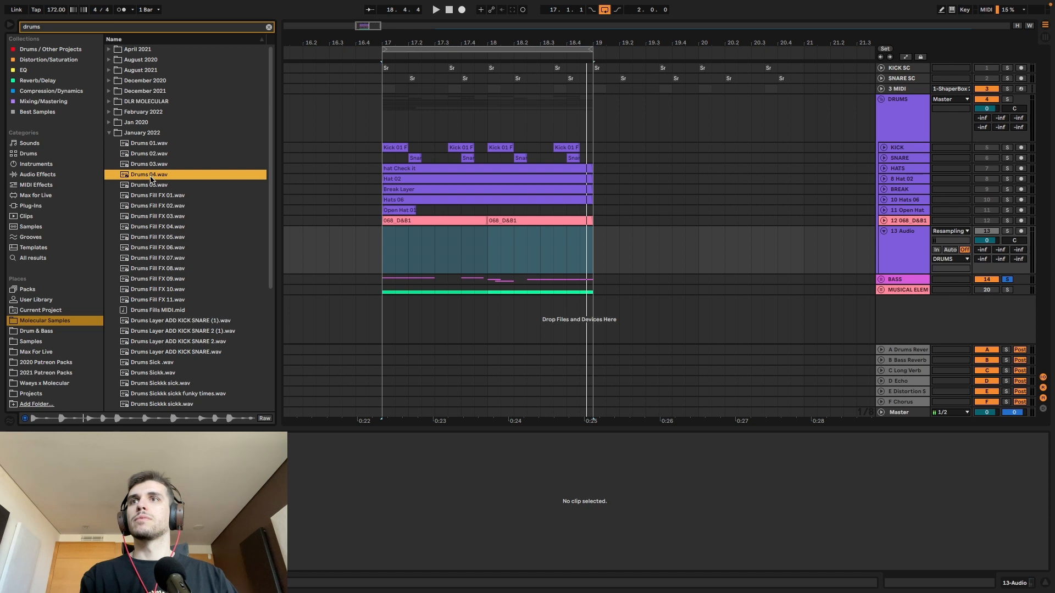
# Place Drums 04.wav at bar 17 on the empty audio track, solo that track and play it with the bass
pyautogui.moveTo(149, 179); pyautogui.dragTo(429, 240)
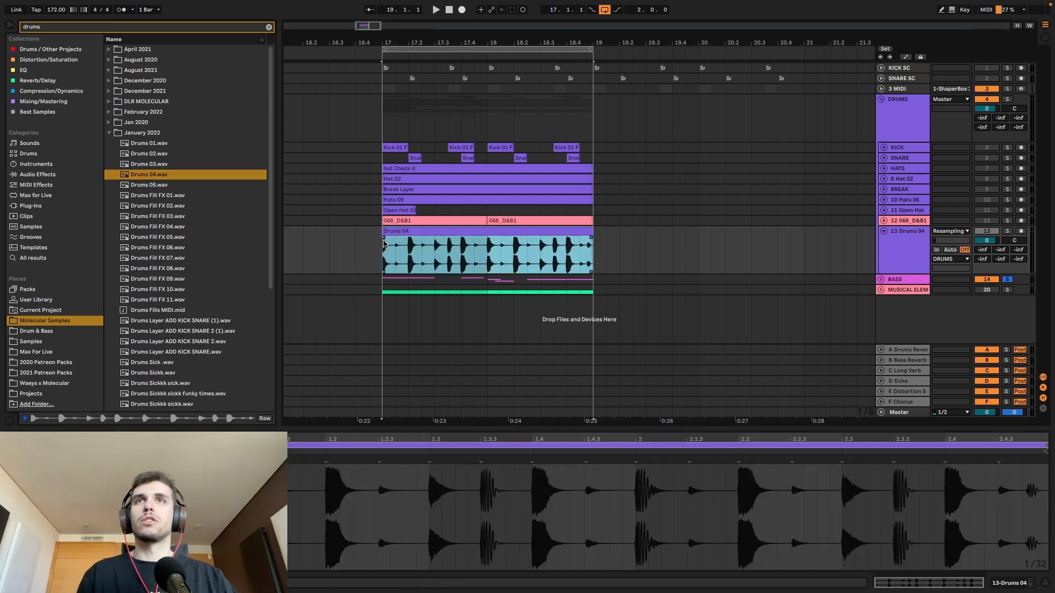
pyautogui.click(1008, 231)
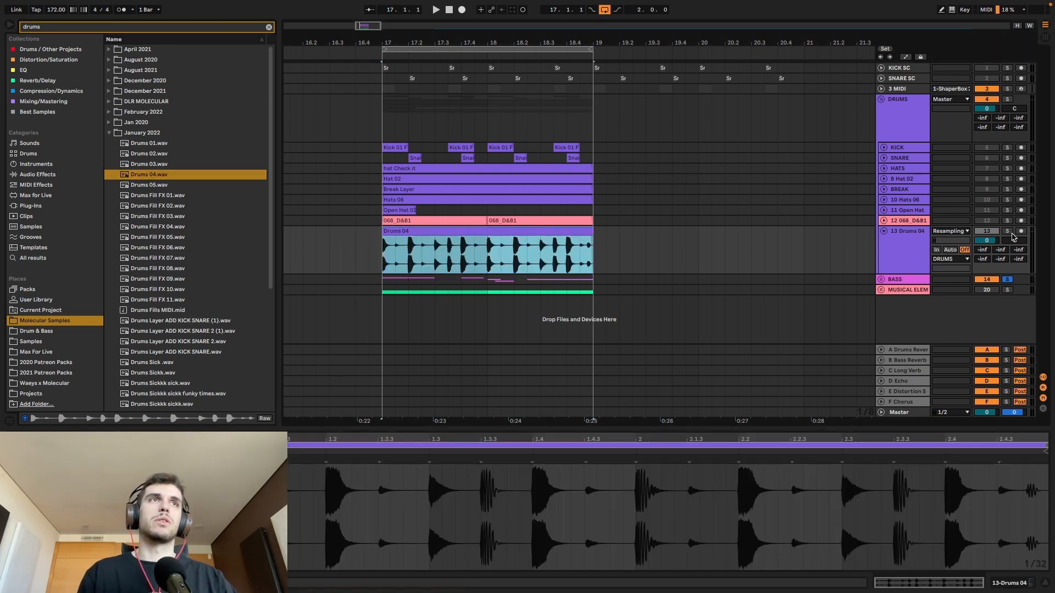
pyautogui.press('space')
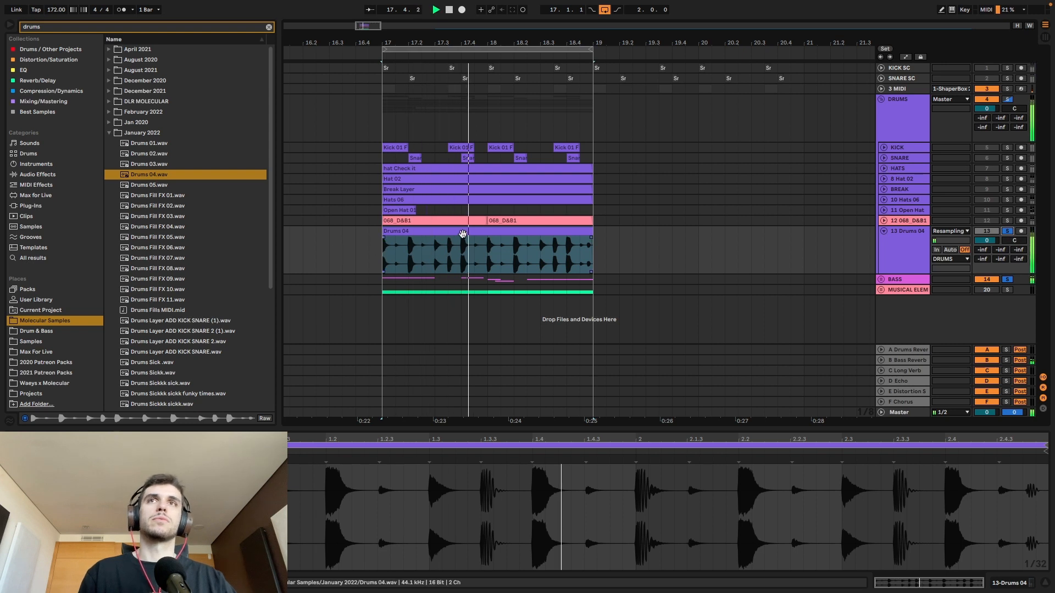
# Audition other January and February 2022 drum loops and replace the Drums 04 clip with Drums 02.wav from February 2022
pyautogui.click(142, 186)
pyautogui.click(152, 143)
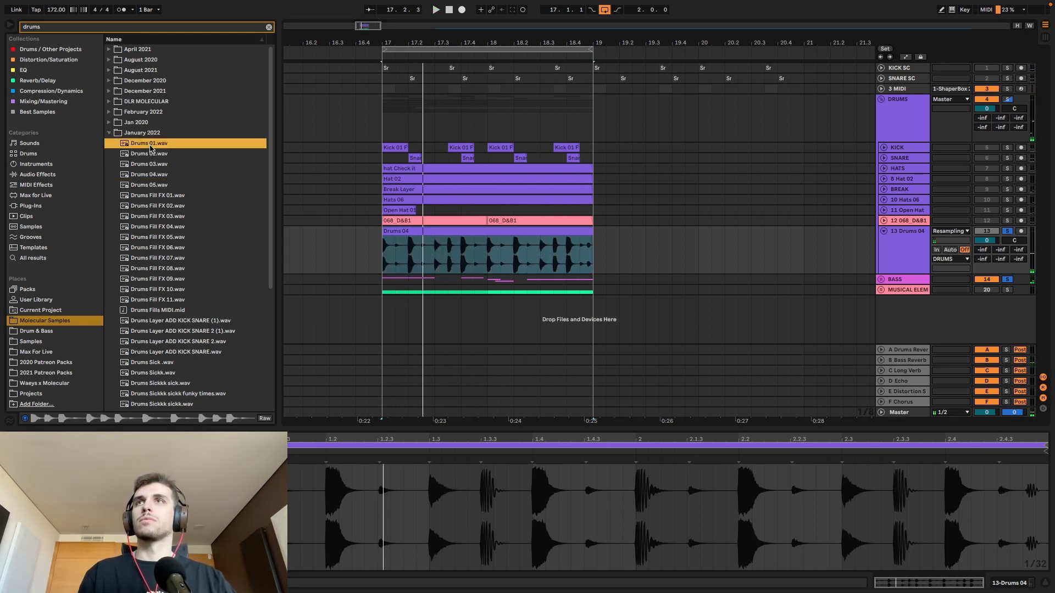
pyautogui.click(113, 134)
pyautogui.click(112, 113)
pyautogui.click(141, 134)
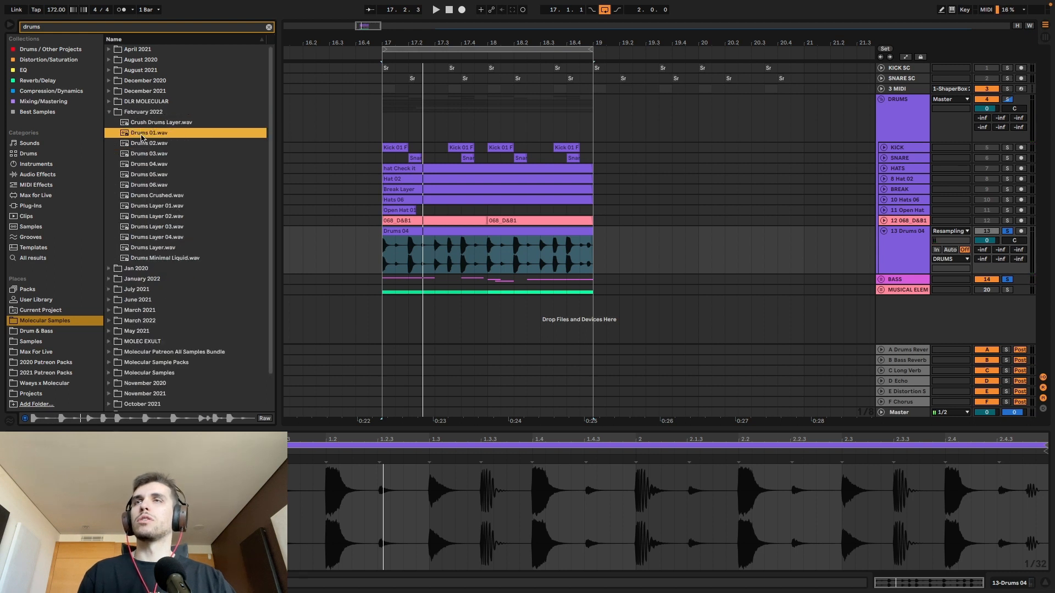
pyautogui.click(142, 144)
pyautogui.moveTo(143, 146); pyautogui.dragTo(395, 250)
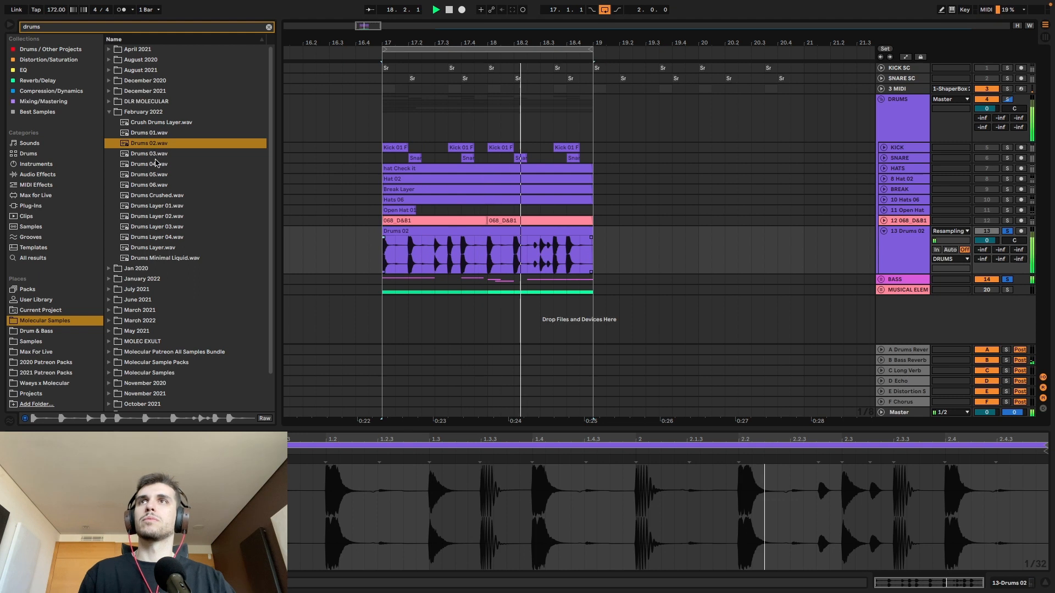
# Audition the February 2022 loops up to Drums 06.wav and collapse that folder
pyautogui.click(153, 165)
pyautogui.press('Down')
pyautogui.click(156, 183)
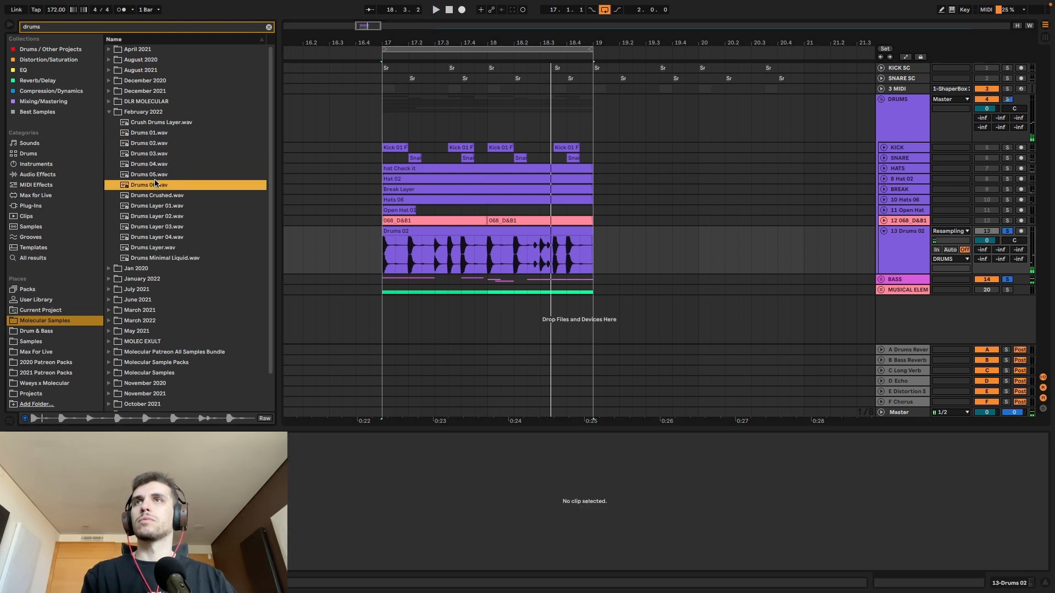
pyautogui.click(109, 112)
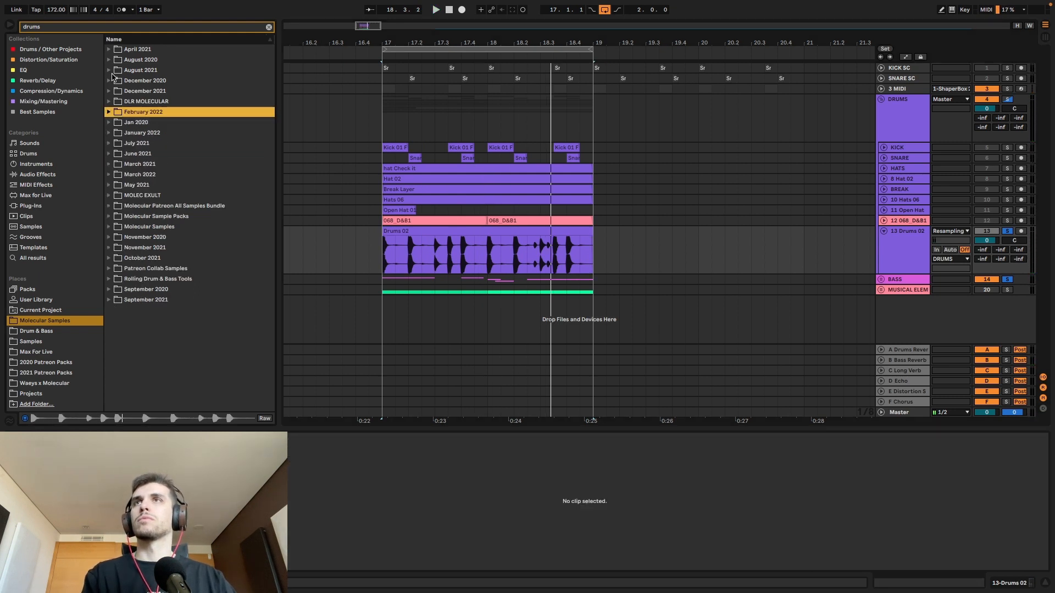
# Try Drums 01.wav and Drums 02.wav from March 2022 in turn at bar 17 on the soloed drum track, playing each with the bass
pyautogui.click(109, 175)
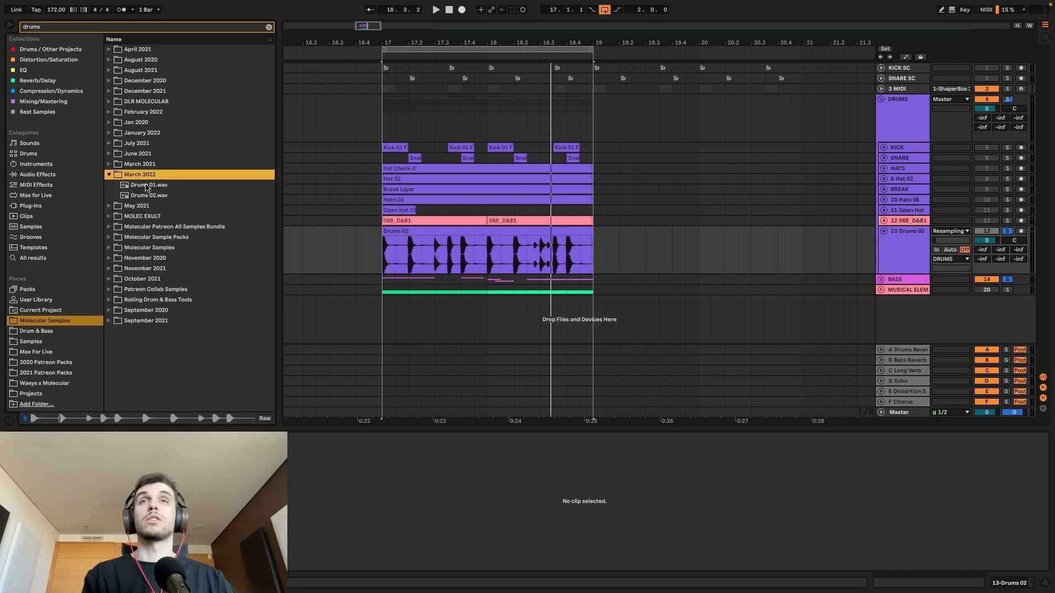
pyautogui.click(147, 186)
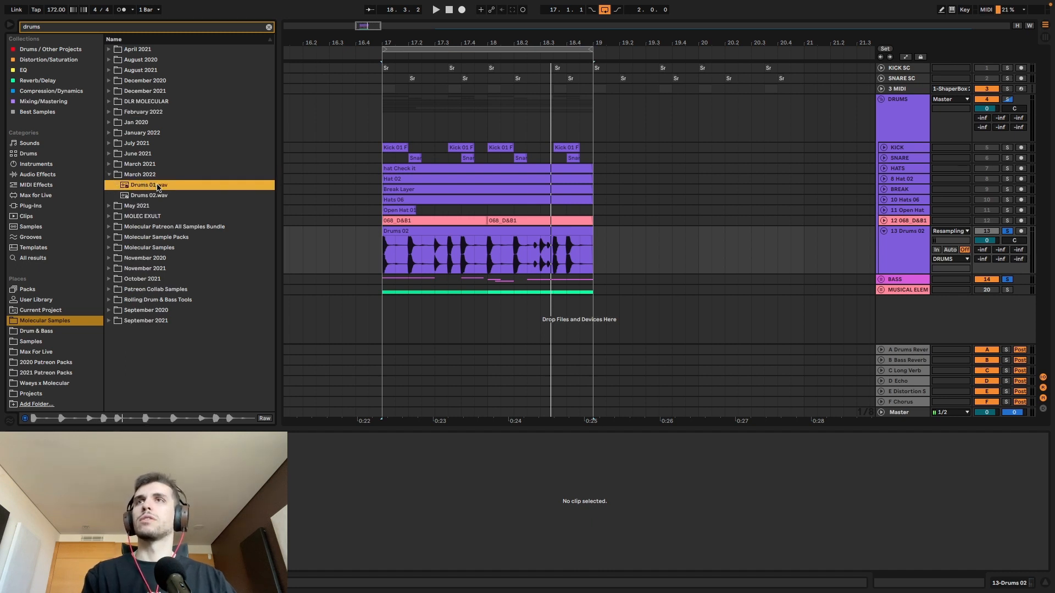
pyautogui.moveTo(158, 187); pyautogui.dragTo(395, 253)
pyautogui.click(399, 232)
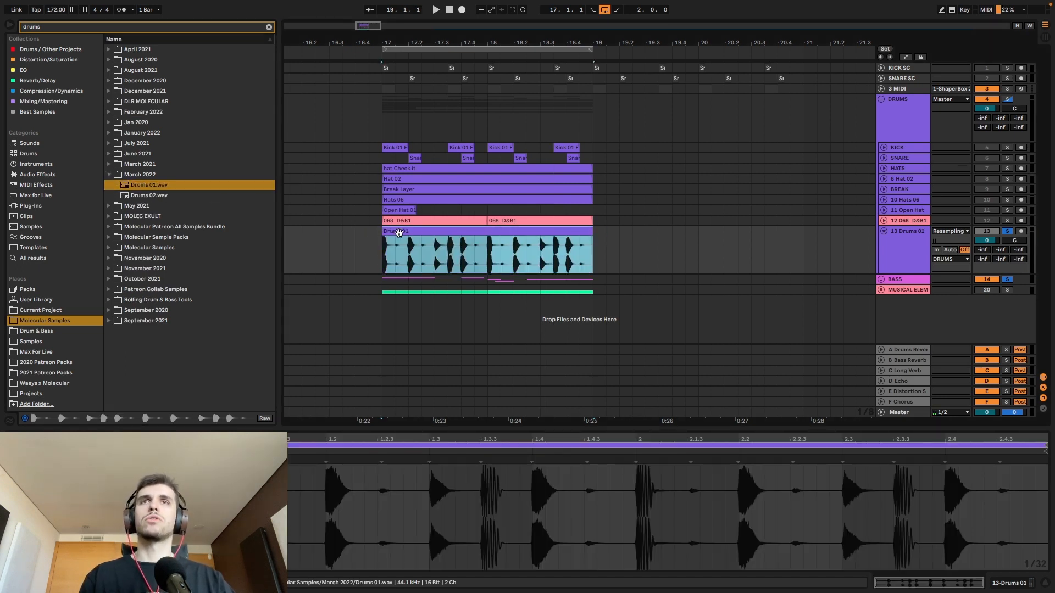
pyautogui.press('space')
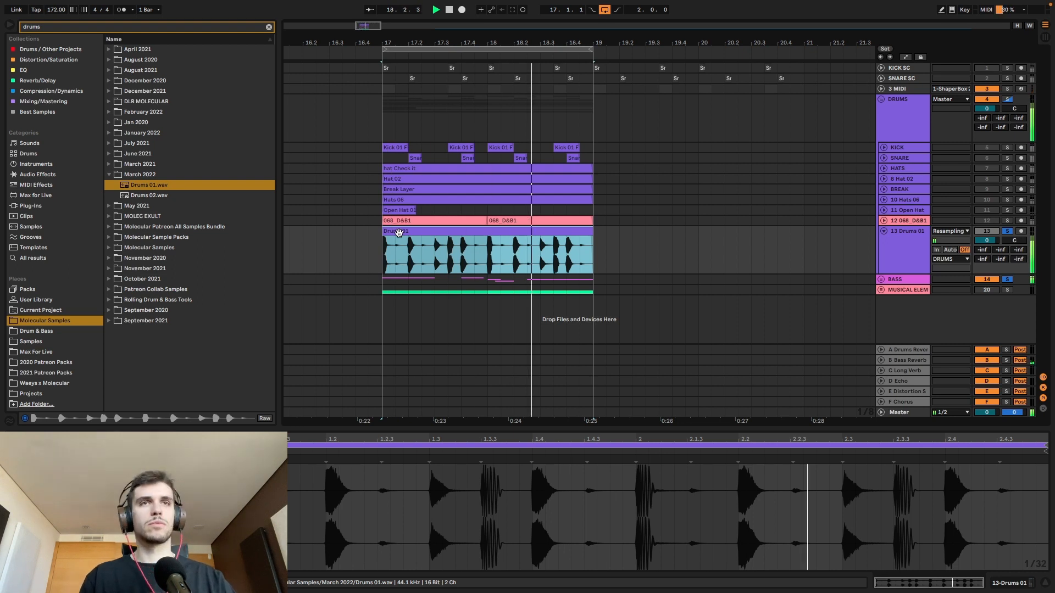
pyautogui.click(141, 197)
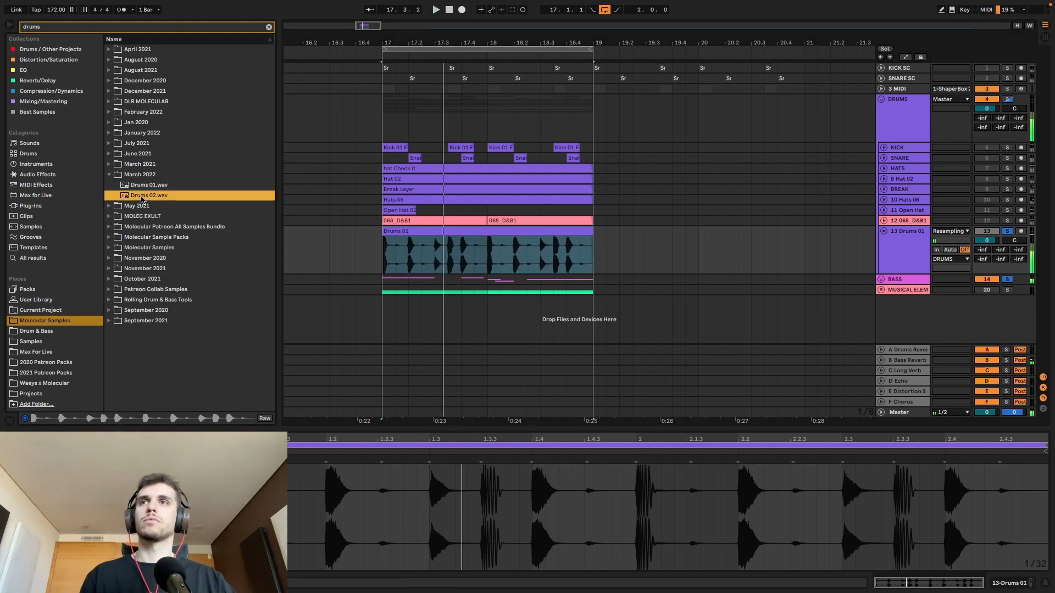
pyautogui.moveTo(127, 192); pyautogui.dragTo(380, 243)
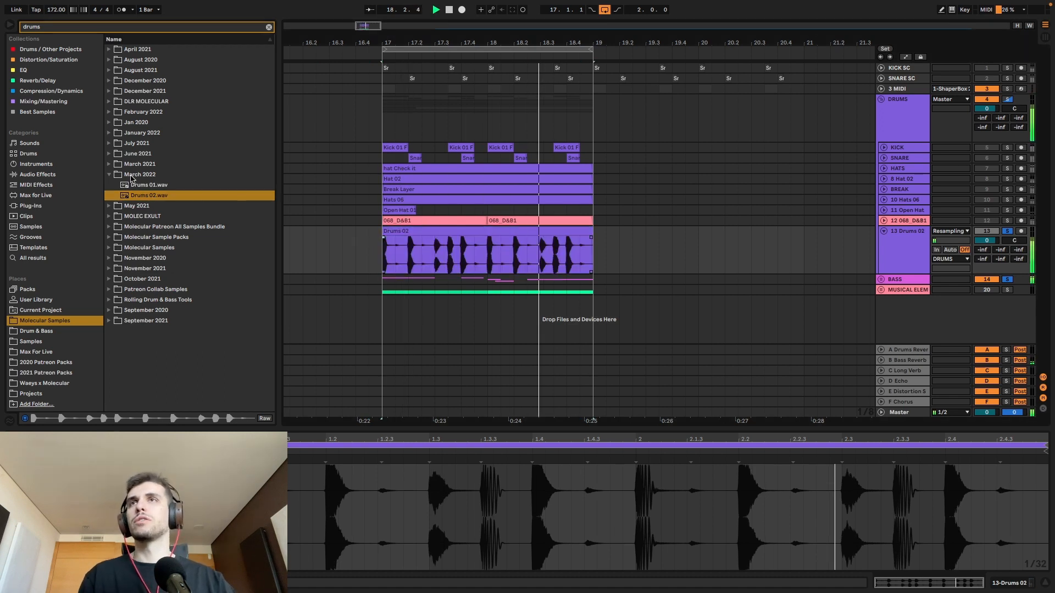
# Audition the drum loops in the November 2021 folder and collapse the folder
pyautogui.click(109, 269)
pyautogui.click(108, 270)
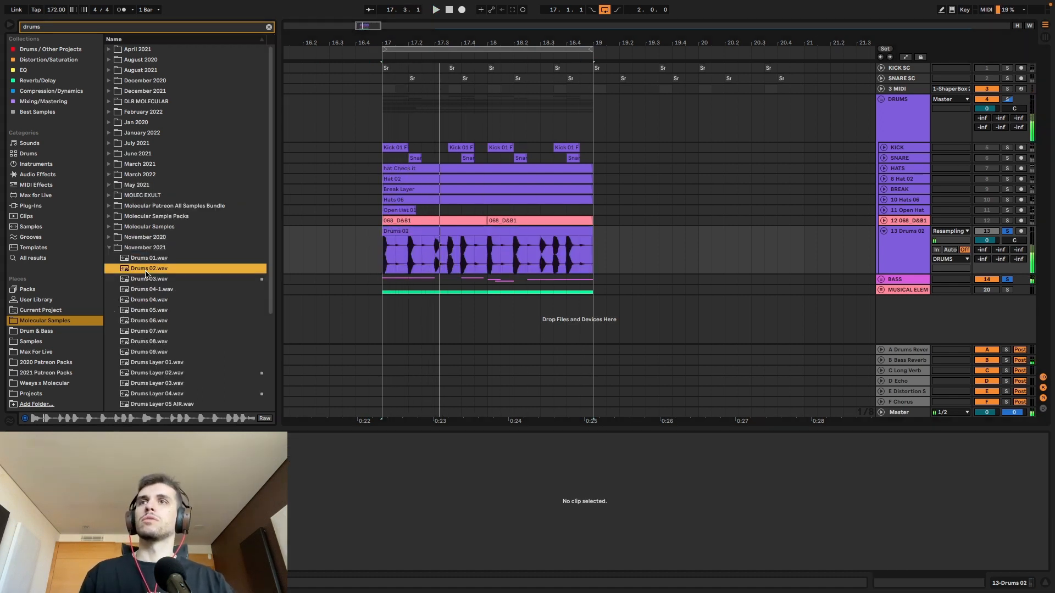
pyautogui.click(147, 278)
pyautogui.scroll(-2, 149, 277)
pyautogui.click(153, 226)
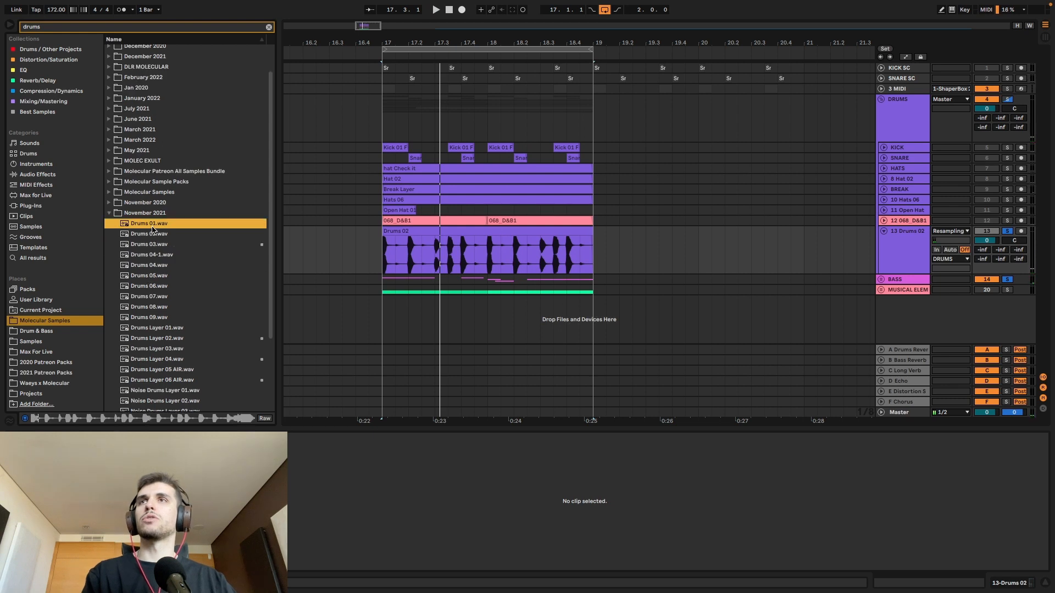
pyautogui.click(113, 214)
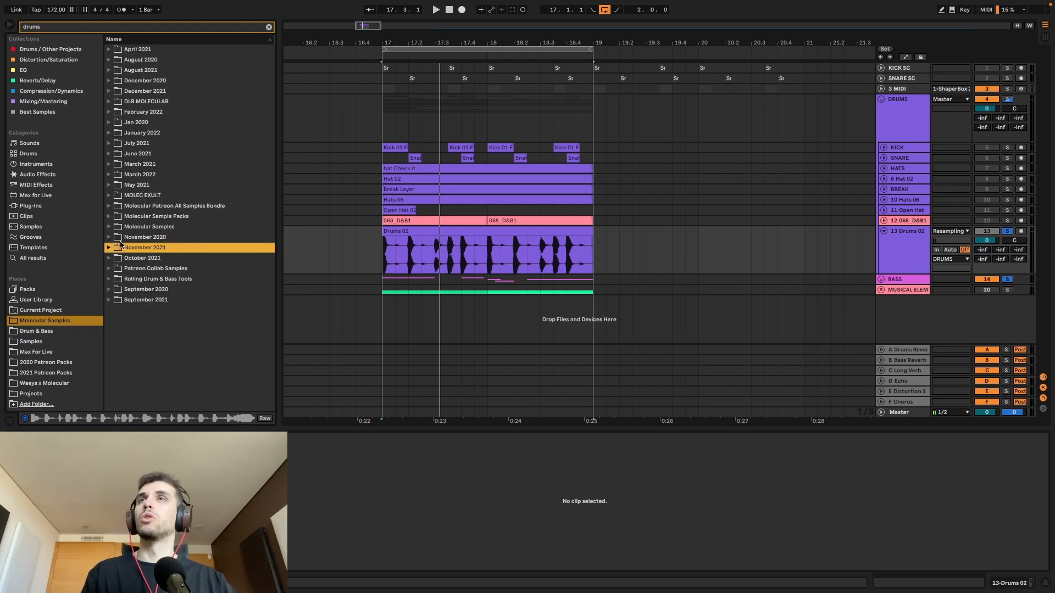
# Replace the clip on the soloed drum track with Drums 01.wav from September 2021 and play it with the bass
pyautogui.click(108, 301)
pyautogui.click(149, 312)
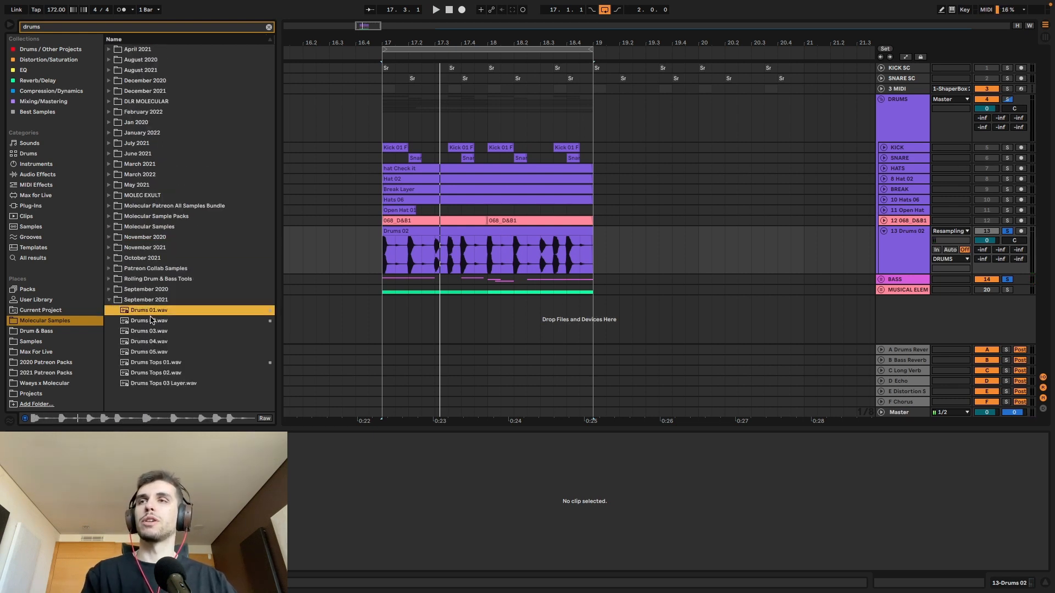
pyautogui.moveTo(150, 311); pyautogui.dragTo(405, 233)
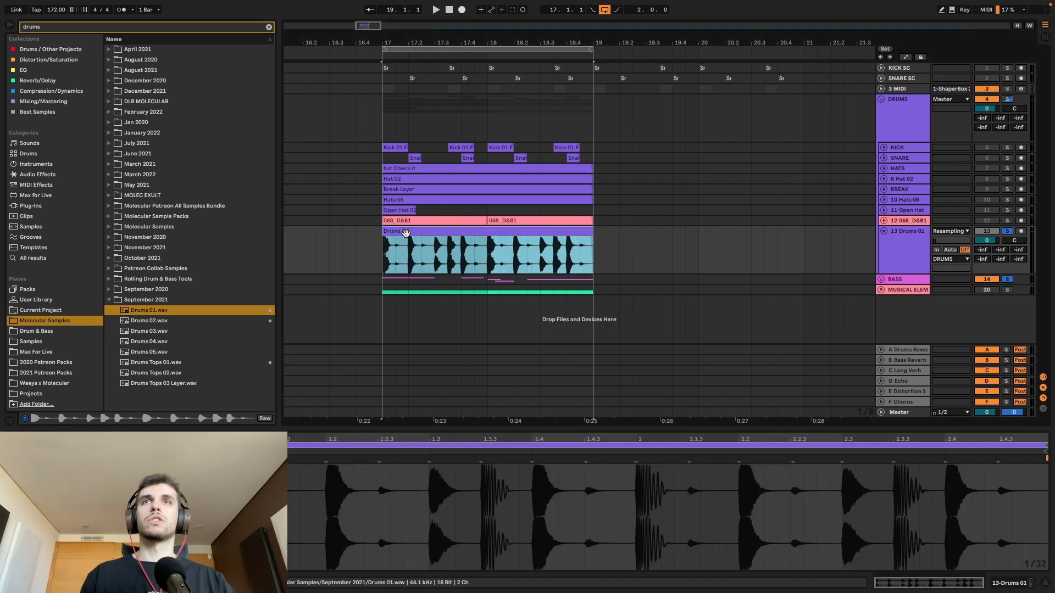
pyautogui.press('space')
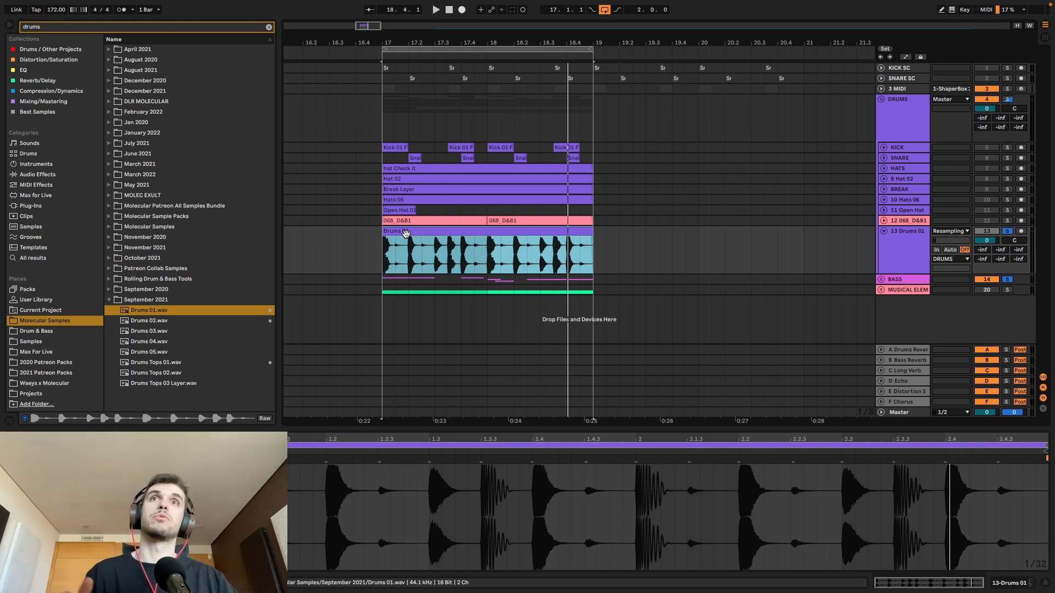
pyautogui.click(177, 321)
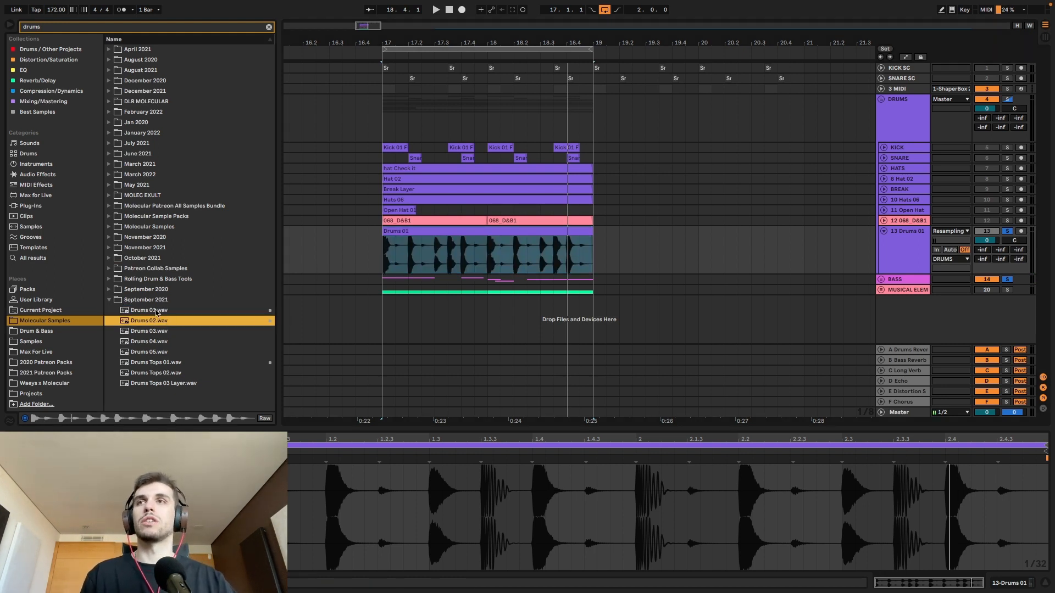
pyautogui.click(140, 302)
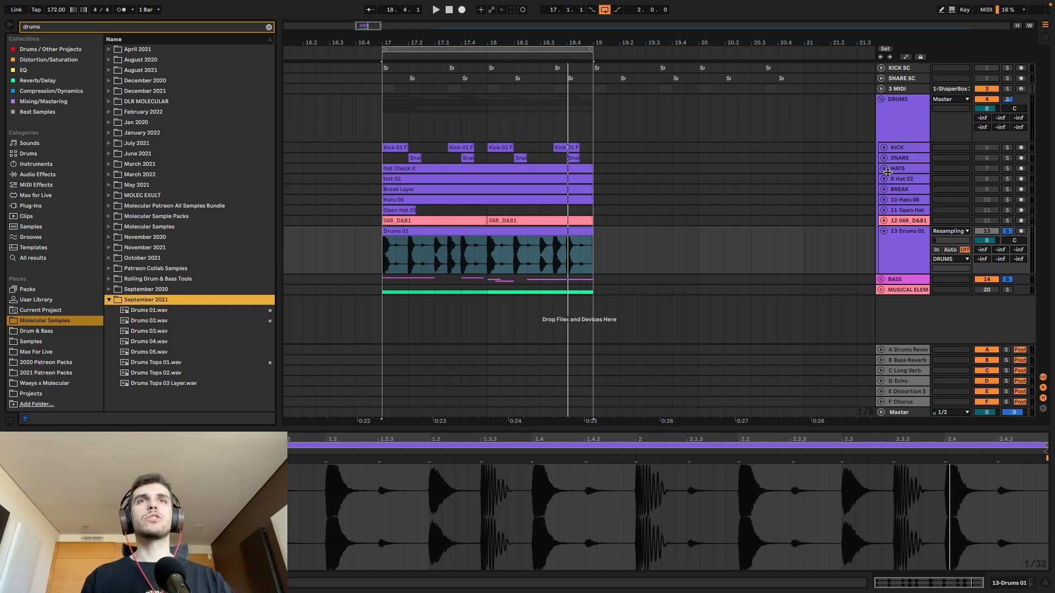